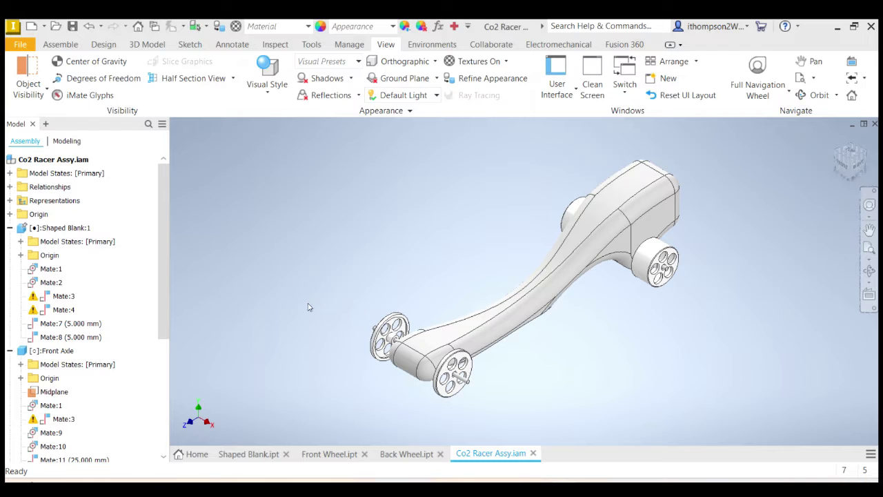
Look over the Shaped Blank, Front Wheel and Back Wheel parts and the finished Co2 Racer Assy assembly.
left_click(249, 454)
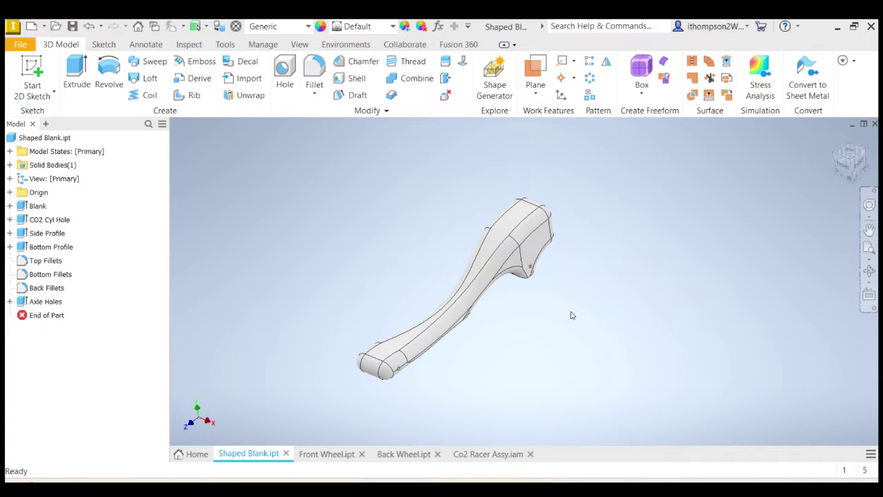
left_click(311, 458)
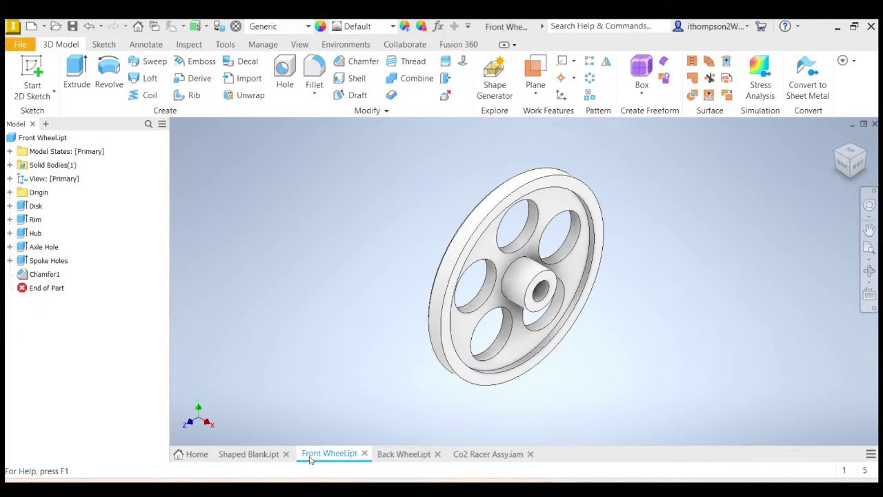
left_click(404, 453)
left_click(488, 454)
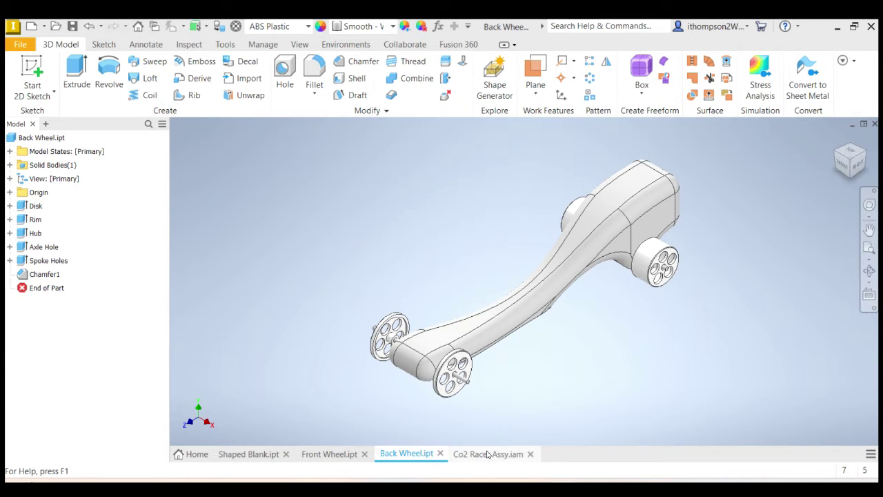
mouse_move(851, 159)
left_mouse_down()
mouse_move(860, 194)
mouse_move(851, 148)
mouse_move(851, 171)
left_mouse_up()
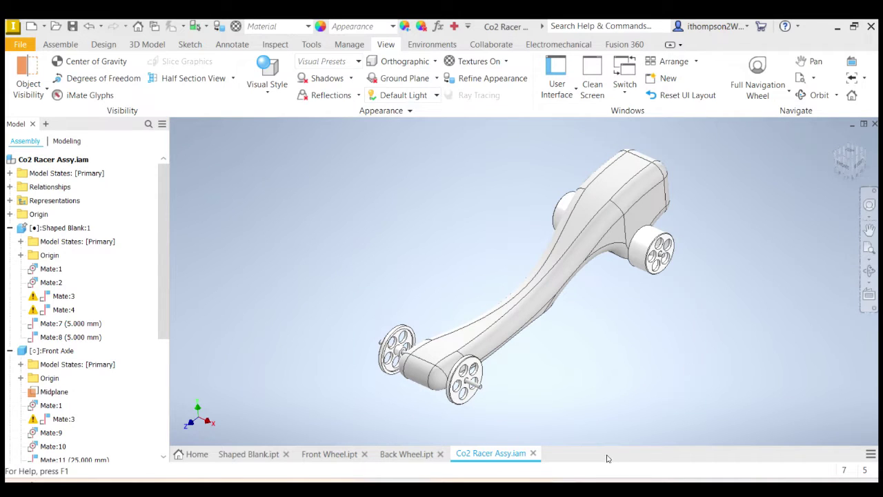
Close Co2 Racer Assy.iam without saving its changes and look through the Shaped Blank, Front Wheel and Back Wheel parts.
left_click(534, 453)
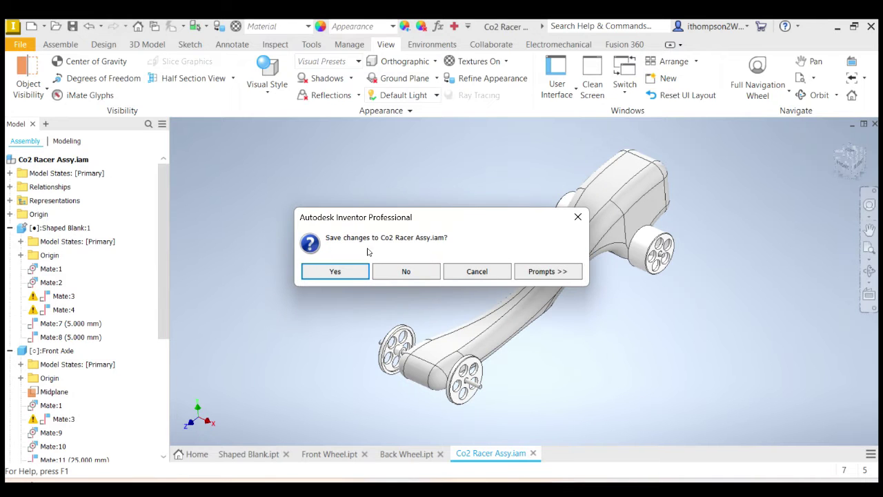
left_click(414, 271)
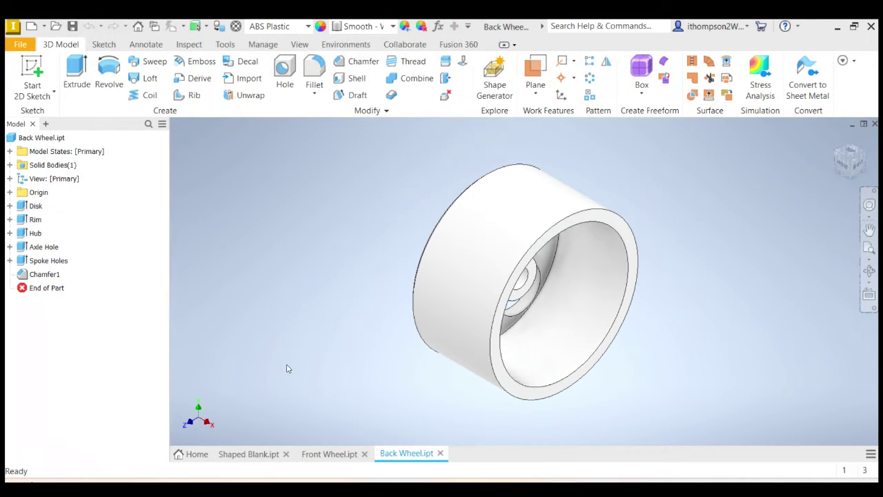
left_click(249, 454)
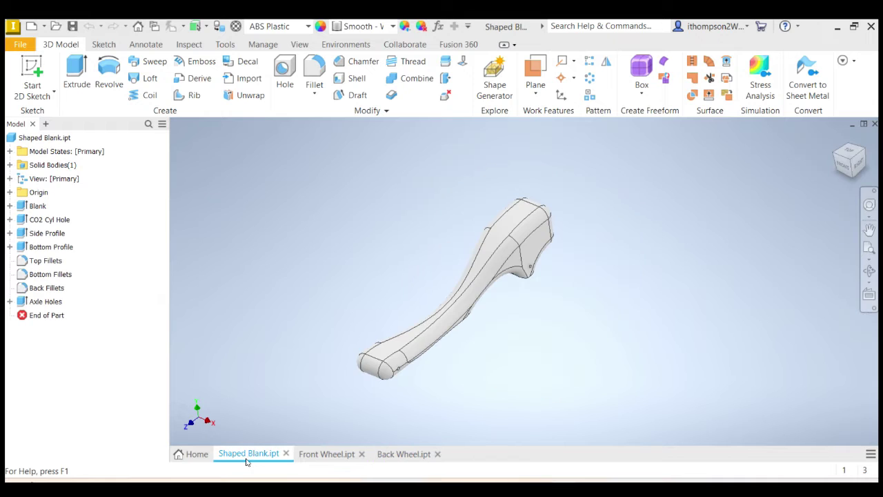
left_click(328, 454)
left_click(401, 454)
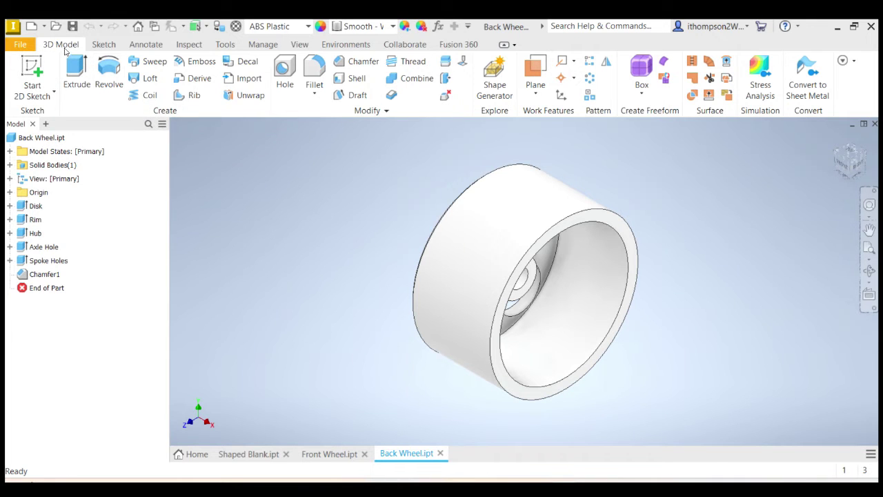
Create a new part file from the metric Standard (mm).ipt template.
left_click(20, 44)
left_click(36, 100)
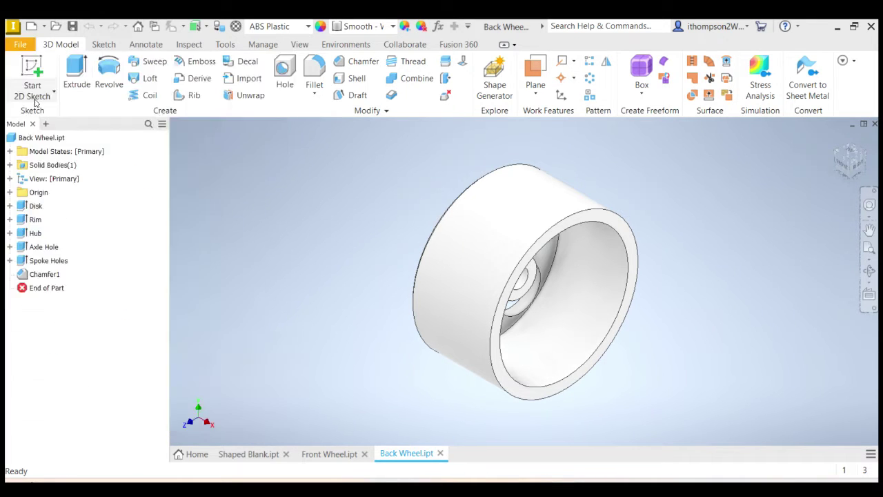
left_click(283, 185)
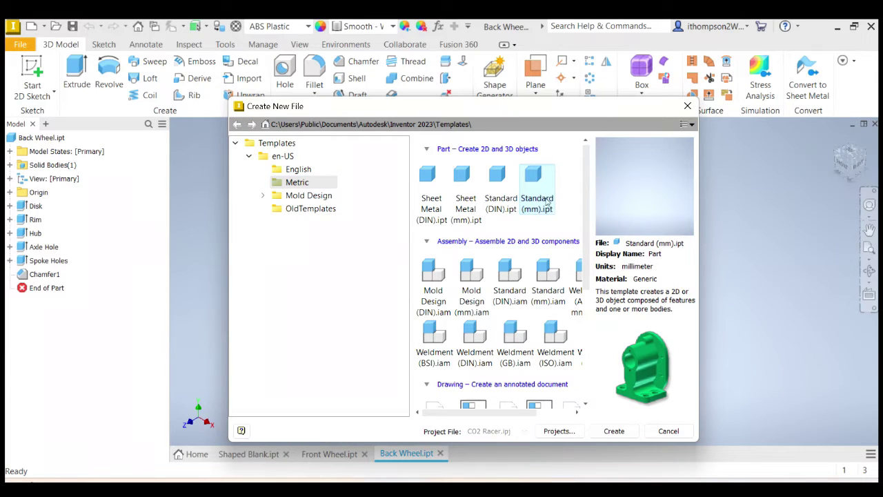
double_click(533, 190)
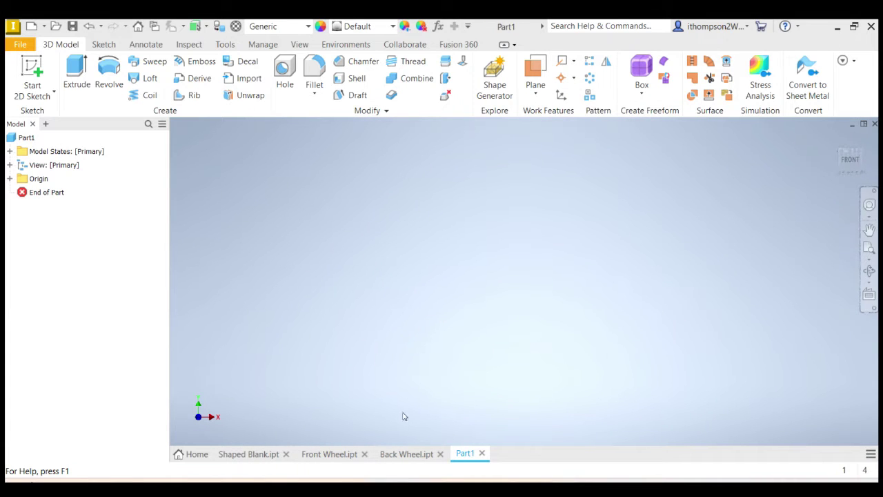
Sketch a 3 mm diameter circle centred on the origin on the YZ plane and finish the sketch.
left_click(32, 72)
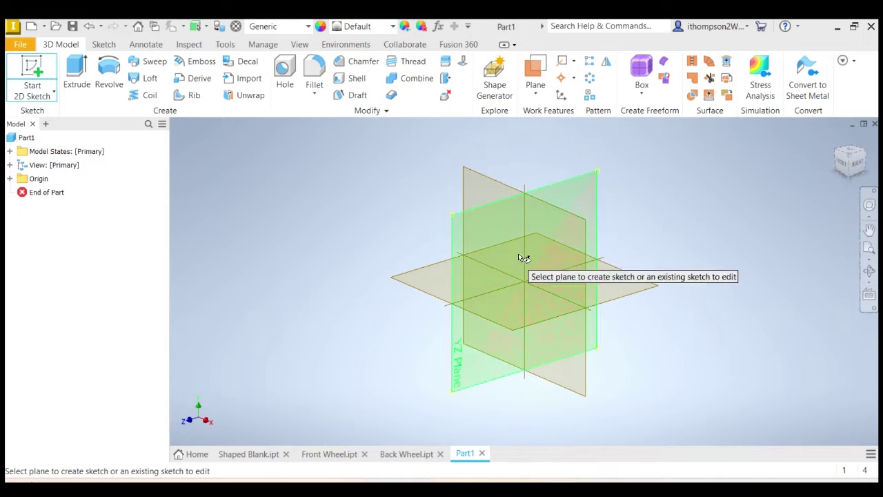
left_click(458, 232)
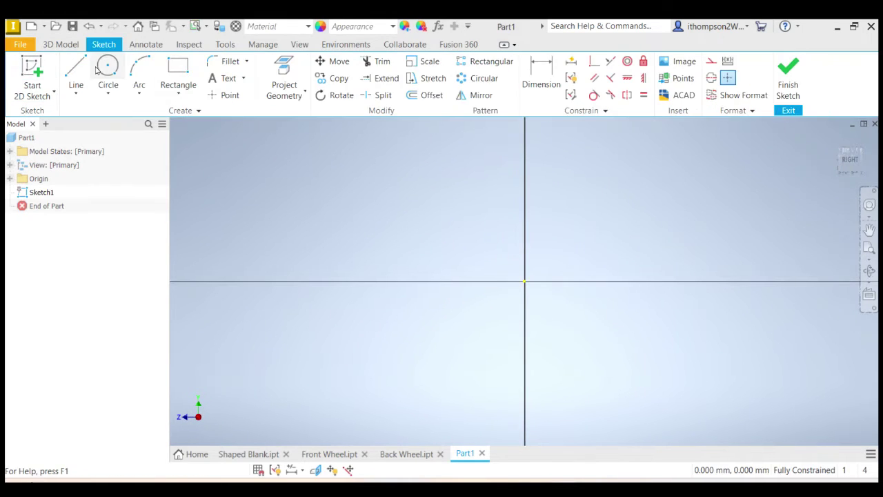
left_click(107, 67)
left_click(524, 281)
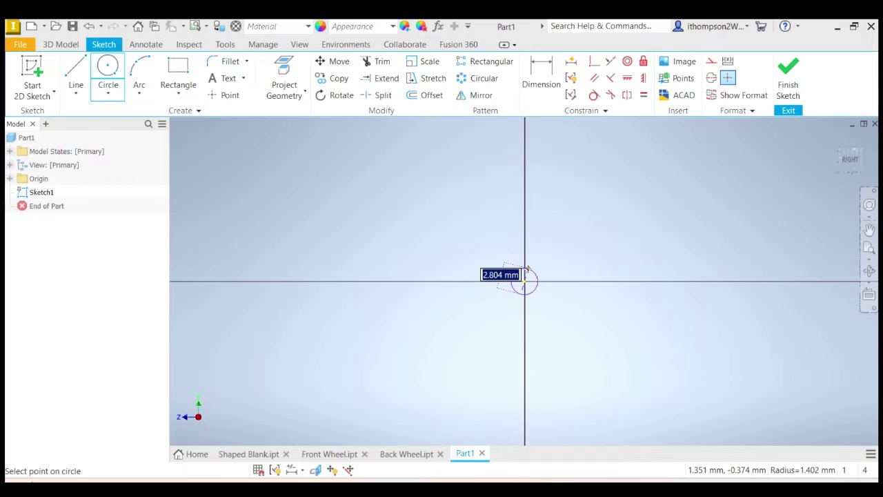
type("3")
key("Return")
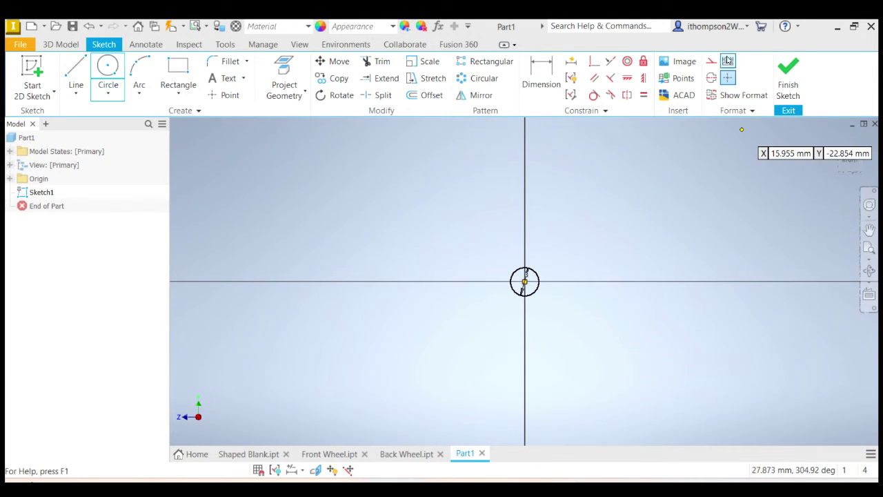
left_click(791, 78)
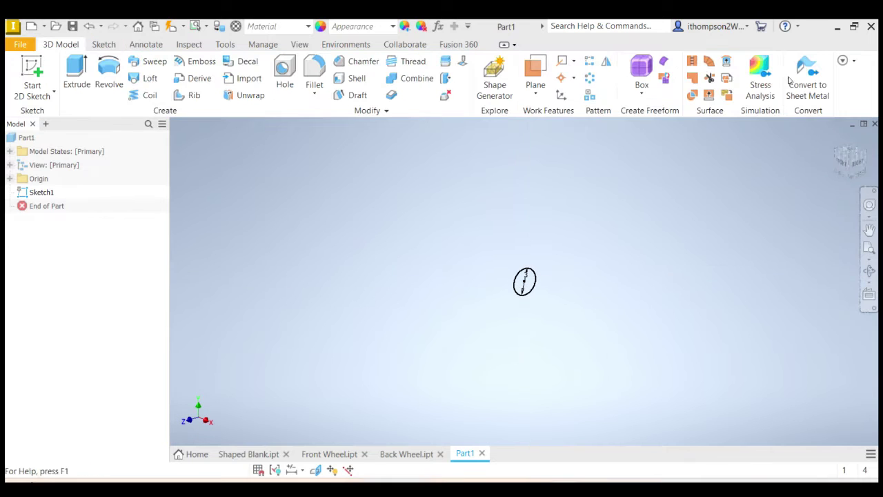
Extrude the circle 90 mm to form the axle rod.
left_click(76, 73)
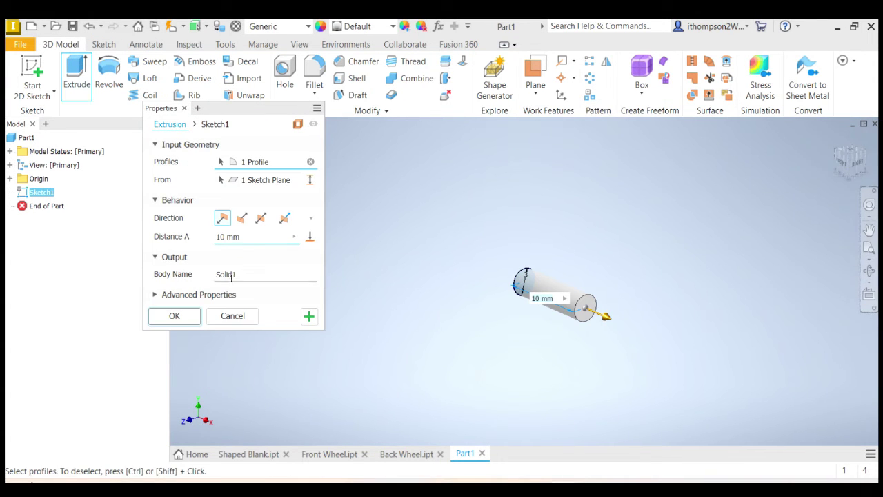
left_click(256, 235)
type("90")
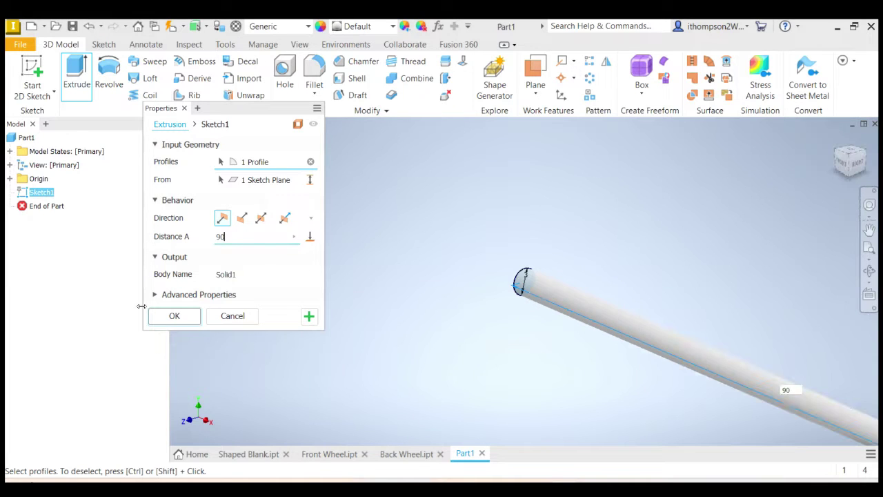
left_click(174, 316)
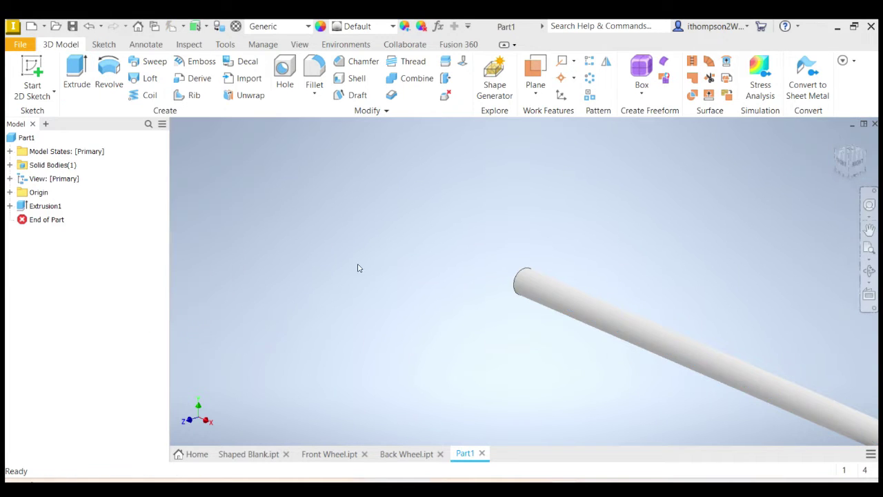
left_click(869, 248)
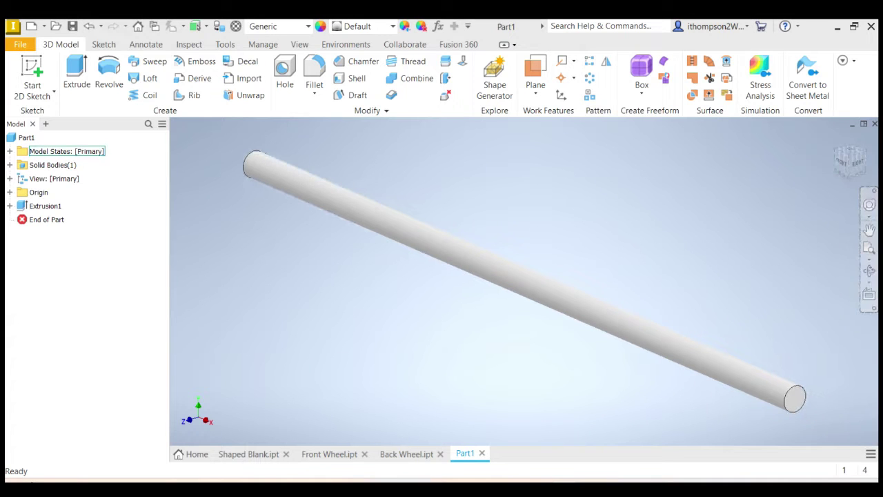
Save the part as Axle in the CO2 Racer folder, replacing the existing Axle.ipt.
left_click(20, 44)
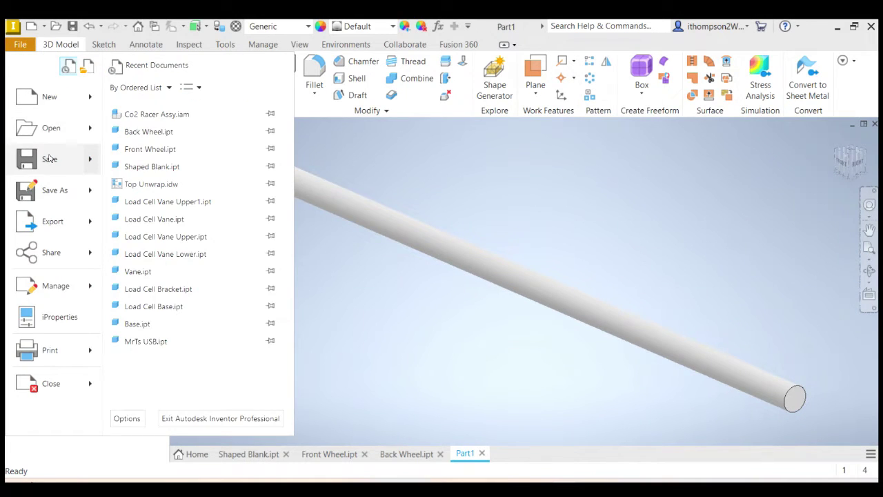
left_click(50, 156)
type("Axle")
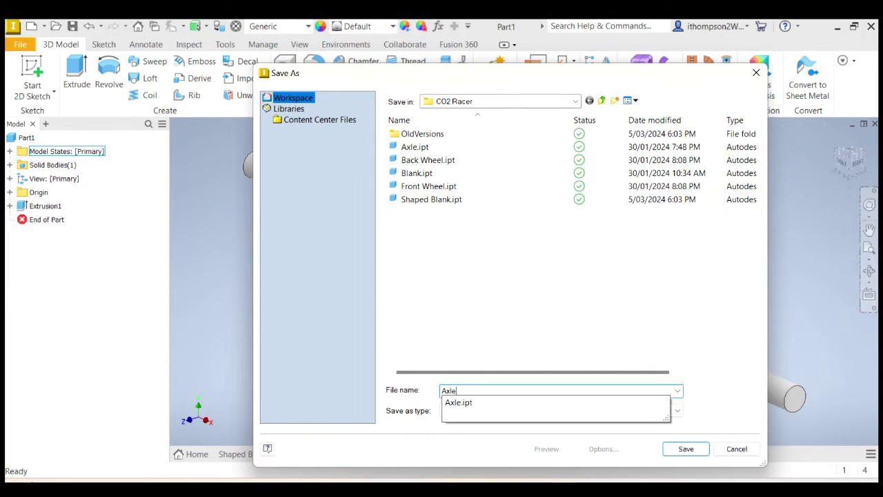
key("Return")
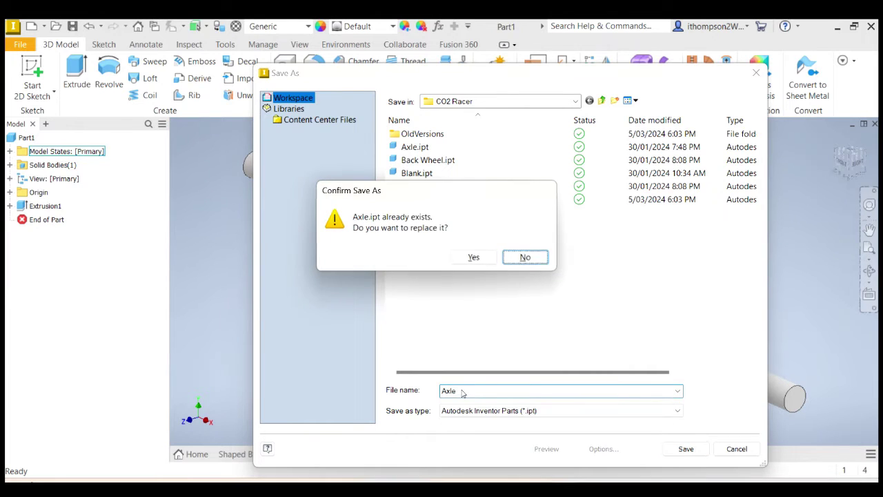
left_click(486, 261)
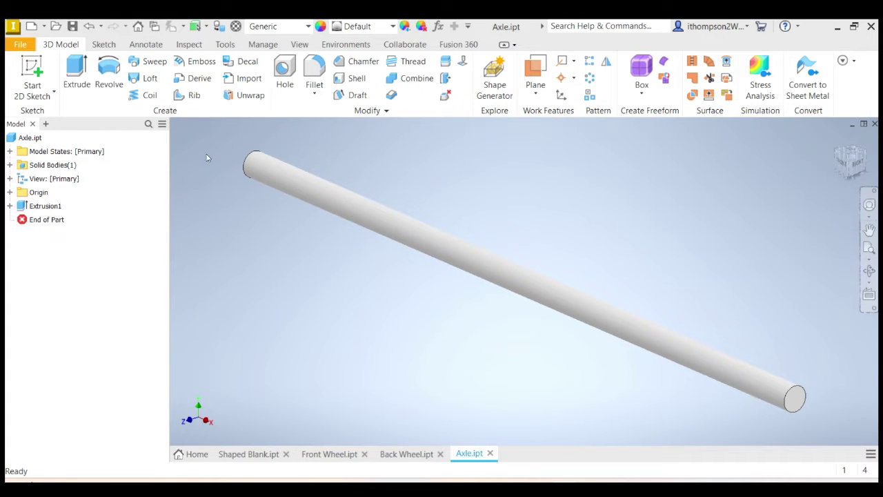
Create a new assembly file from the metric Standard (mm).iam template.
left_click(21, 45)
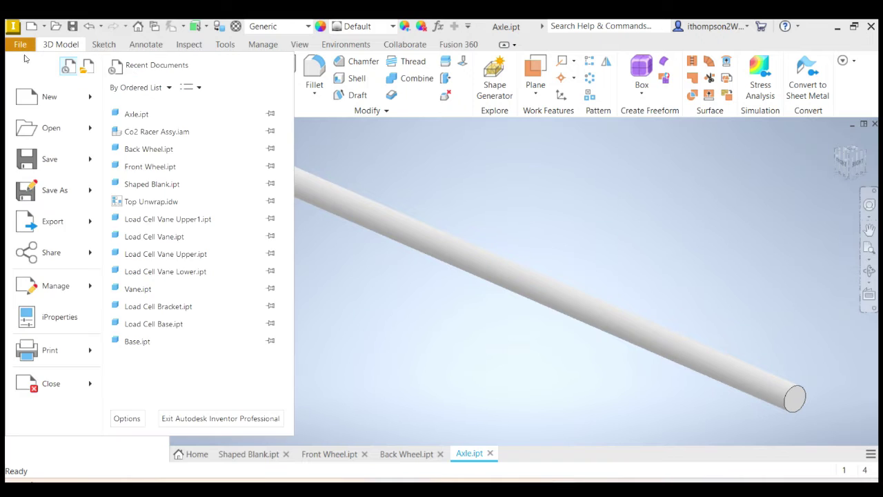
left_click(38, 97)
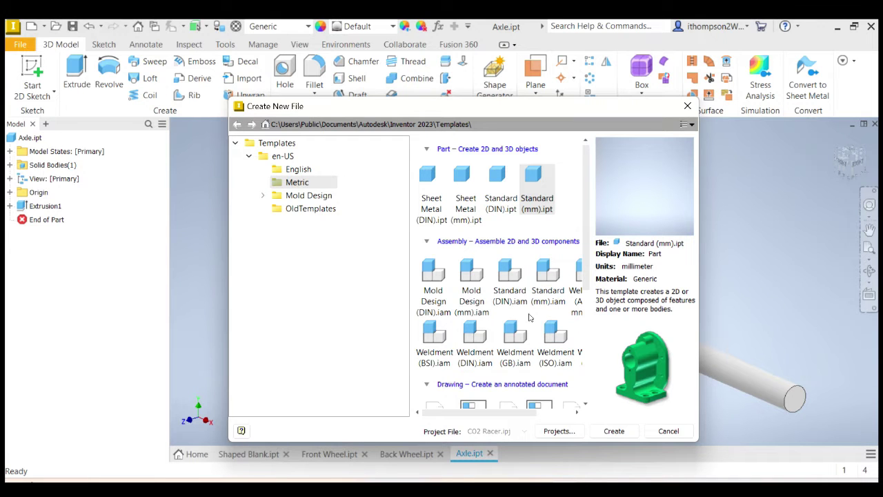
mouse_move(586, 283)
left_mouse_down()
mouse_move(586, 386)
mouse_move(588, 283)
left_mouse_up()
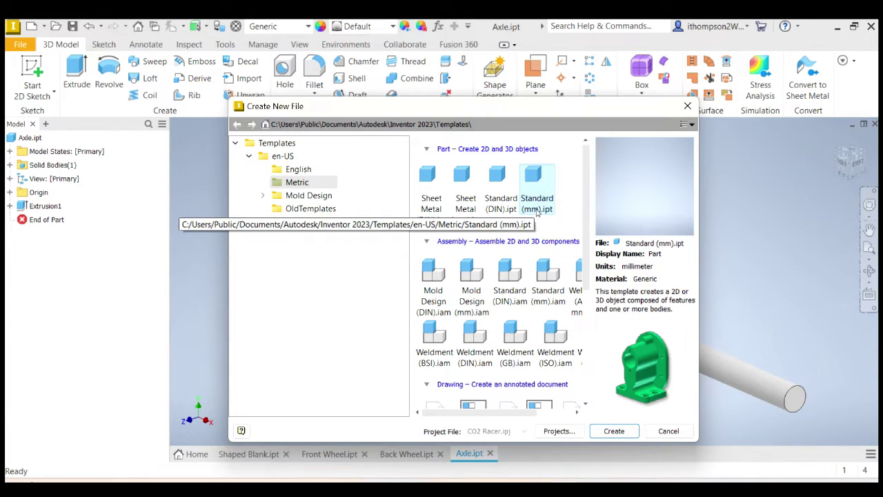
left_click_drag(493, 417, 468, 409)
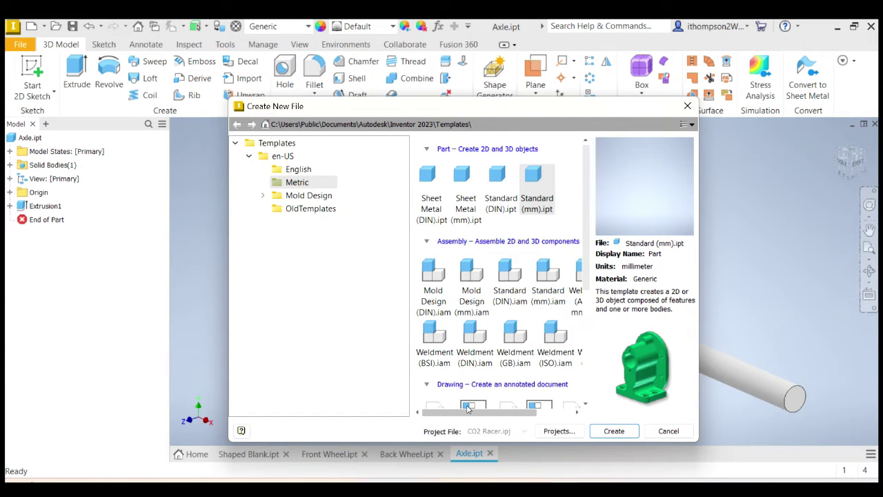
left_click(548, 301)
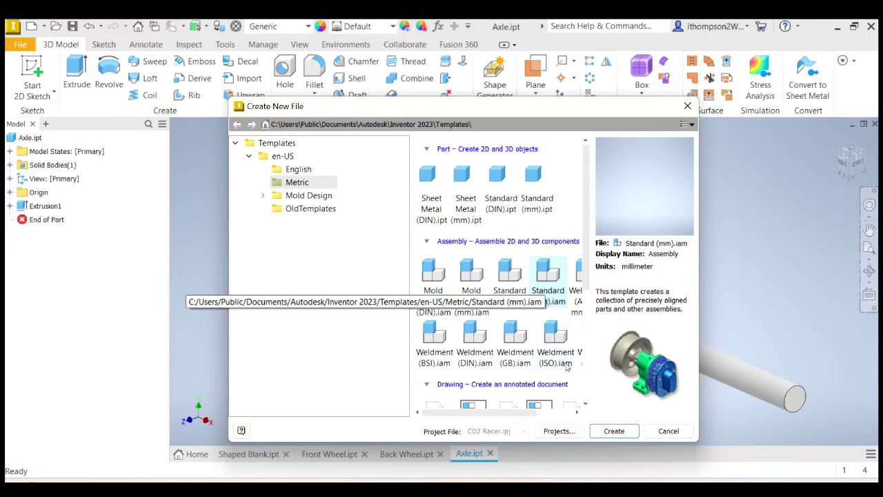
left_click(609, 432)
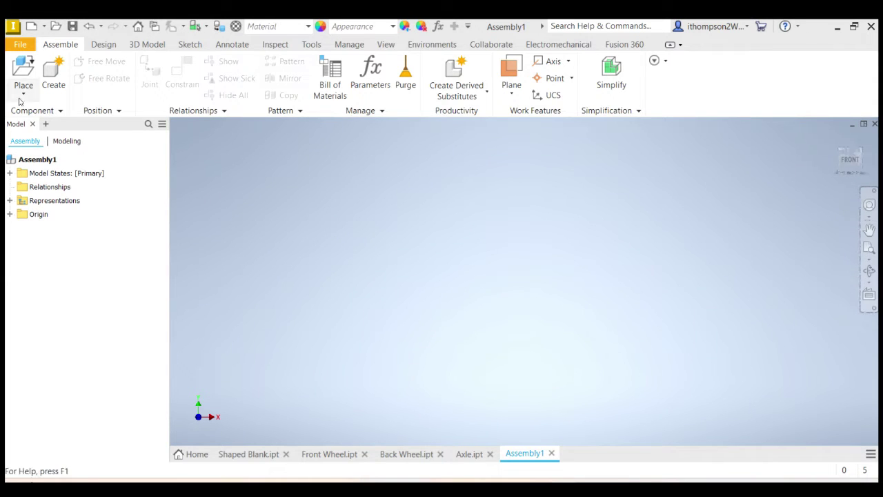
Place Shaped Blank.ipt in the assembly, grounded at the origin.
left_click(23, 76)
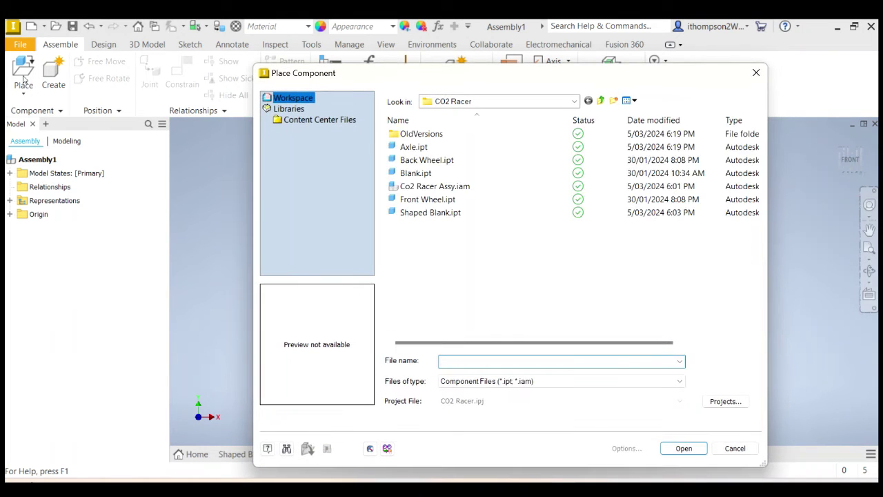
left_click(431, 214)
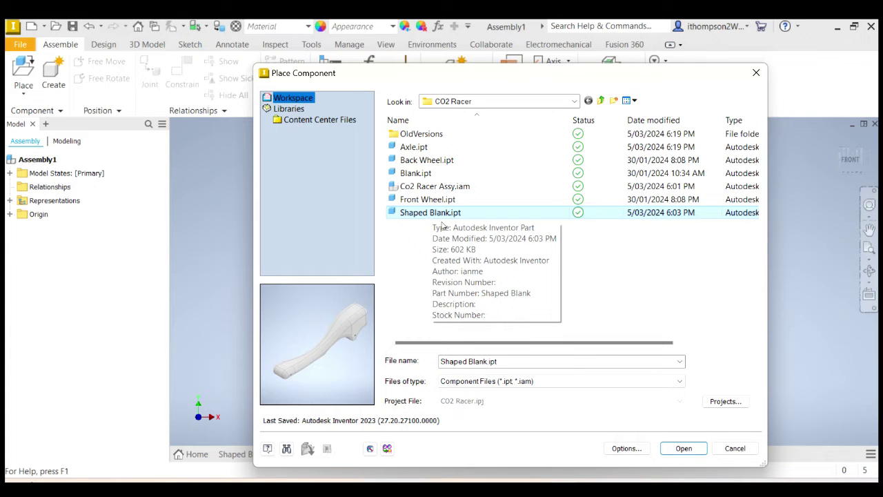
left_click(683, 448)
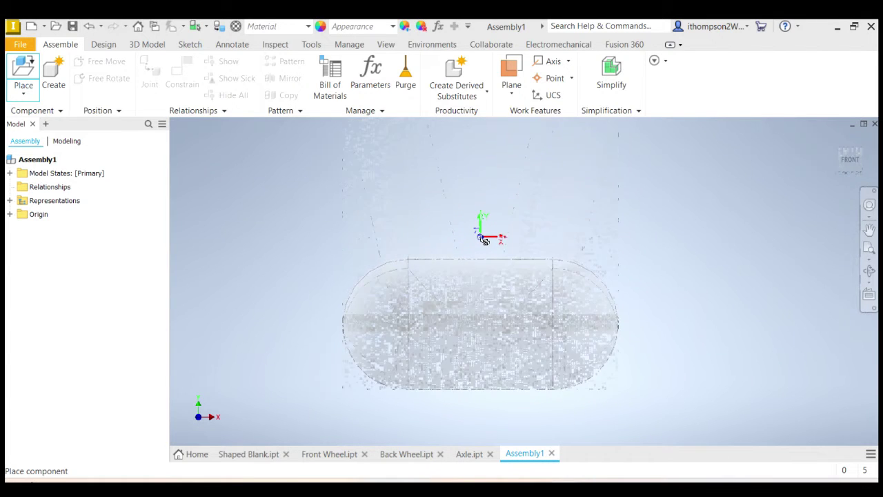
right_click(481, 240)
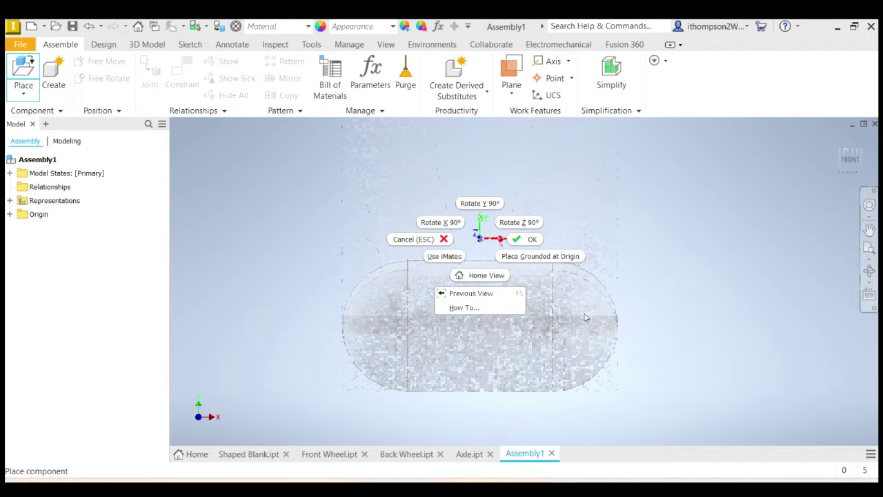
left_click(537, 258)
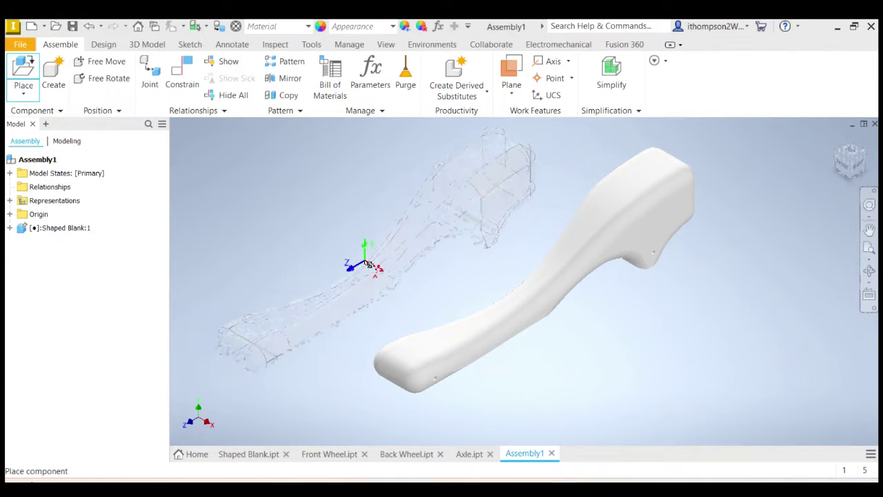
Set the assembly's visual style to Shaded with Edges.
key("Escape")
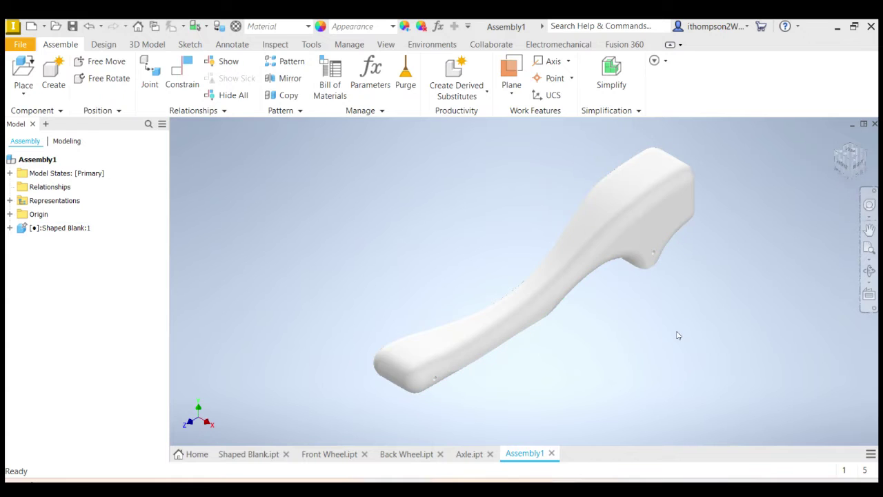
left_click(386, 44)
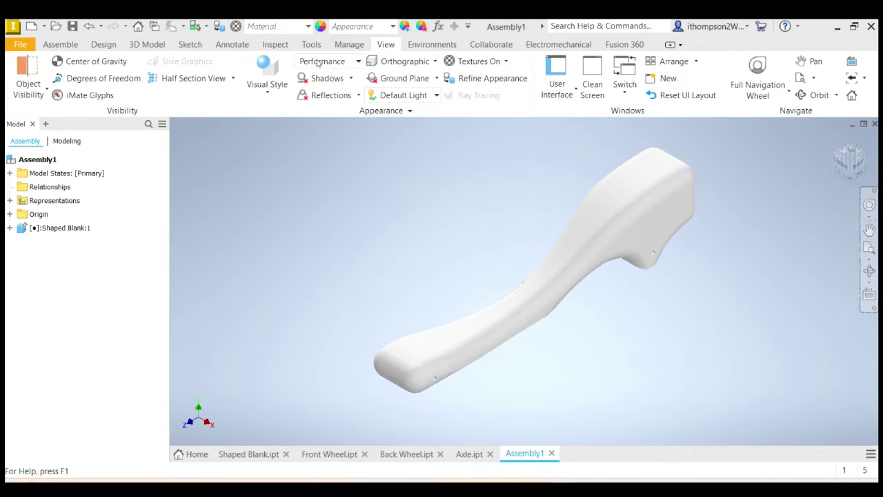
left_click(267, 92)
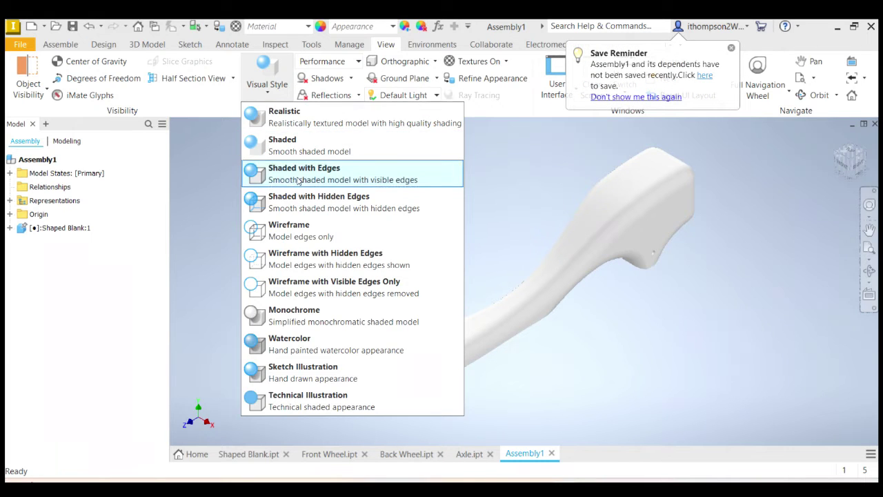
left_click(300, 180)
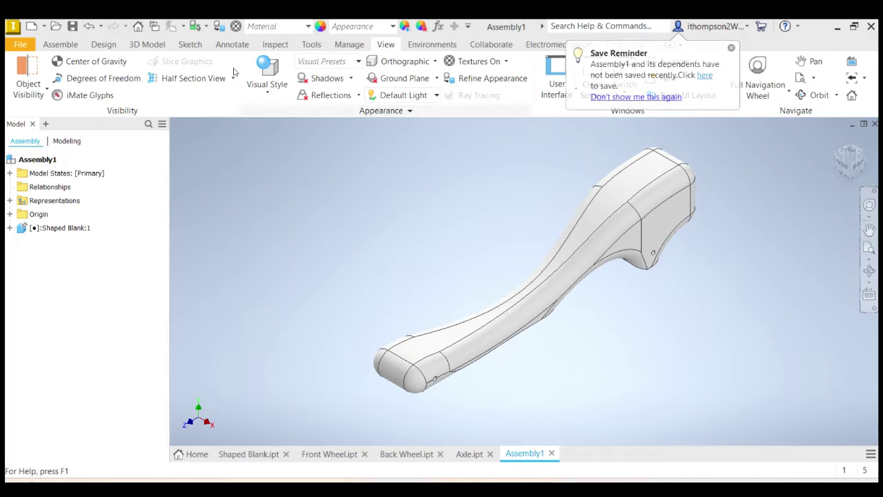
Save the assembly as Dragster Assembly in the CO2 Racer folder, including its changed dependent file.
left_click(72, 26)
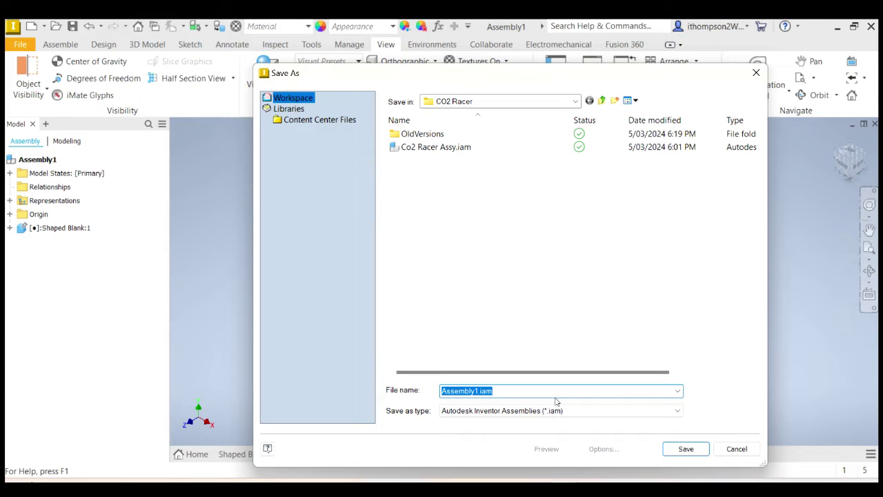
type("Dragster Assemb")
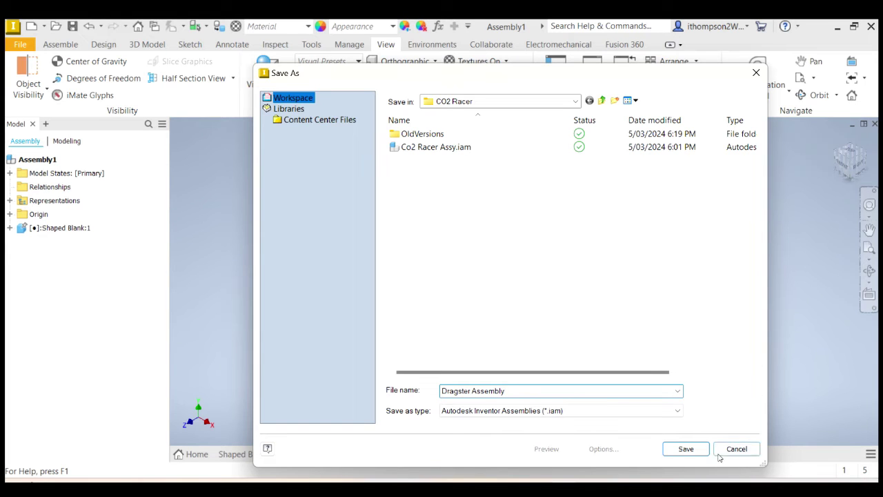
left_click(694, 450)
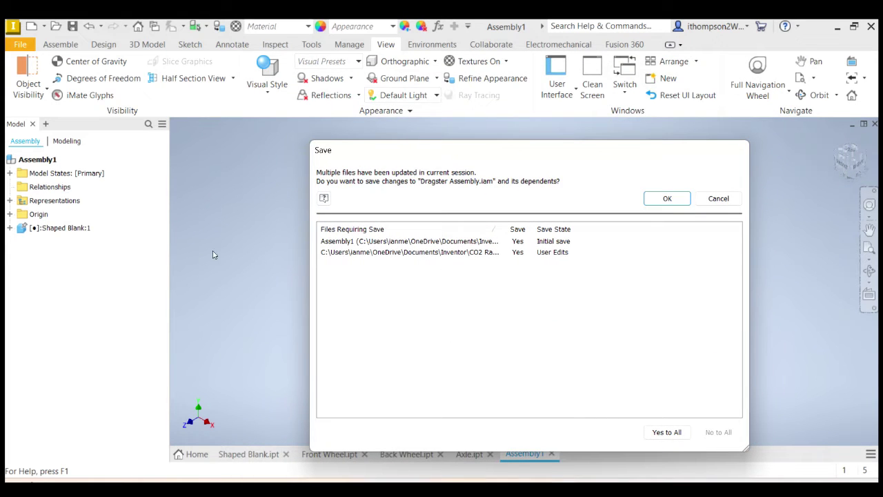
left_click(667, 199)
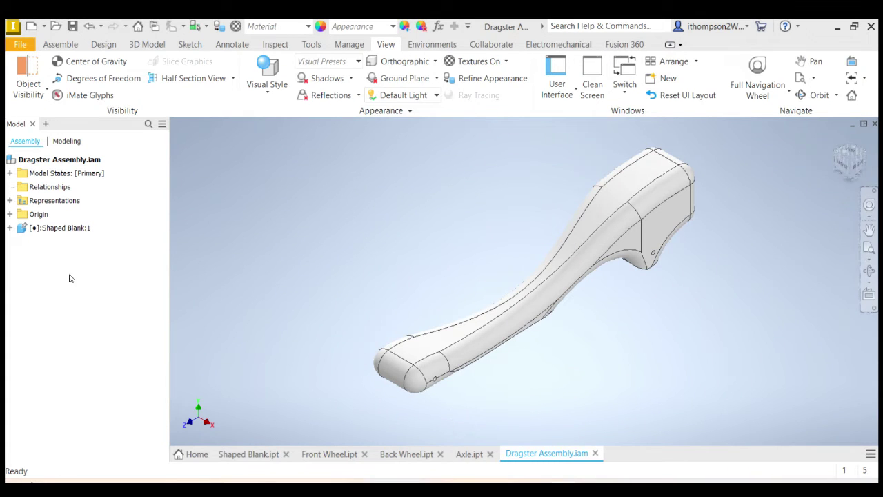
Place two instances of Axle.ipt in the assembly, one near each end of the shaped blank.
left_click(60, 45)
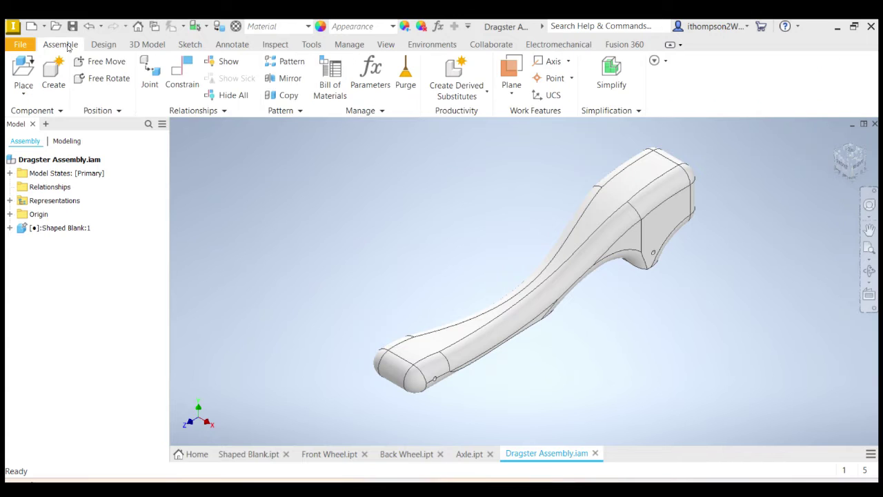
left_click(24, 75)
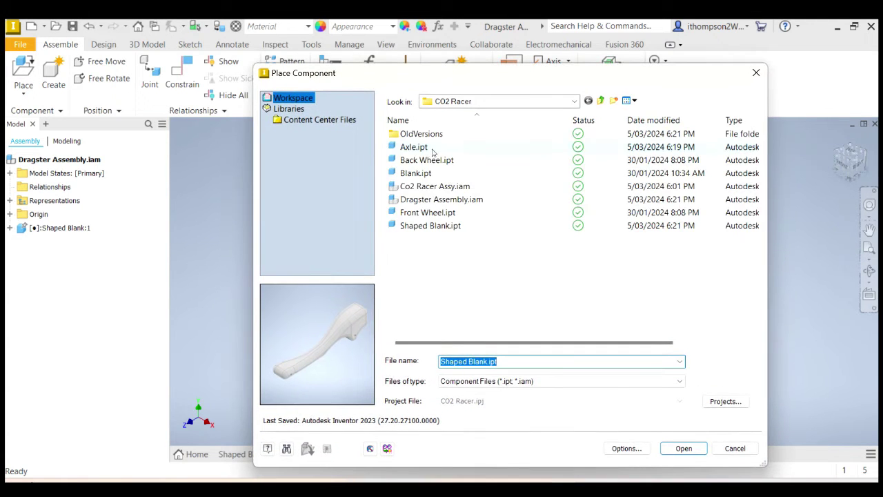
left_click(416, 153)
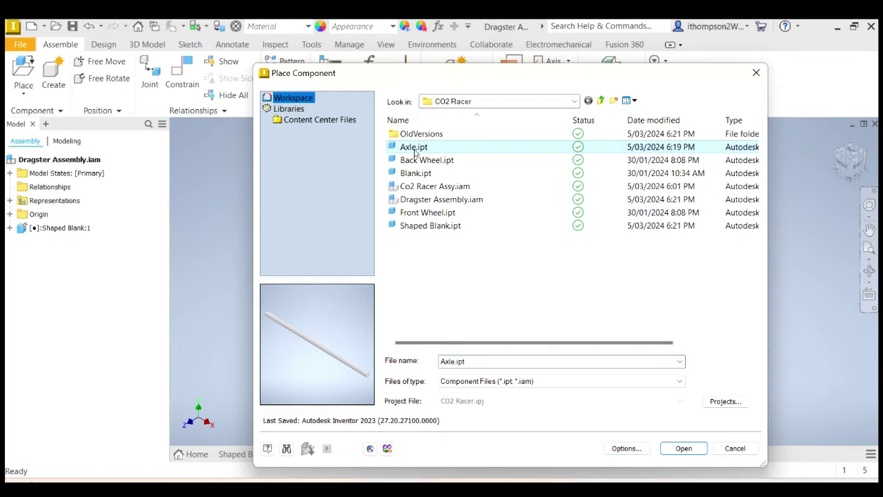
double_click(414, 153)
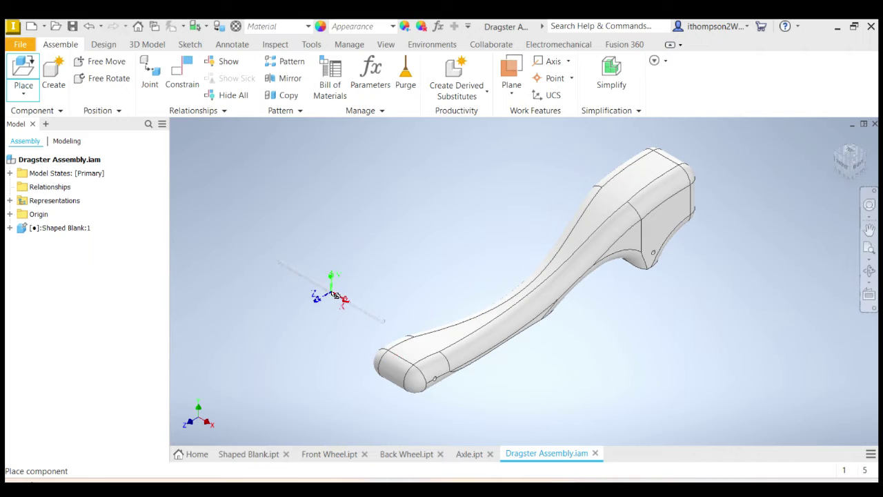
left_click(323, 304)
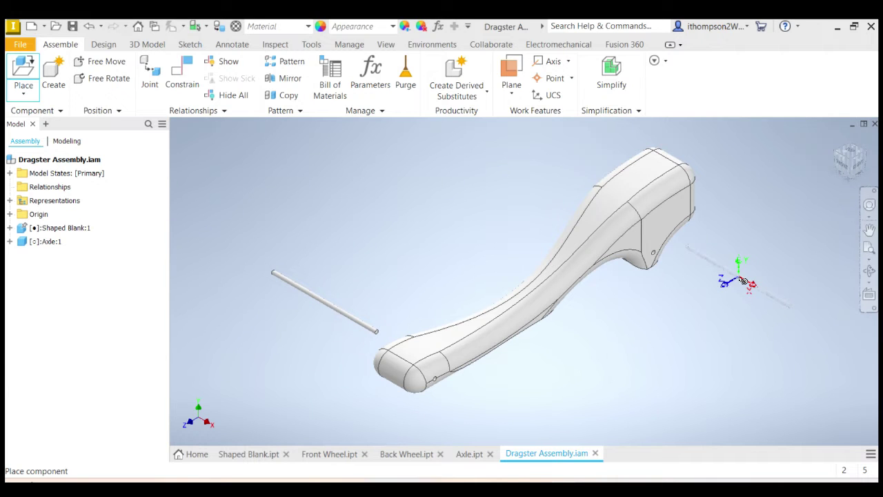
left_click(741, 280)
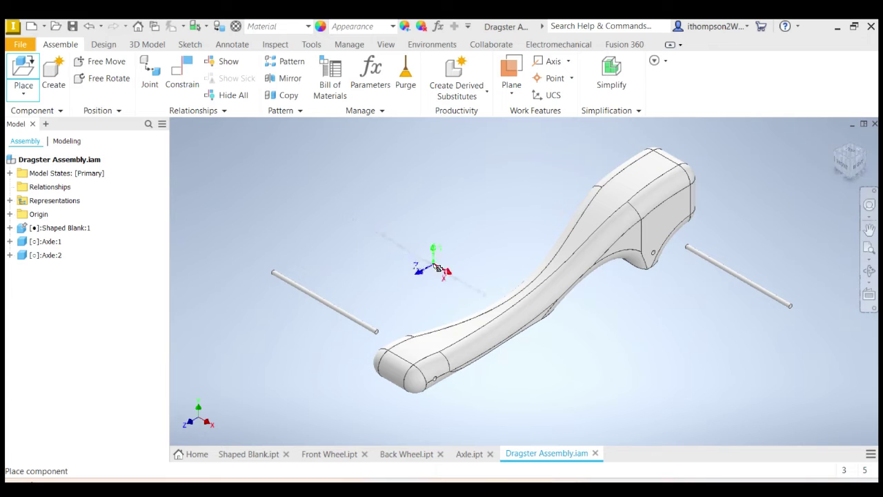
key("Escape")
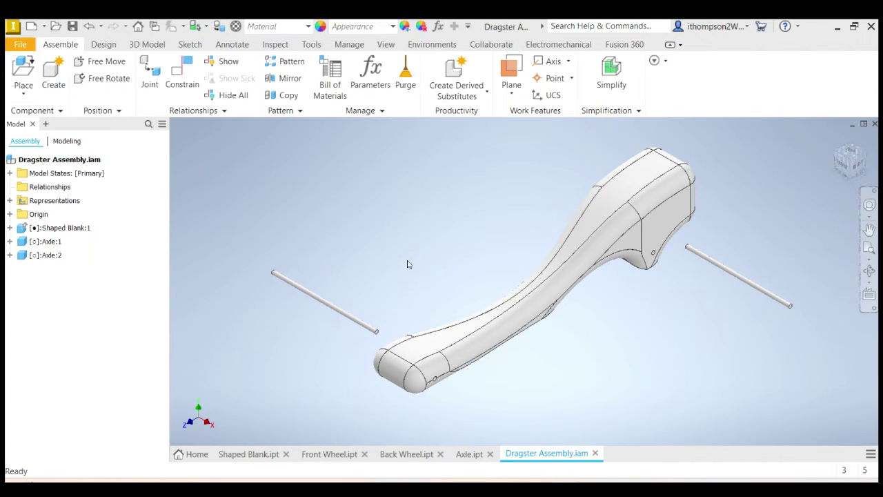
Constrain the axle near the thin end with a Mate between its centreline and that end's axle hole, at 0 mm offset.
left_click_drag(348, 321, 326, 299)
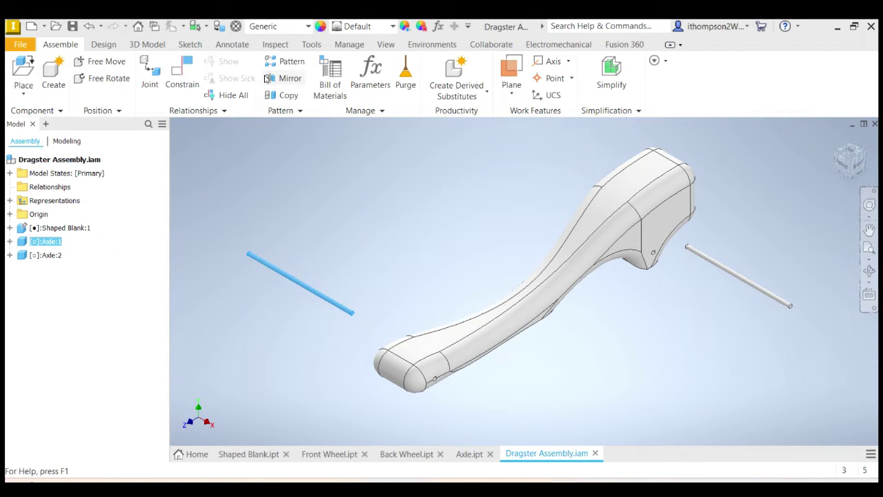
left_click(183, 73)
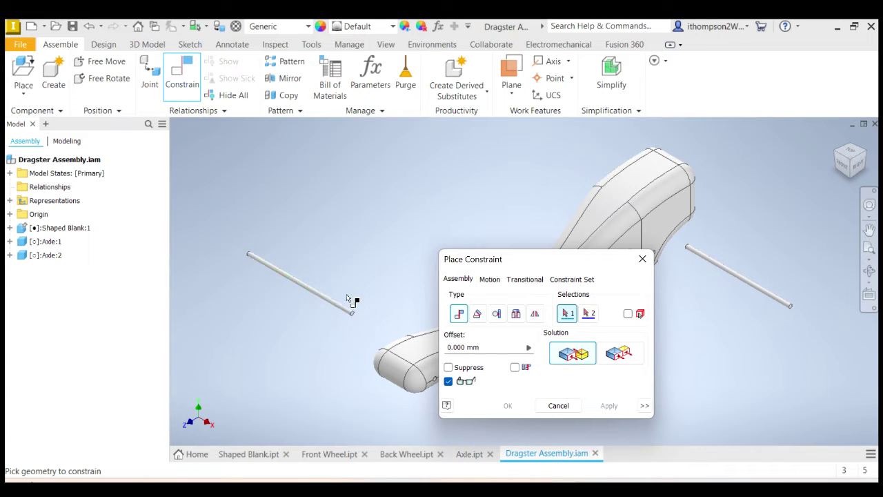
scroll(340, 305, "up", 5)
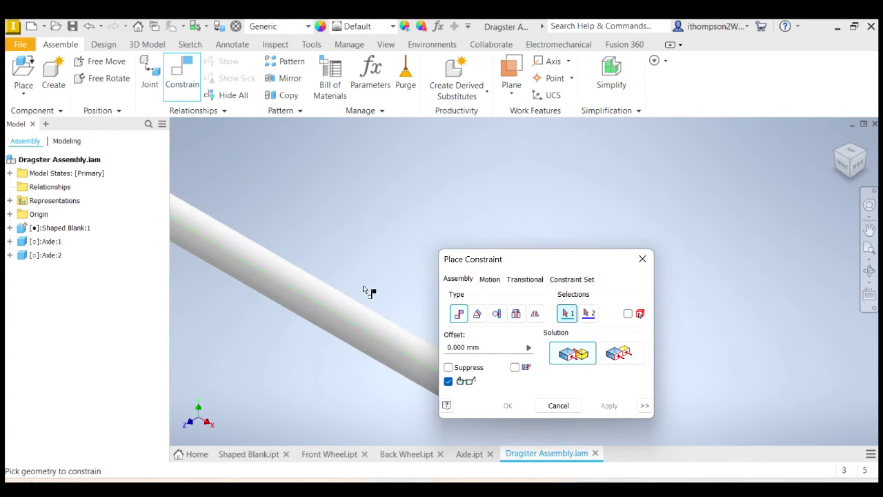
scroll(373, 286, "down", 5)
left_click_drag(557, 261, 530, 69)
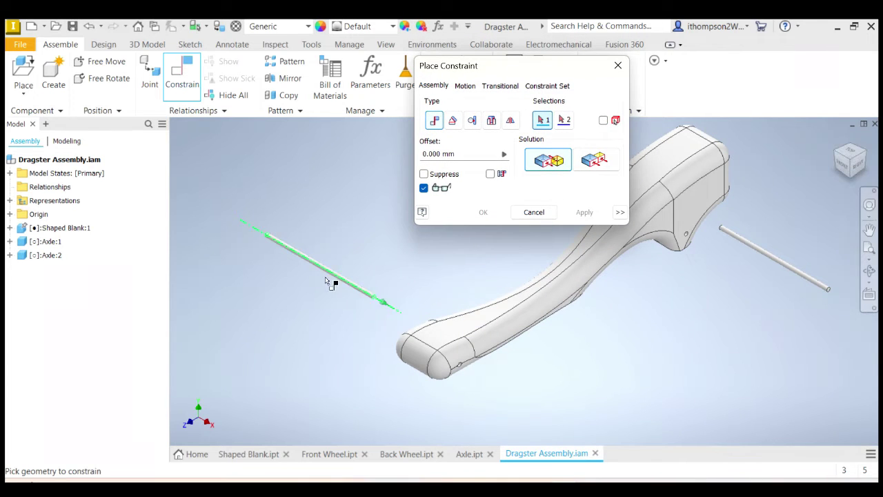
scroll(334, 276, "down", 2)
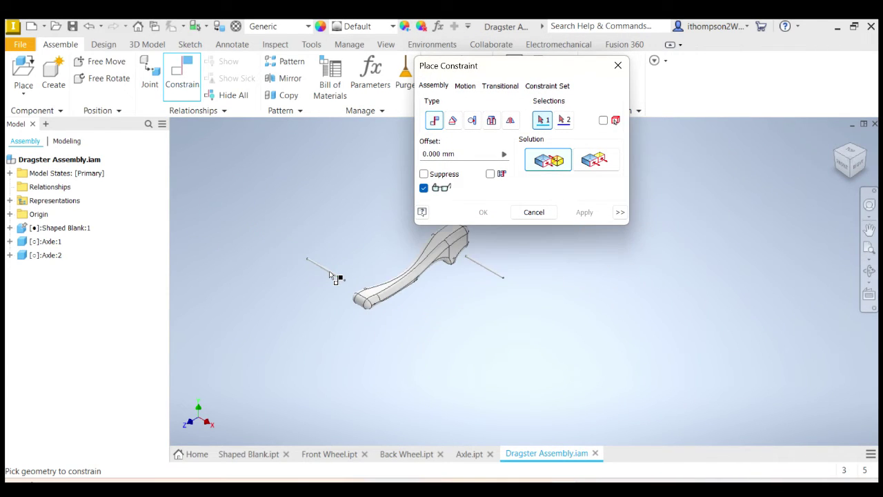
scroll(331, 273, "up", 4)
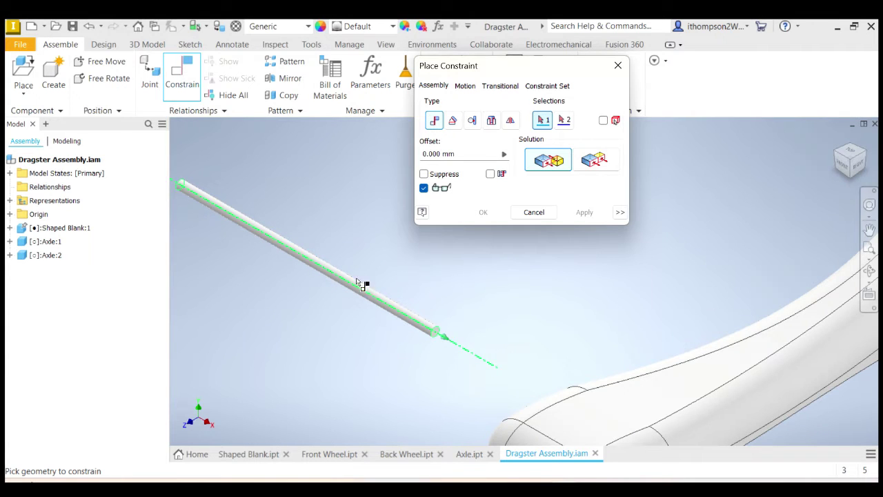
left_click(301, 258)
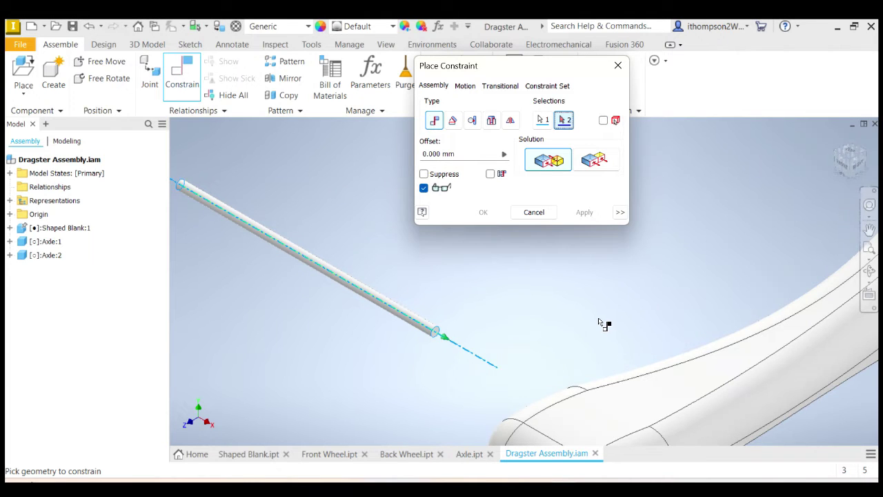
scroll(606, 321, "down", 5)
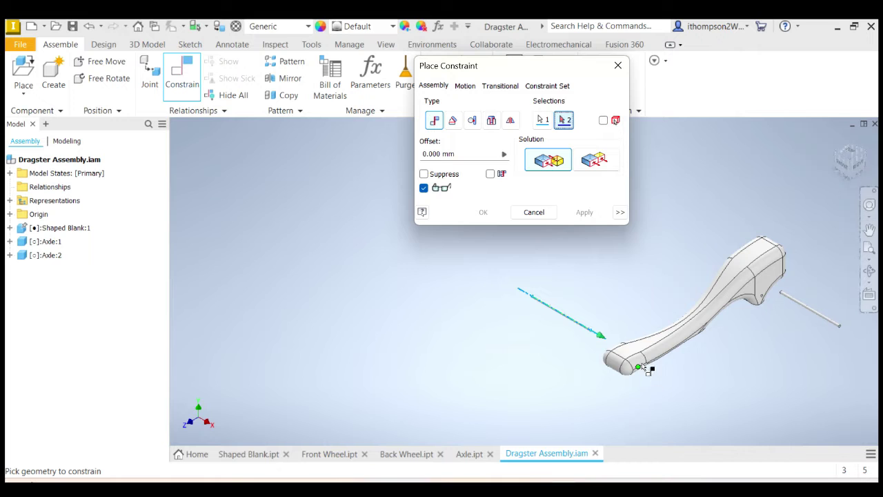
scroll(647, 368, "up", 5)
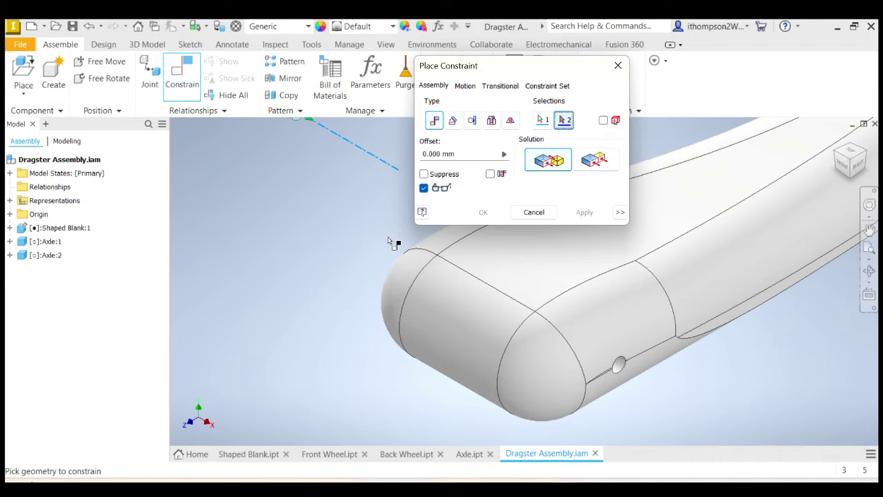
left_click(598, 356)
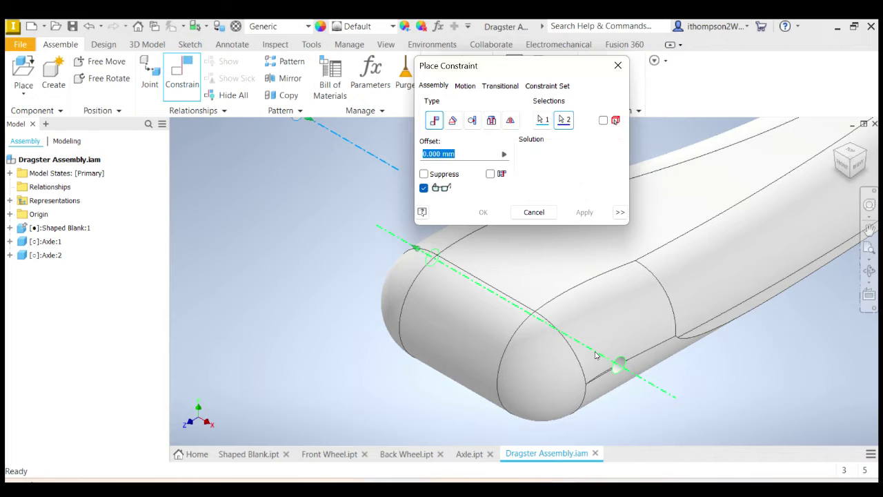
left_click(494, 217)
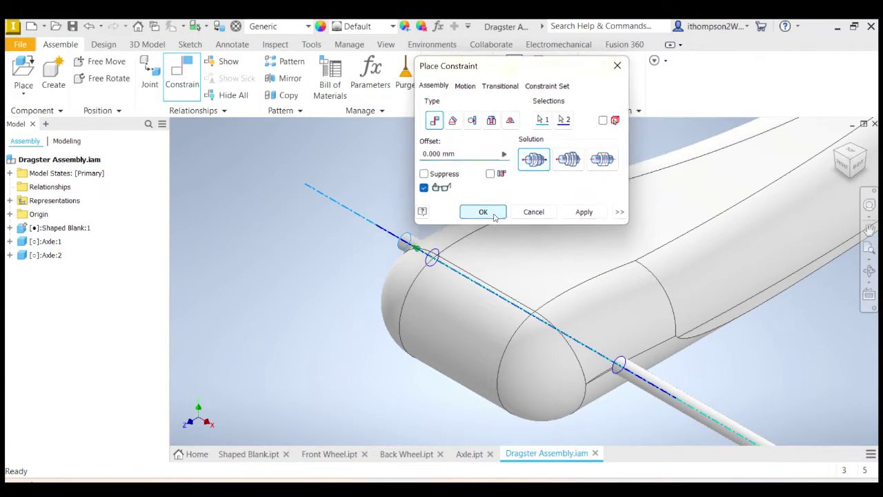
Slide the constrained axle along its hole until it sticks out on both sides of the body's thin end.
left_click(853, 153)
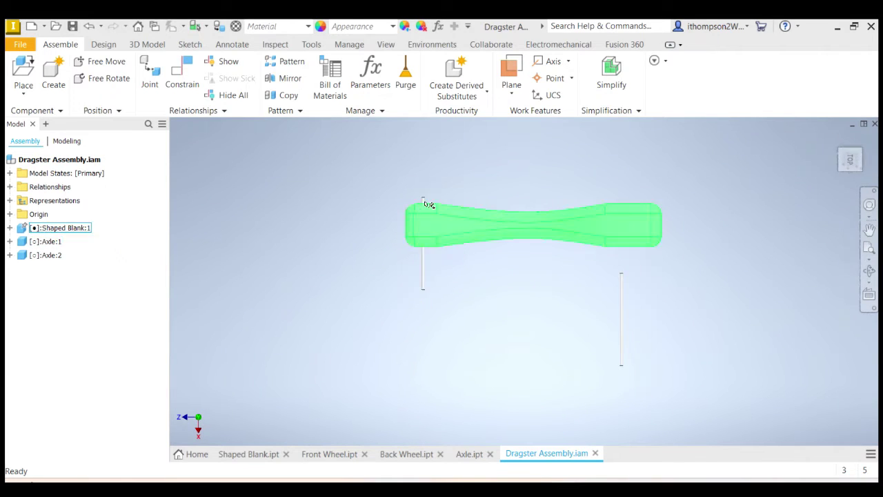
left_click_drag(850, 159, 828, 155)
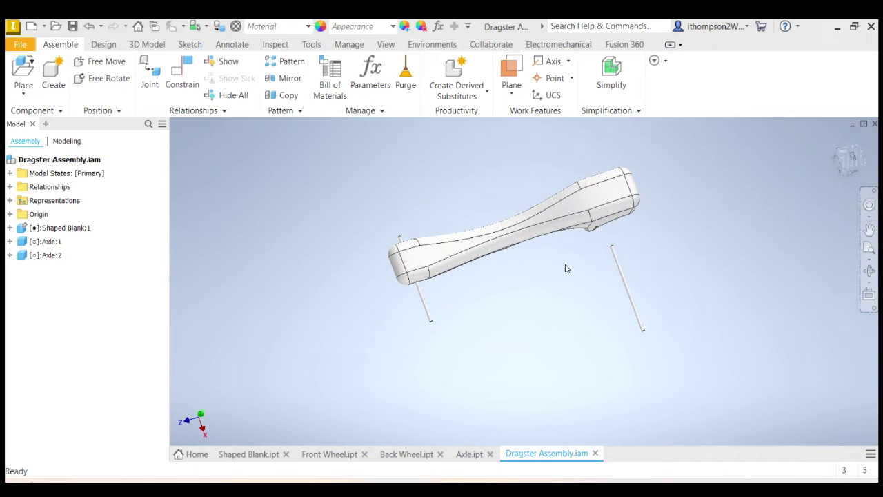
mouse_move(427, 314)
left_mouse_down()
mouse_move(418, 302)
mouse_move(432, 325)
mouse_move(419, 298)
mouse_move(424, 304)
left_mouse_up()
key("Escape")
left_click(837, 141)
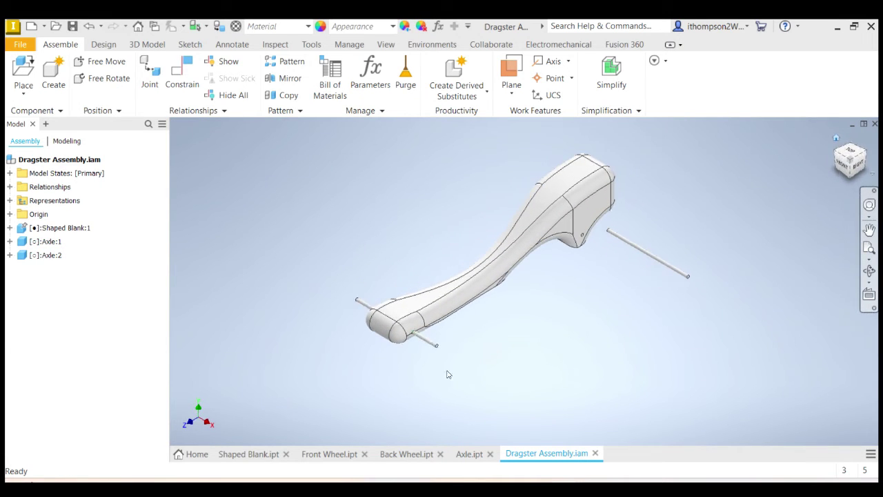
mouse_move(434, 342)
left_mouse_down()
mouse_move(430, 318)
mouse_move(432, 343)
mouse_move(475, 368)
mouse_move(426, 352)
mouse_move(432, 357)
left_mouse_up()
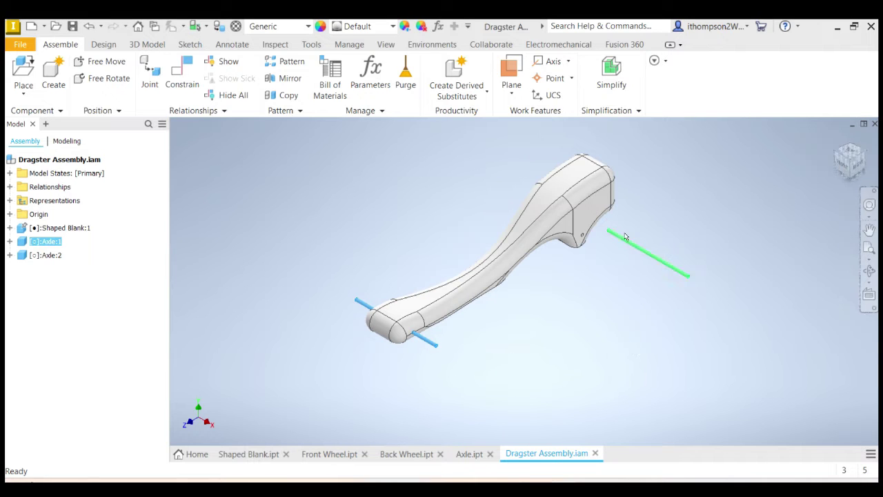
Constrain the second axle with a Mate between its centreline and the hole at the body's thick end, at 0 mm offset.
left_click(182, 71)
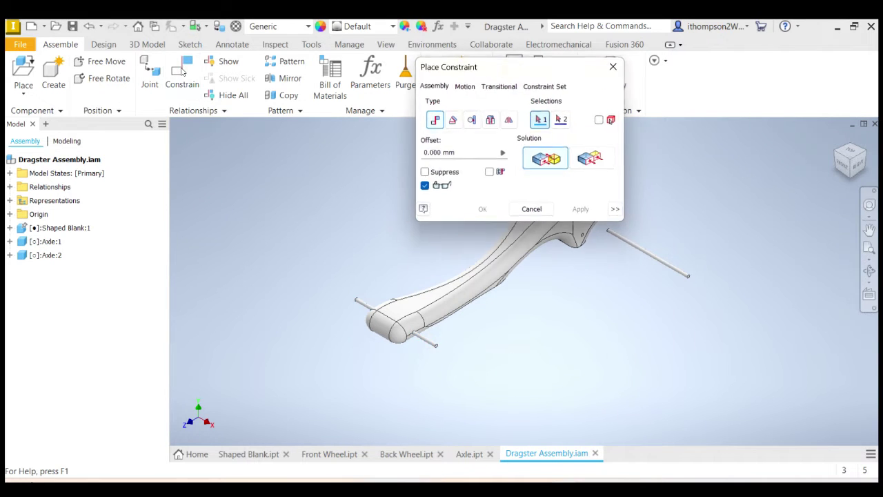
left_click(653, 261)
left_click_drag(515, 66, 330, 101)
scroll(597, 230, "down", 4)
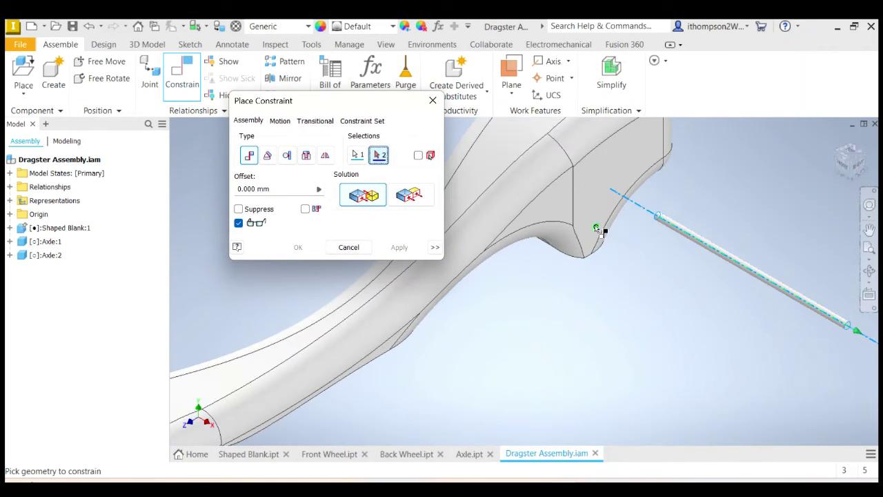
scroll(594, 231, "up", 5)
scroll(592, 232, "down", 8)
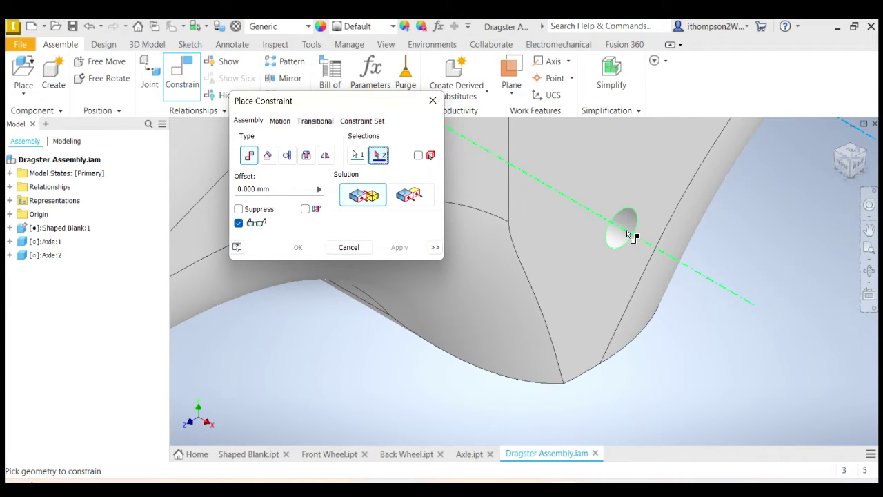
left_click(627, 232)
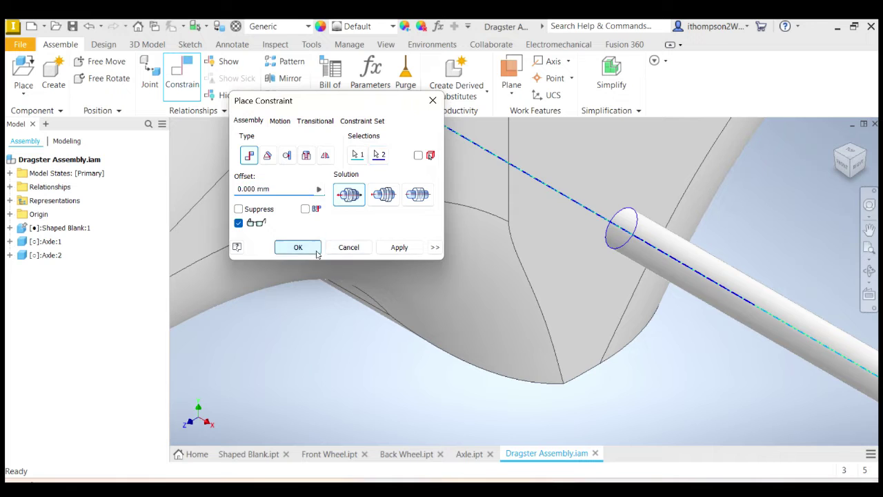
left_click(317, 253)
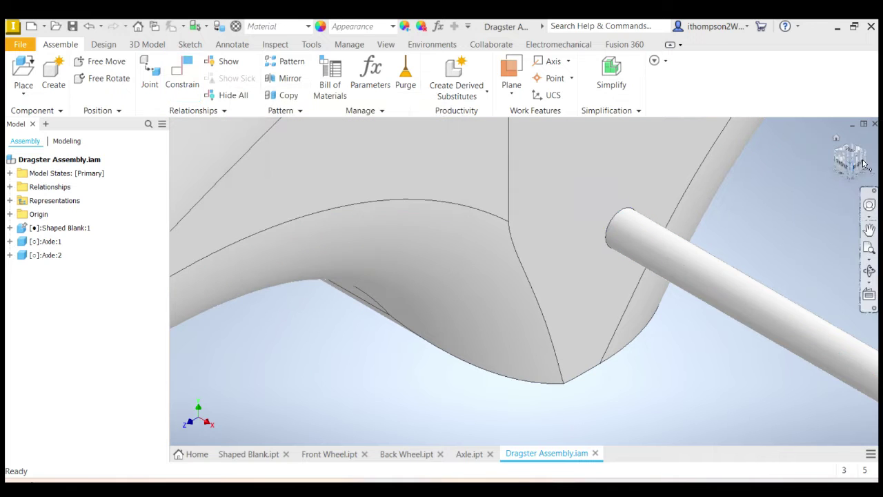
From the top view, slide both axles along their holes until each sticks out on both sides of the body.
left_click(870, 248)
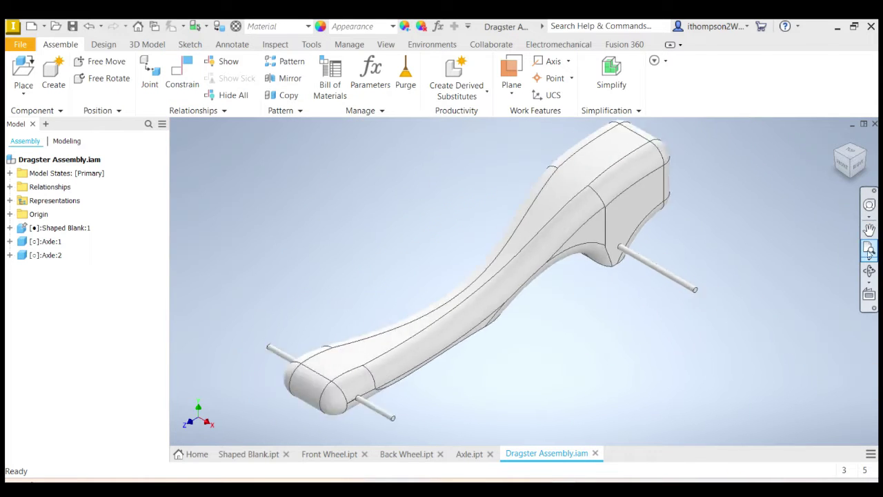
left_click(852, 152)
mouse_move(624, 343)
left_mouse_down()
mouse_move(625, 312)
mouse_move(633, 332)
mouse_move(629, 307)
mouse_move(638, 335)
left_mouse_up()
left_click_drag(415, 306, 430, 296)
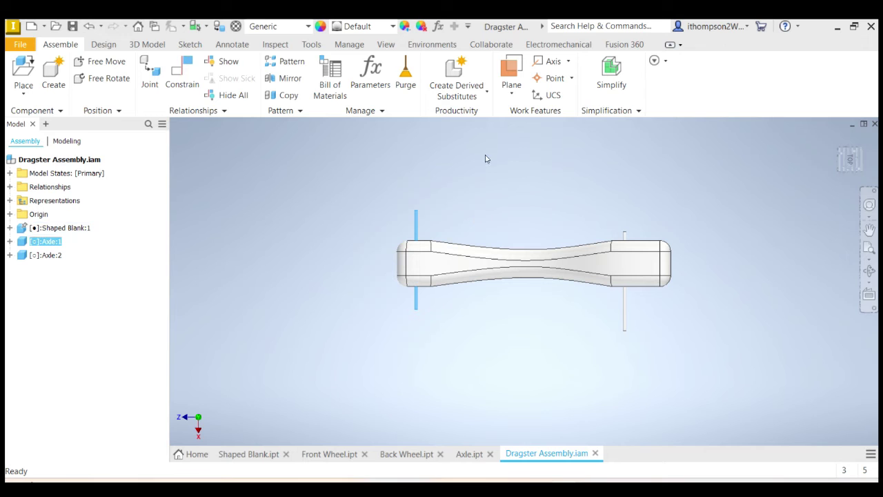
left_click(843, 148)
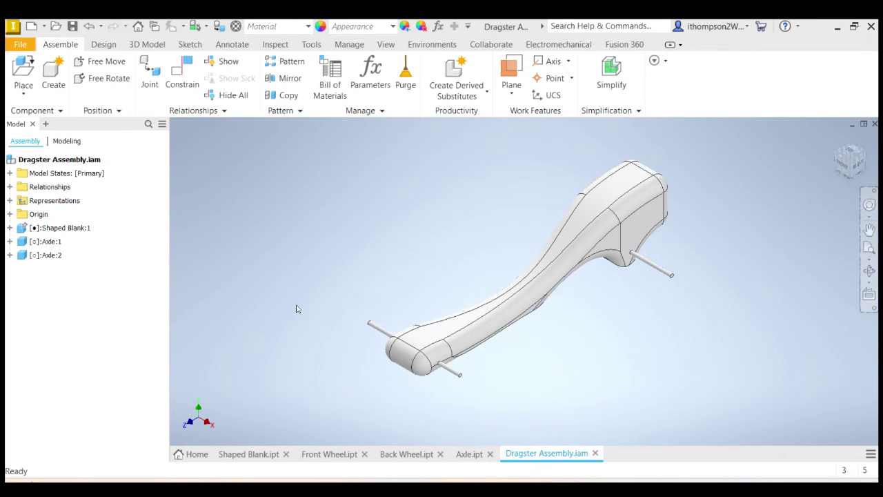
Open the shaped blank for editing and create a midplane work plane between the two flat side faces of its thick end.
double_click(621, 193)
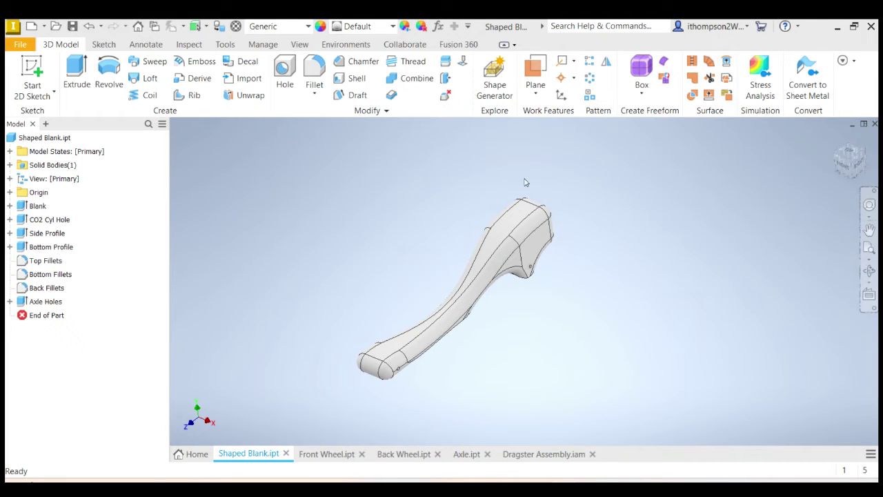
left_click(538, 93)
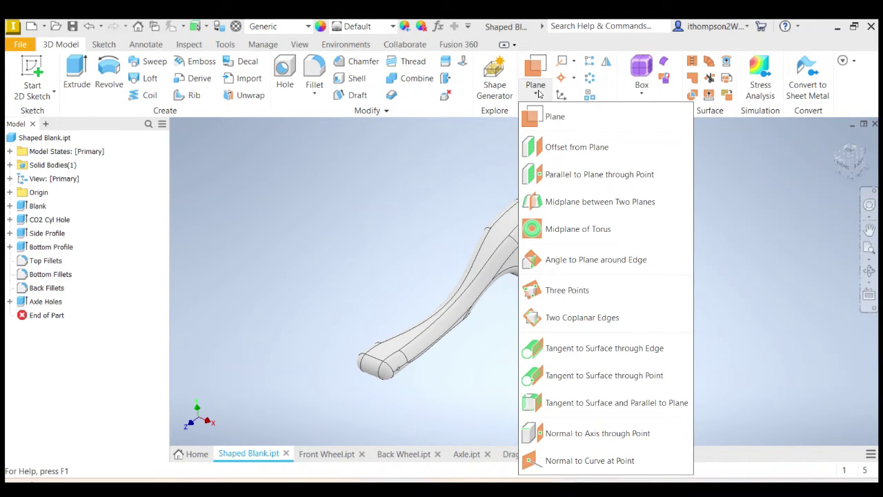
left_click(547, 203)
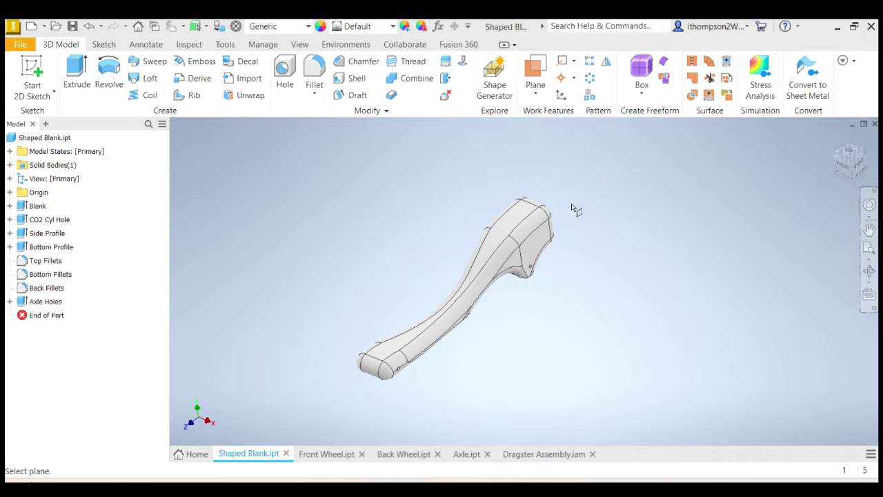
left_click(540, 245)
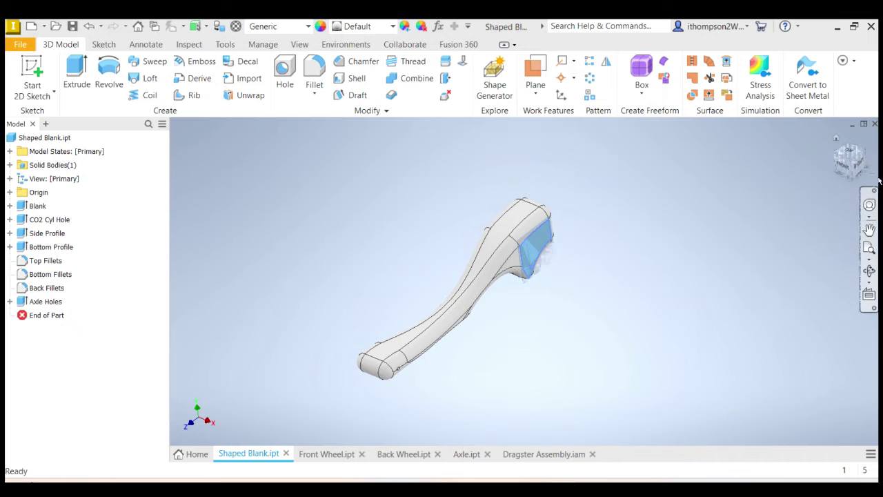
left_click_drag(856, 164, 864, 181)
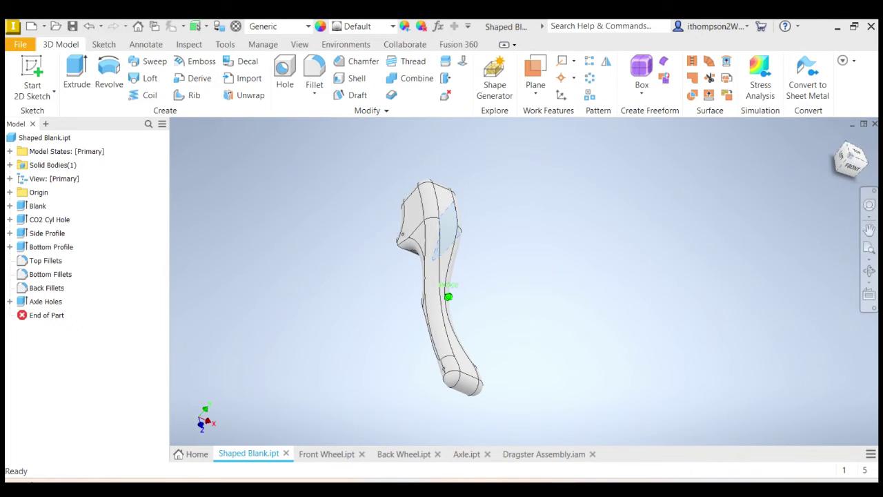
left_click(413, 216)
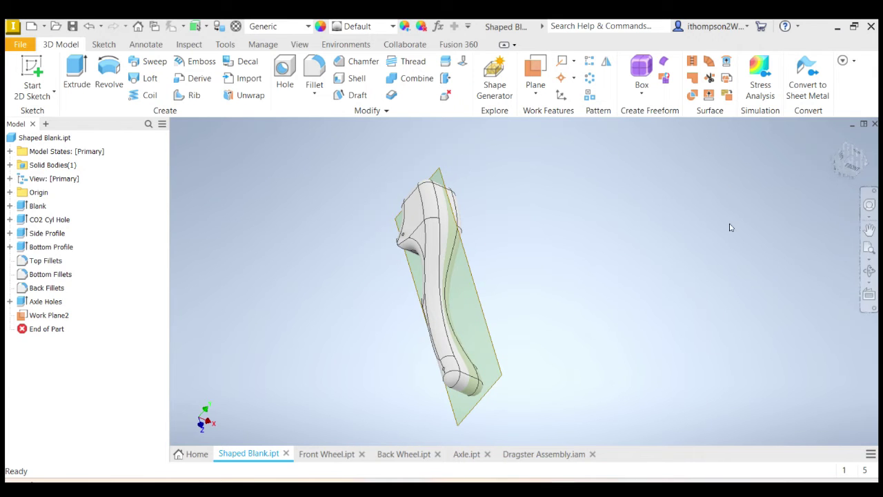
Rename the shaped blank's new work plane as Midplane and turn off its visibility.
mouse_move(838, 169)
left_mouse_down()
mouse_move(830, 154)
mouse_move(845, 169)
mouse_move(852, 160)
mouse_move(842, 161)
left_mouse_up()
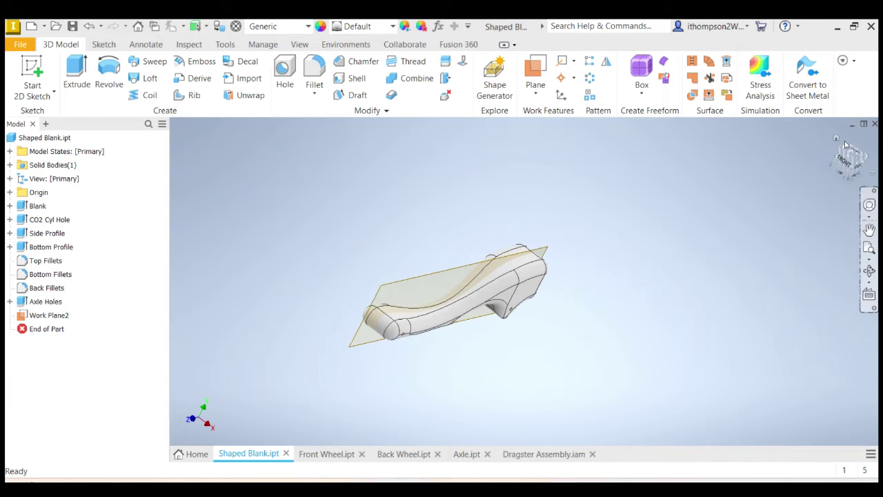
left_click(836, 148)
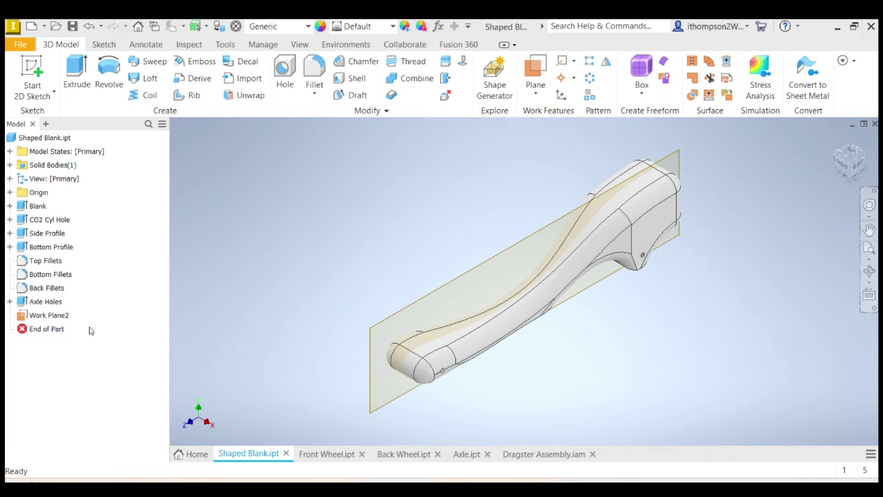
left_click(43, 320)
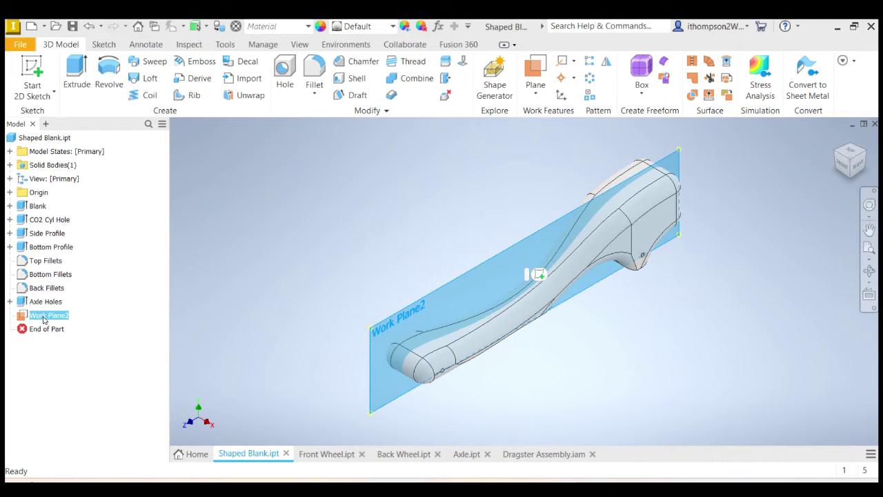
left_click(42, 317)
type("Midpa")
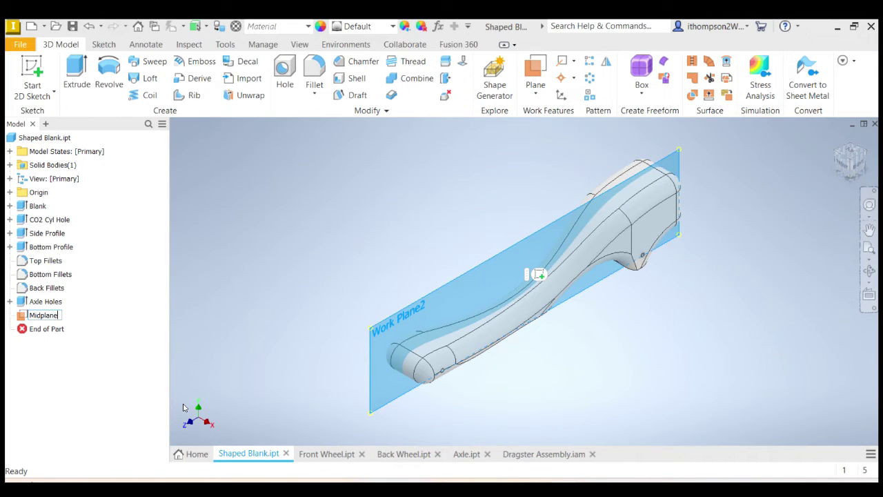
key("Return")
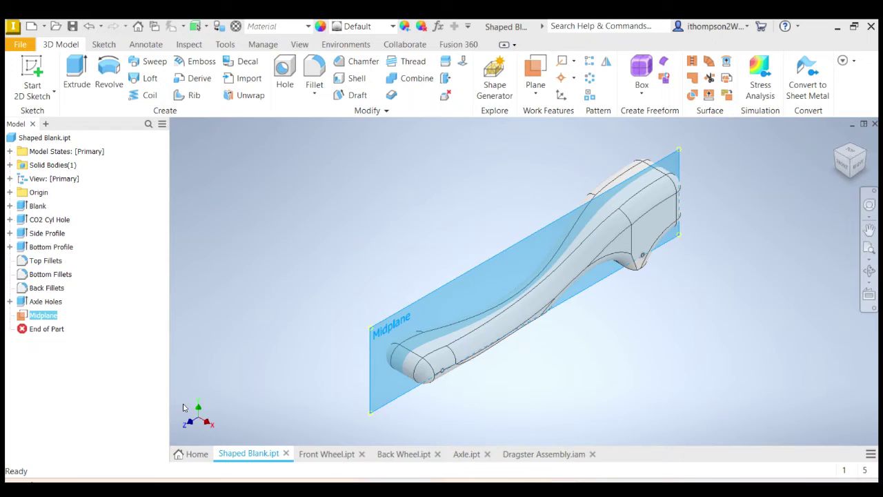
right_click(50, 317)
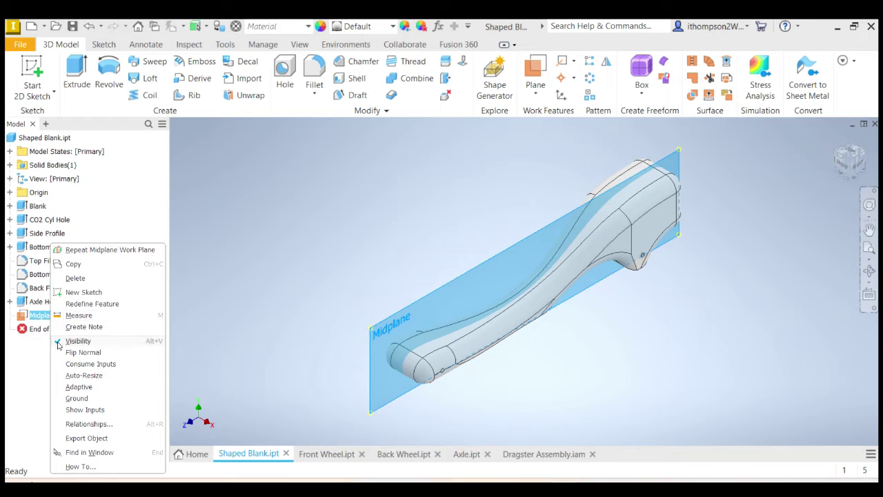
left_click(78, 341)
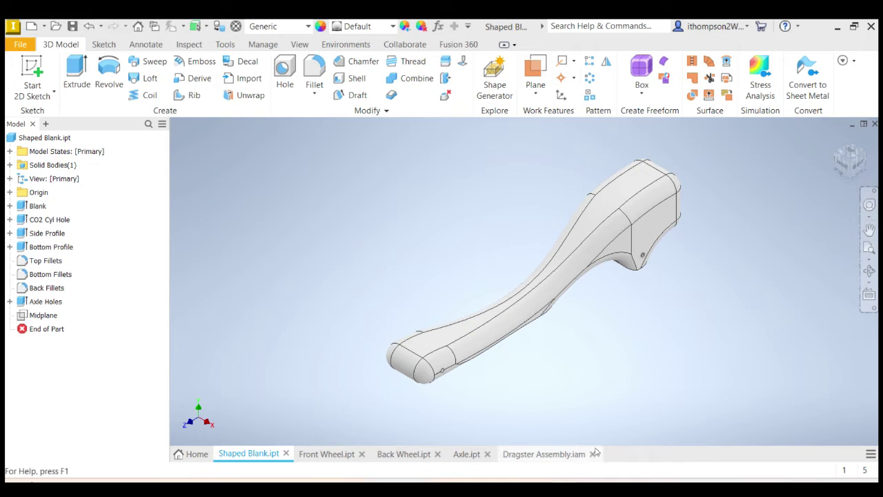
Return to Dragster Assembly and expand the shaped blank's entry to inspect its Midplane in the model.
left_click(556, 454)
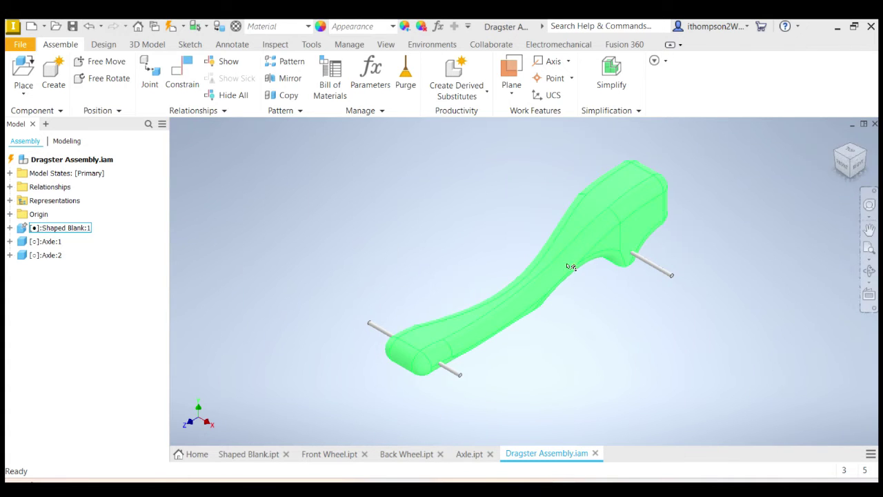
left_click(239, 454)
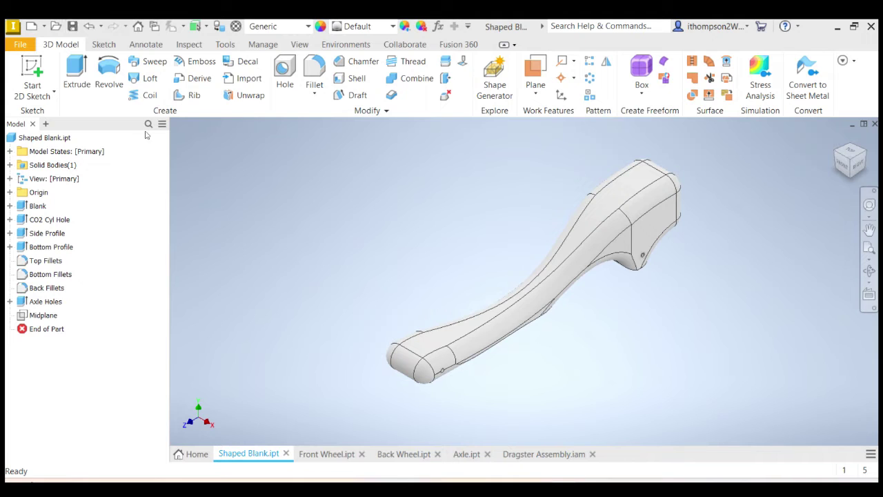
left_click(546, 454)
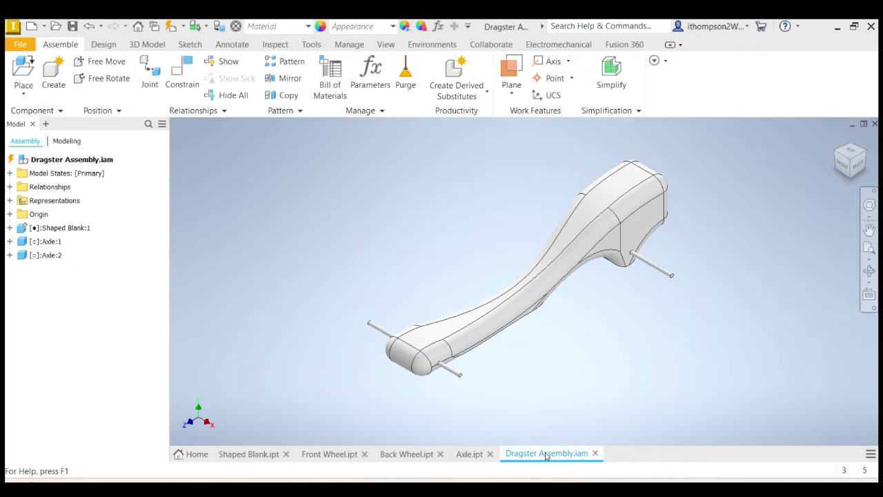
left_click(9, 228)
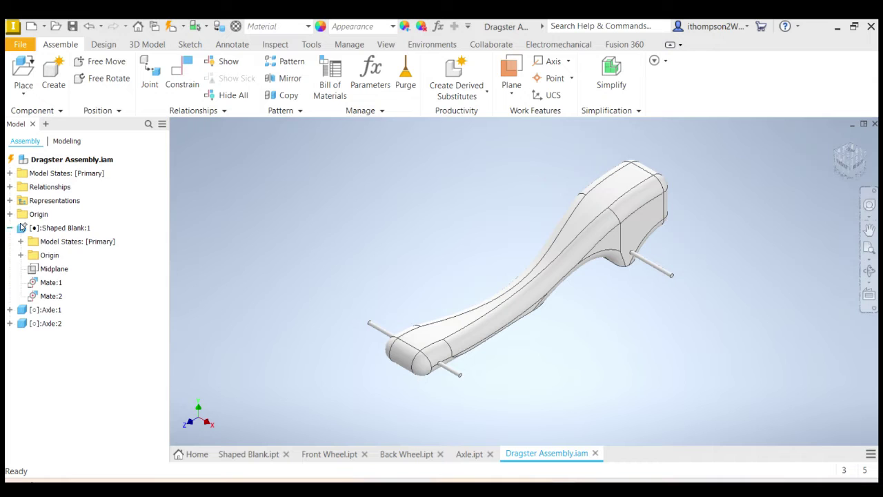
left_click(47, 269)
left_click(284, 302)
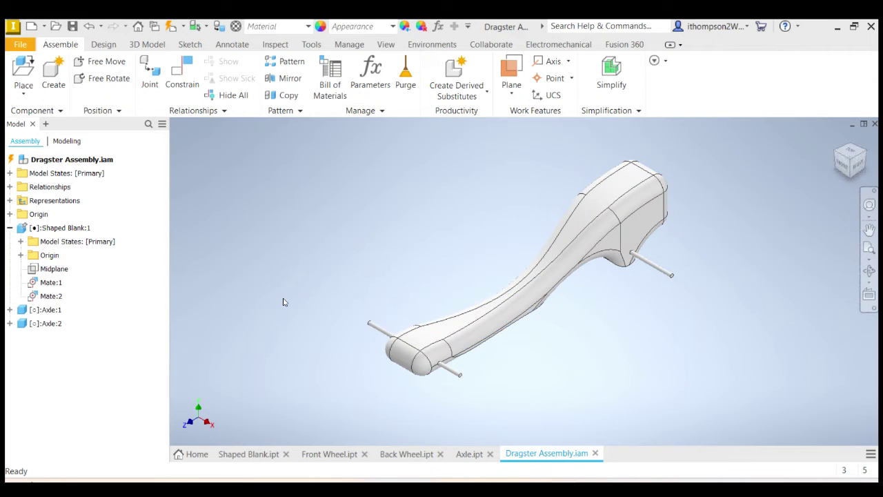
left_click(53, 269)
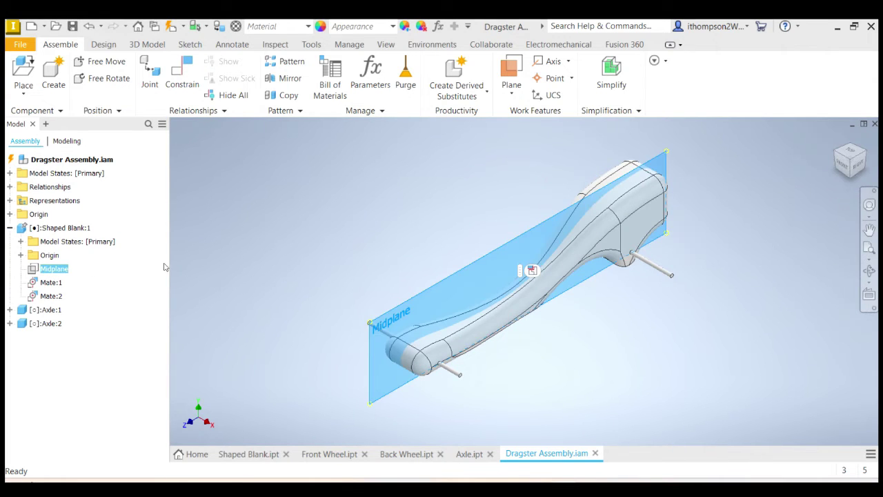
left_click(197, 275)
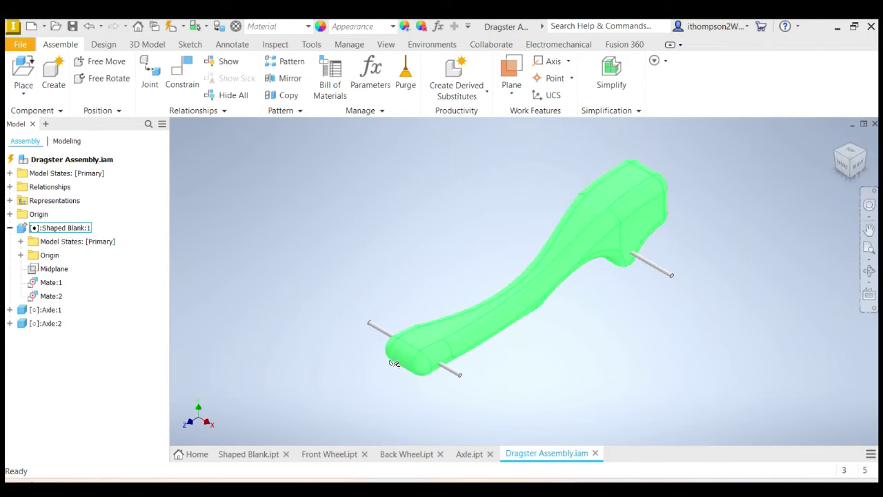
Open Axle.ipt, create a midplane work plane between its two circular end faces, and save the part.
left_click(373, 330)
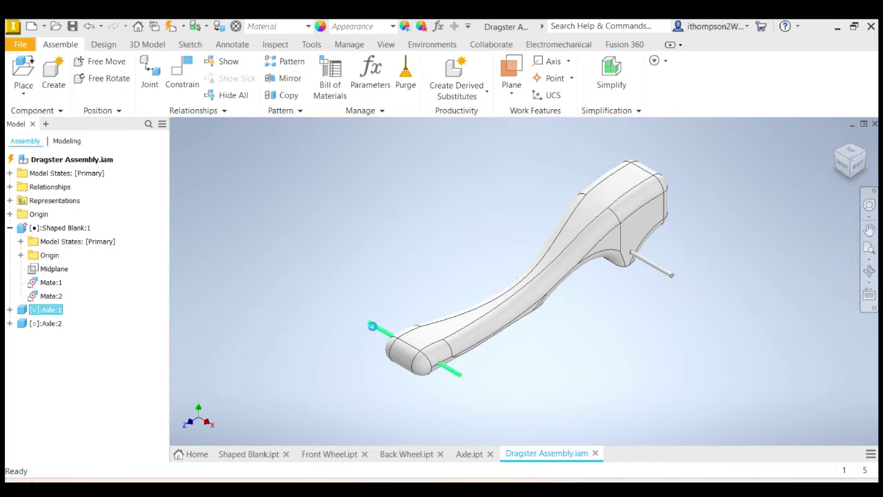
key("ctrl+Tab")
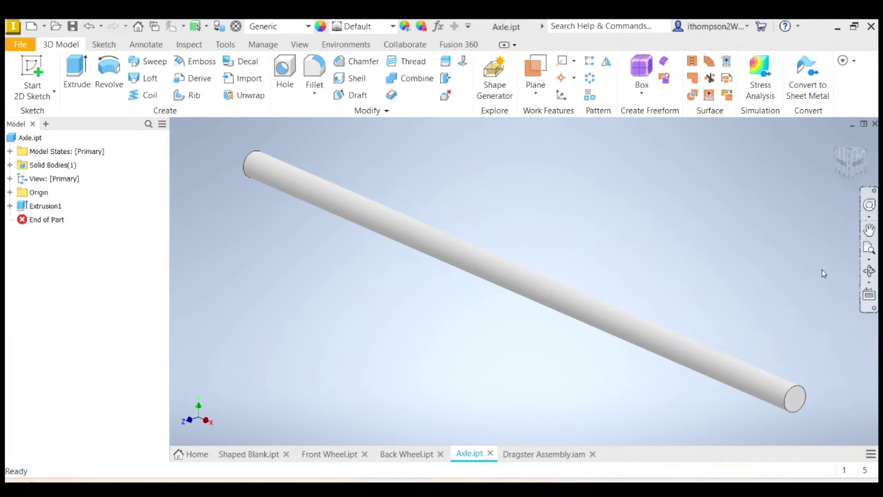
left_click(541, 96)
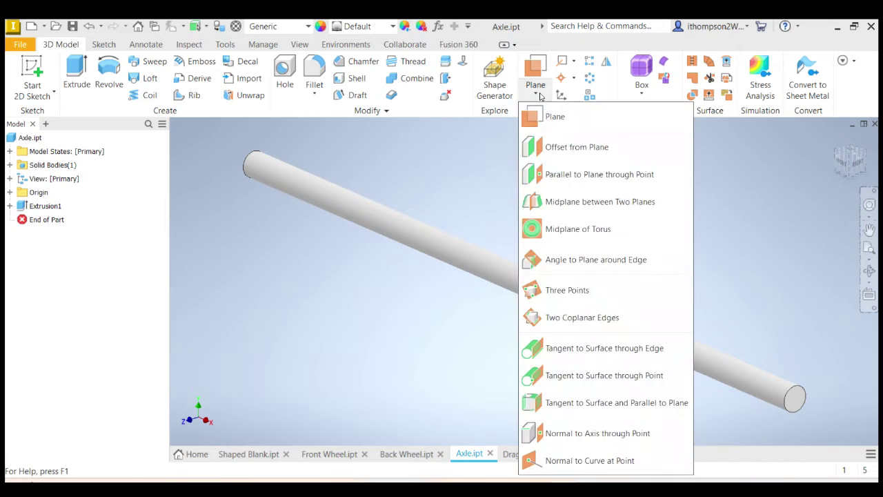
left_click(556, 202)
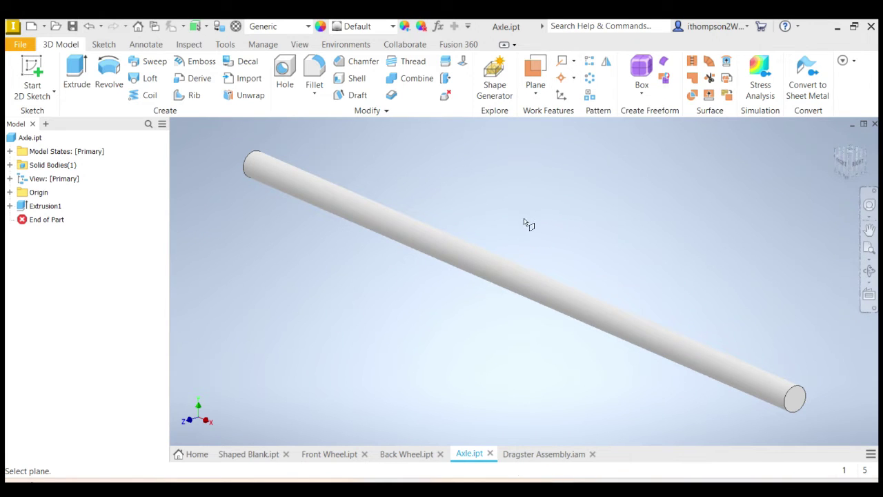
left_click(800, 400)
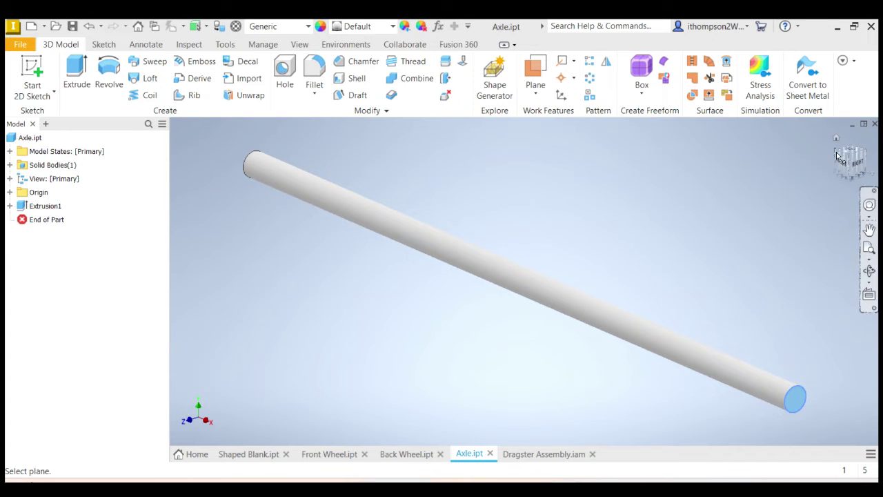
left_click_drag(841, 160, 852, 164)
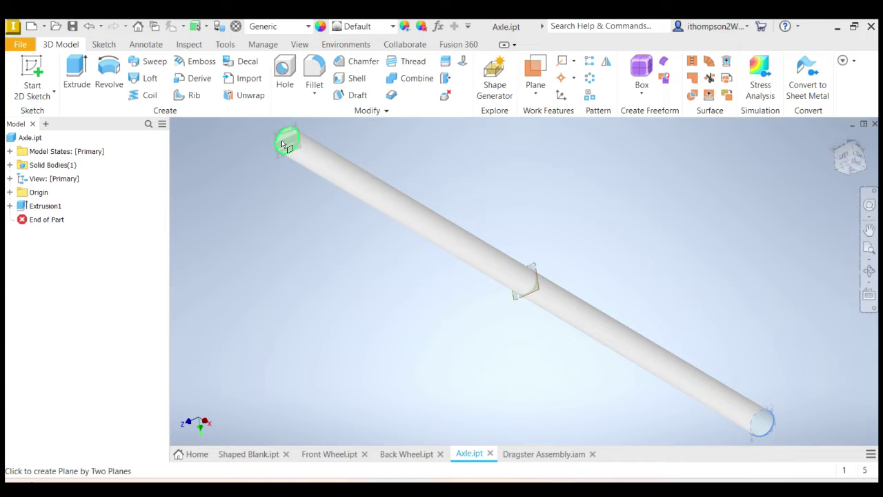
left_click(288, 143)
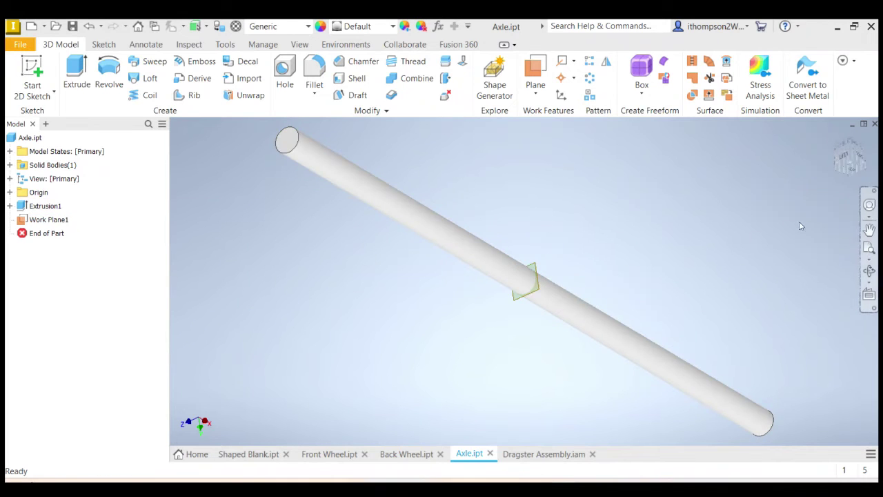
left_click(834, 137)
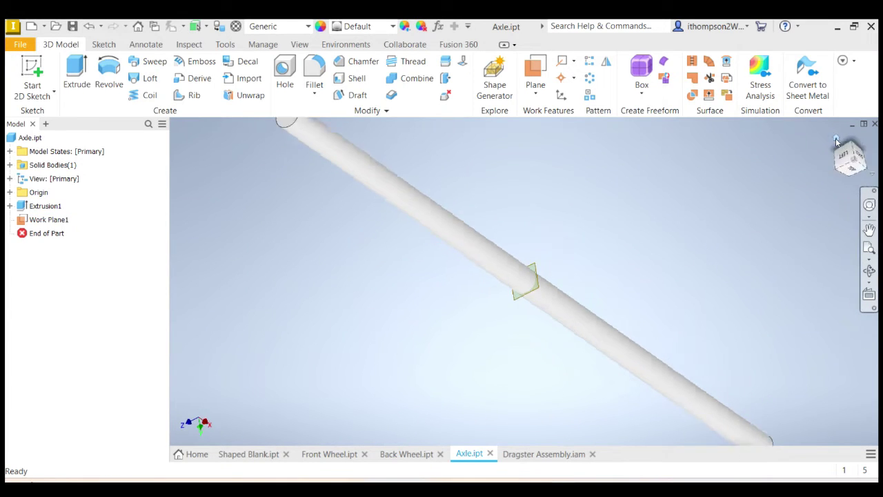
left_click(72, 26)
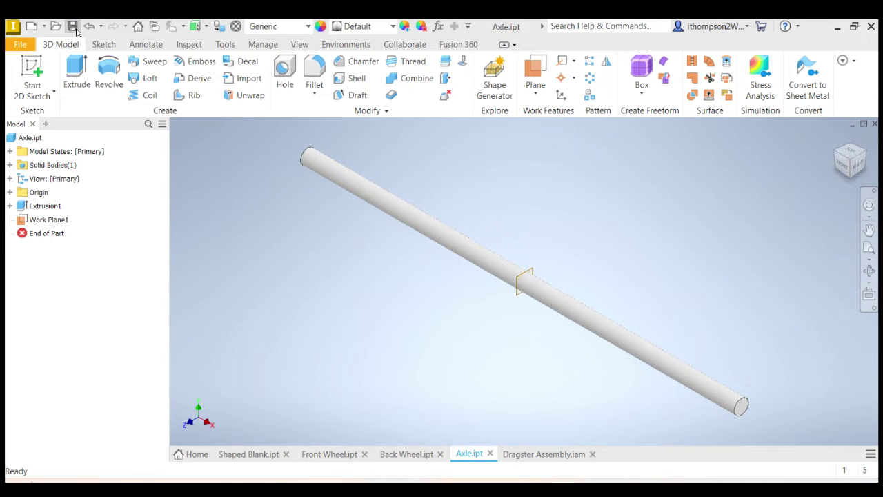
Return to Dragster Assembly and expand both axle entries to reveal their work planes.
left_click(553, 455)
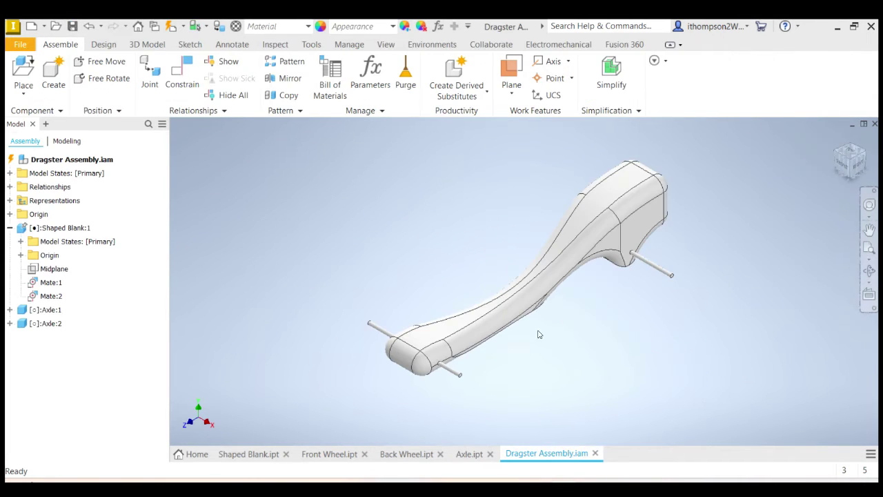
left_click(10, 310)
left_click(56, 350)
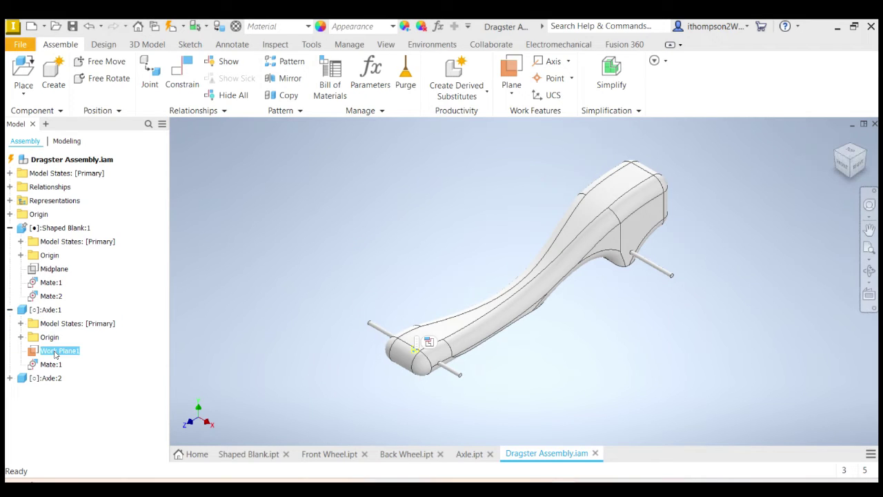
left_click(10, 378)
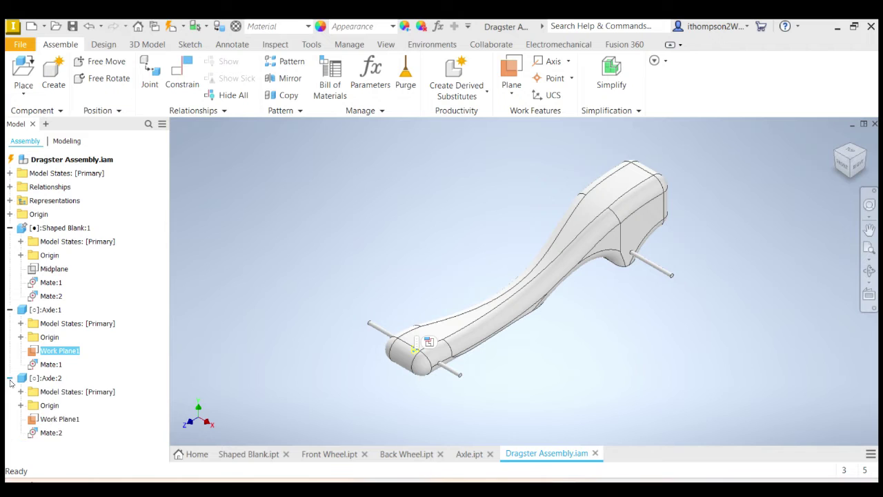
Locate the rear axle's work plane in the model and test the axle's free movement.
left_click(55, 421)
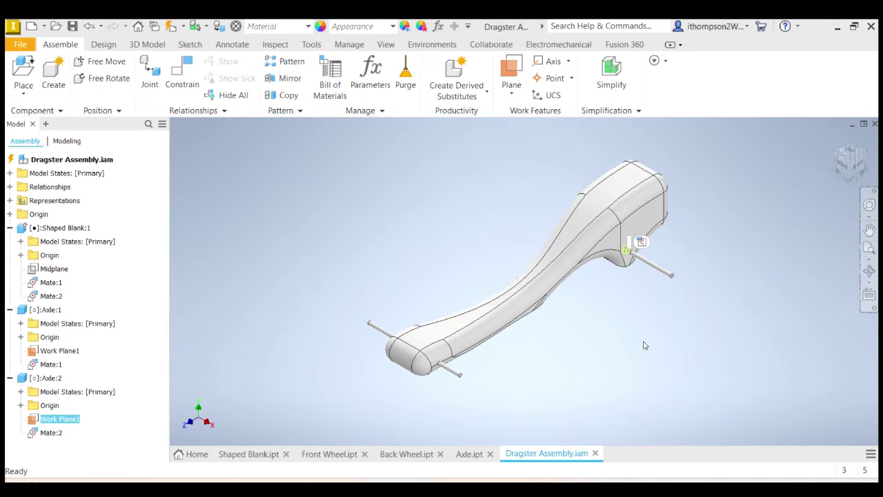
left_click(661, 275)
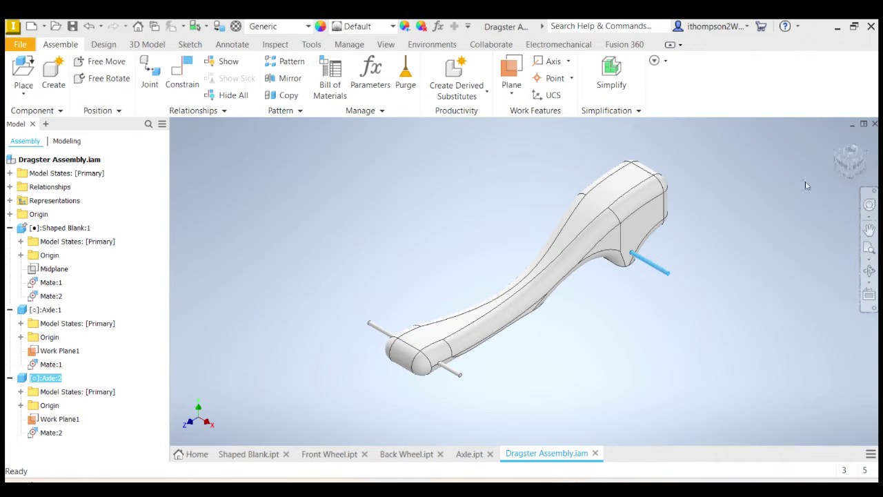
left_click(319, 193)
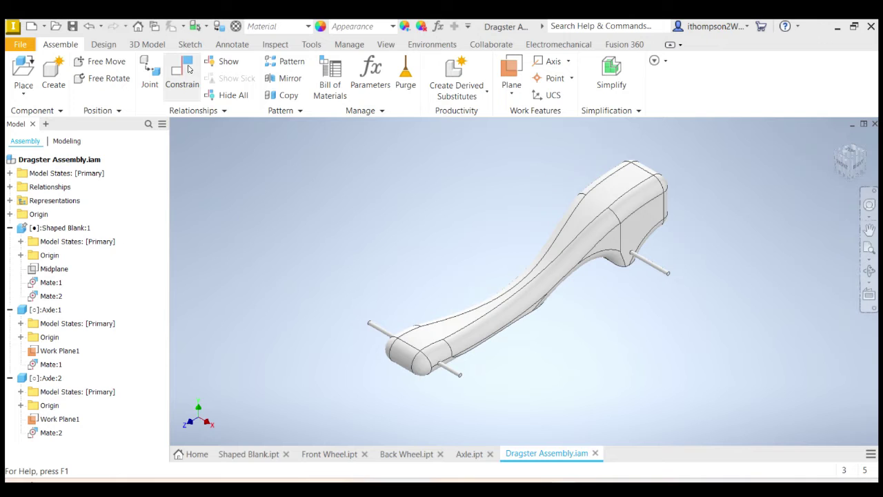
Try to mate the front axle's Work Plane1 to the shaped blank's Midplane with zero offset.
left_click(184, 69)
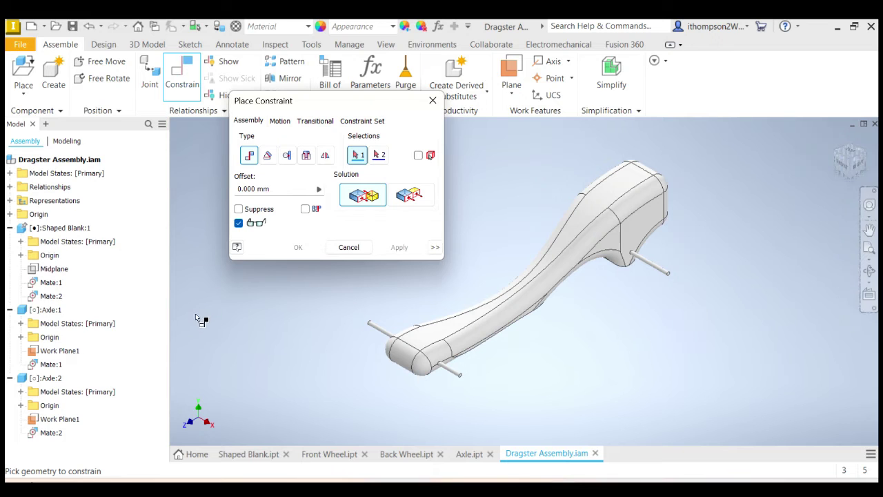
left_click(52, 272)
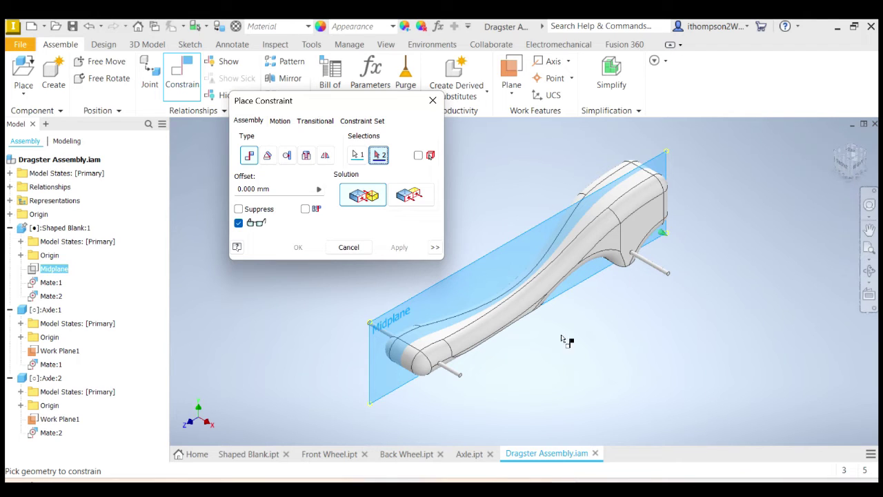
left_click(50, 352)
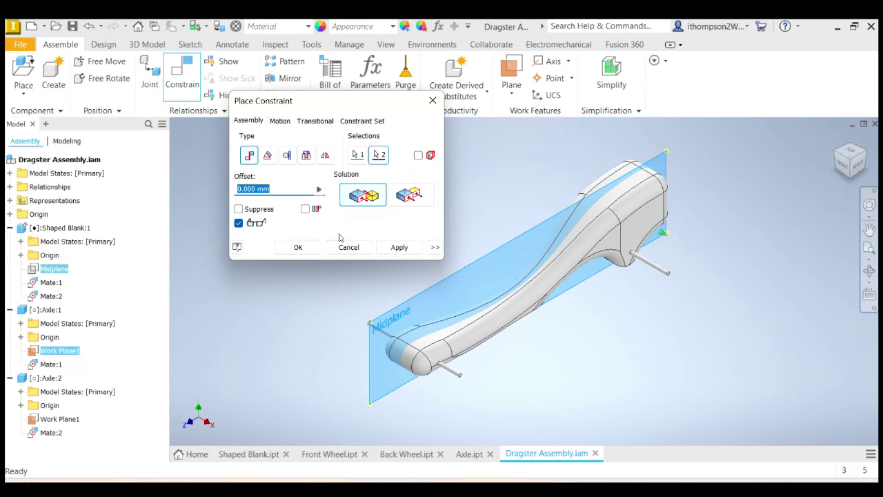
left_click(398, 247)
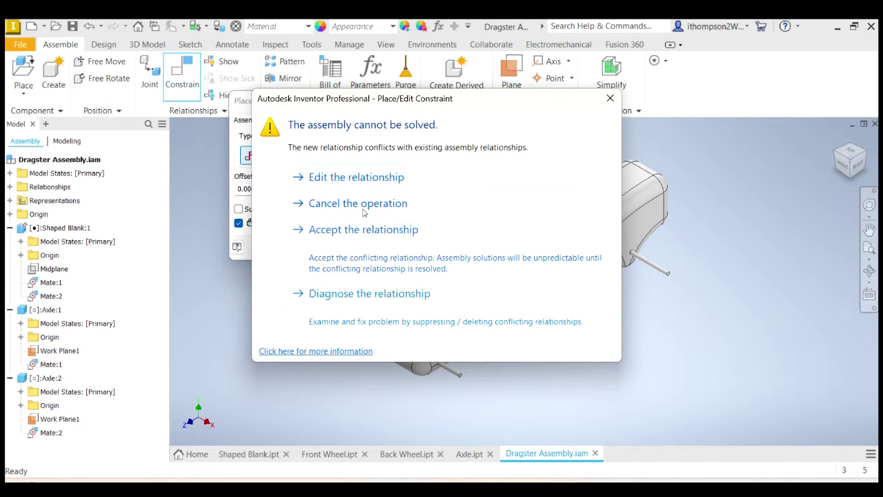
left_click(610, 98)
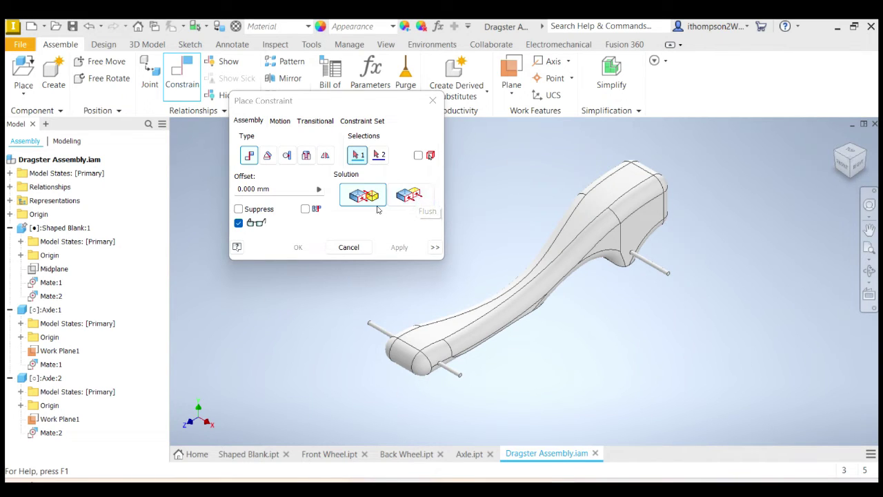
left_click(417, 199)
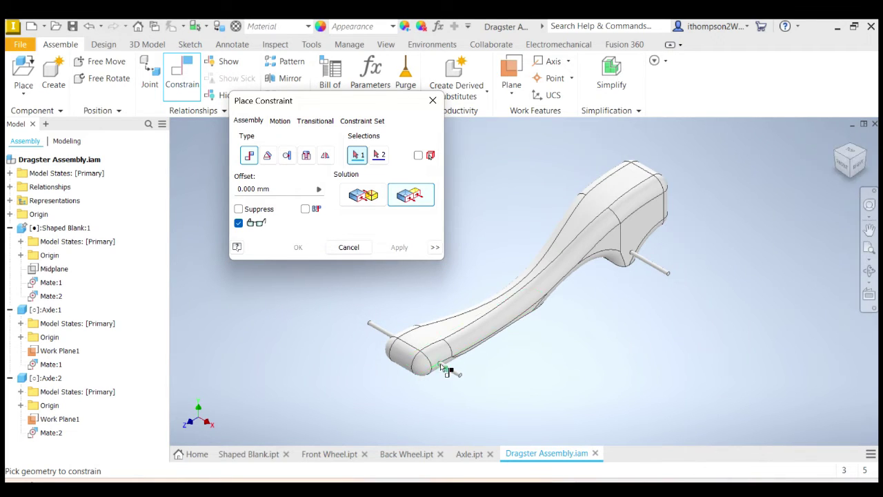
left_click(346, 248)
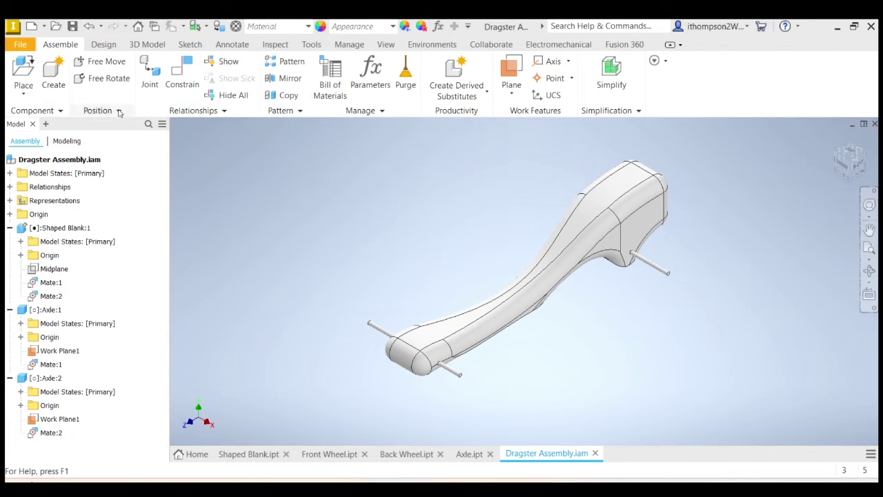
Constrain the front axle's Work Plane1 flush with the shaped blank's Midplane at 0.000 mm offset.
left_click(178, 75)
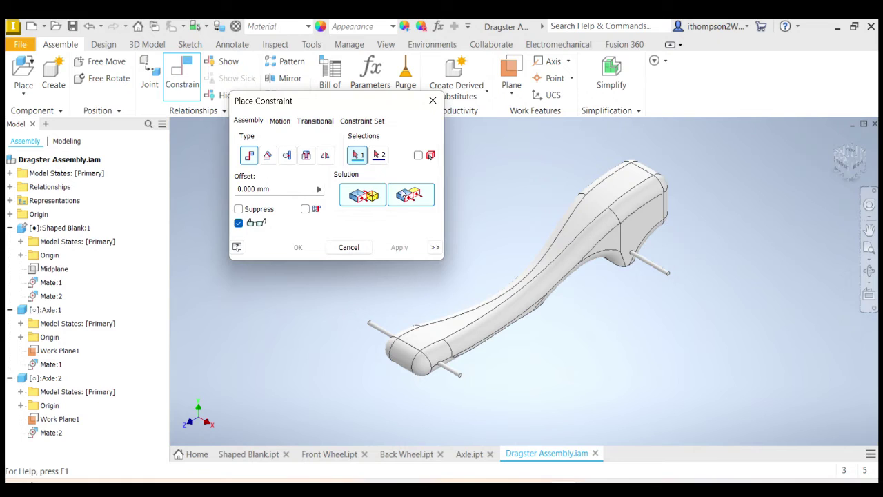
left_click(409, 196)
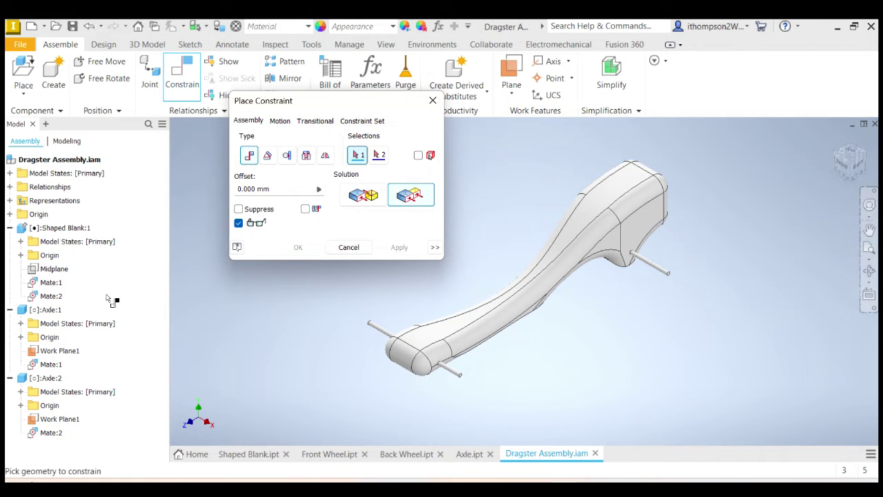
left_click(55, 270)
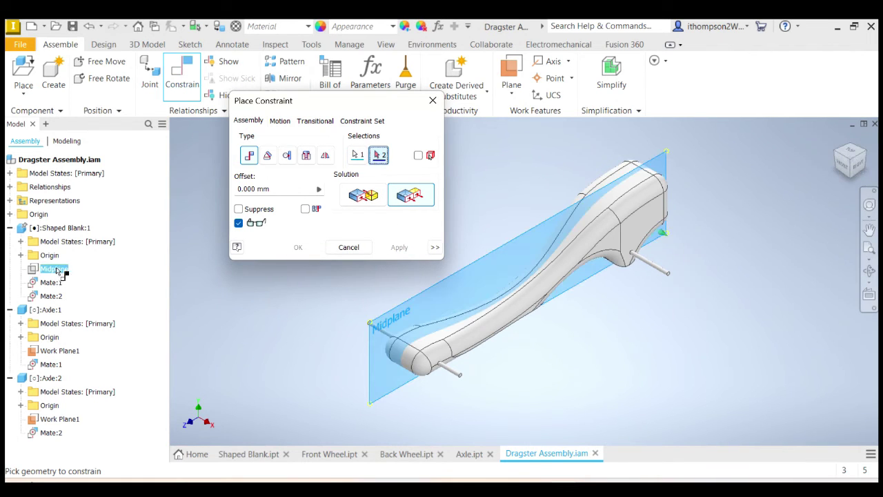
left_click(58, 352)
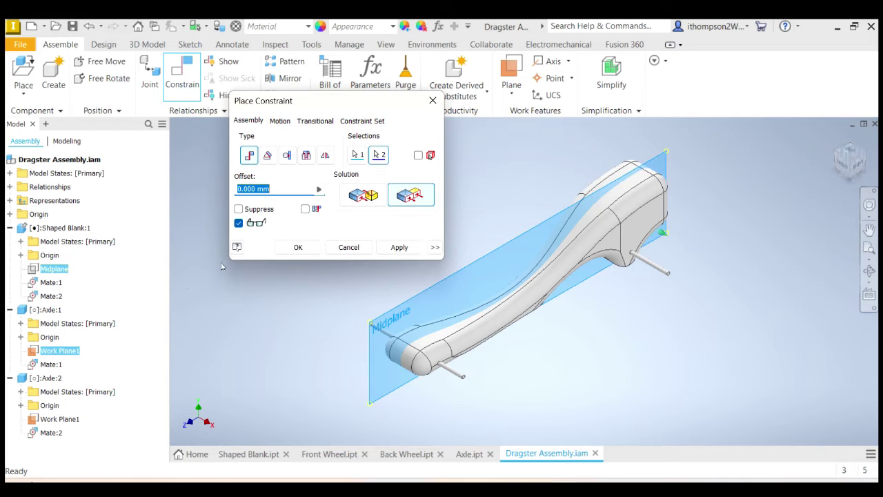
left_click(399, 247)
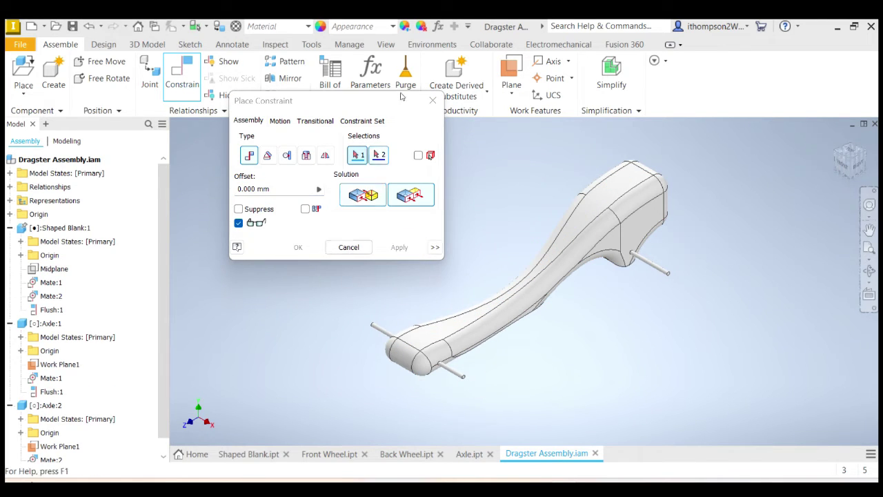
left_click(433, 100)
View the racer from above and test whether the front axle can still slide.
left_click_drag(856, 153, 850, 172)
left_click(382, 345)
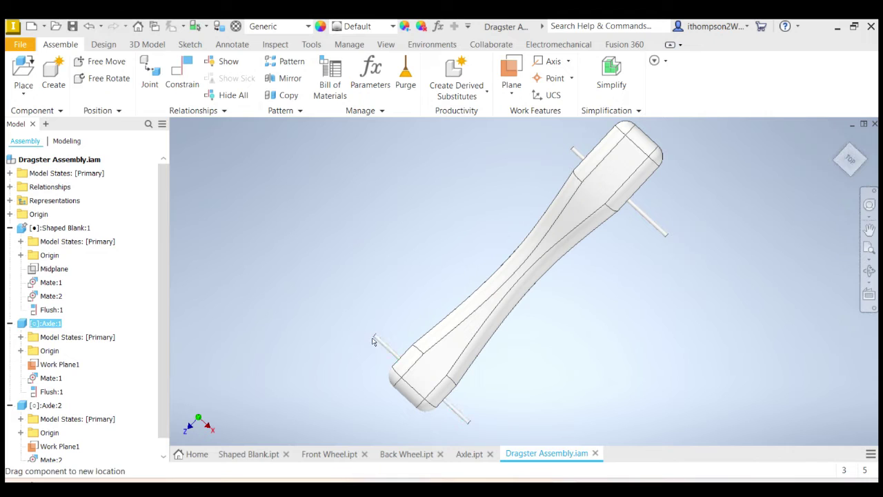
left_click(389, 341)
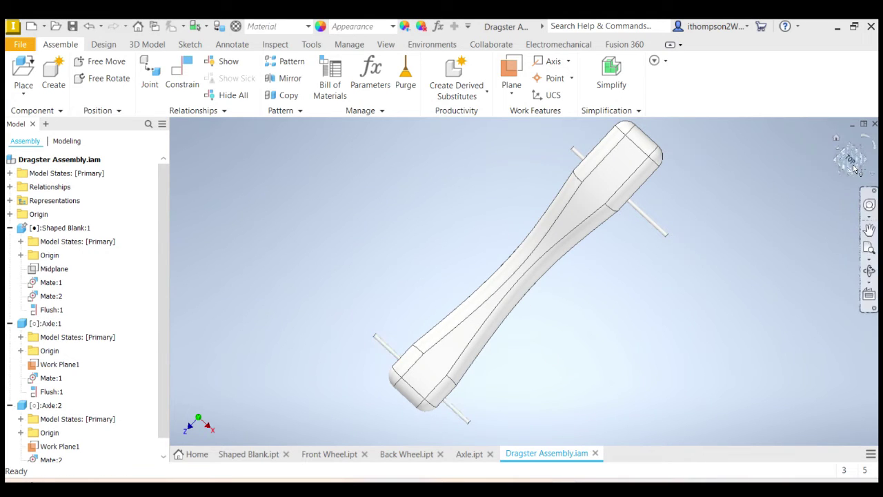
Constrain the rear axle's Work Plane1 flush with the shaped blank's Midplane at 0.000 mm offset and test the axle's movement.
middle_click_drag(524, 281, 525, 281, "shift")
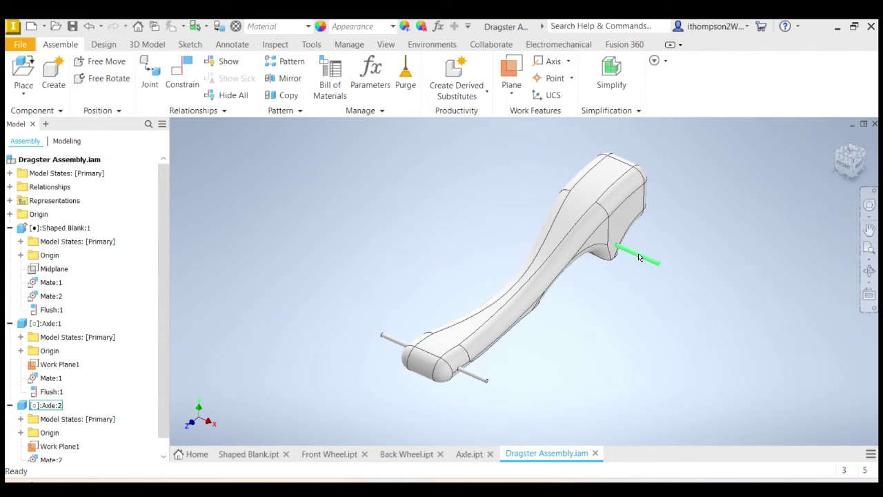
left_click(182, 76)
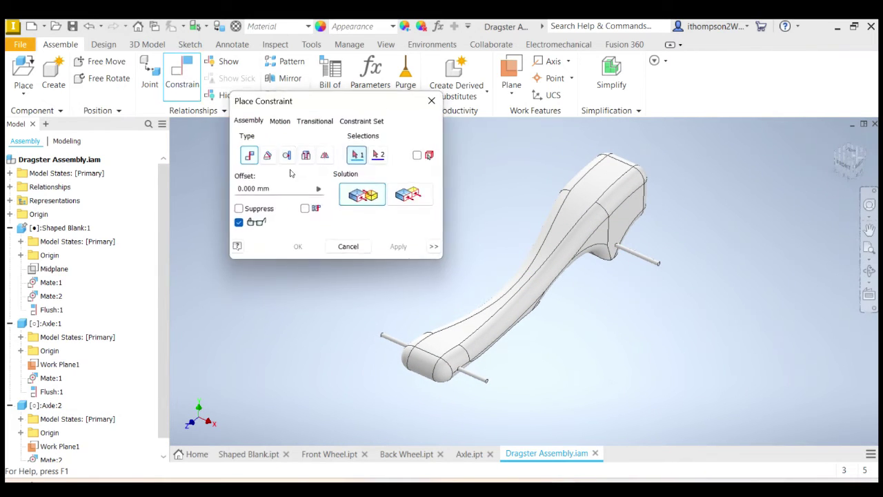
left_click(48, 271)
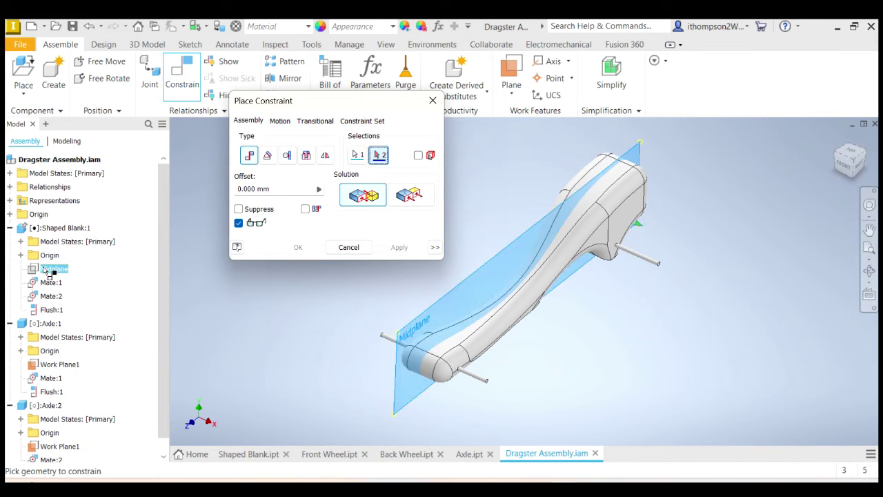
left_click(55, 447)
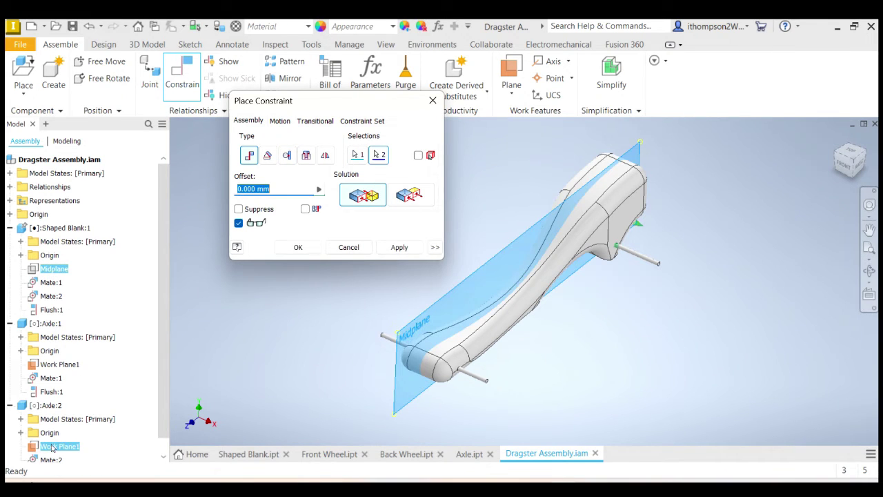
left_click(412, 195)
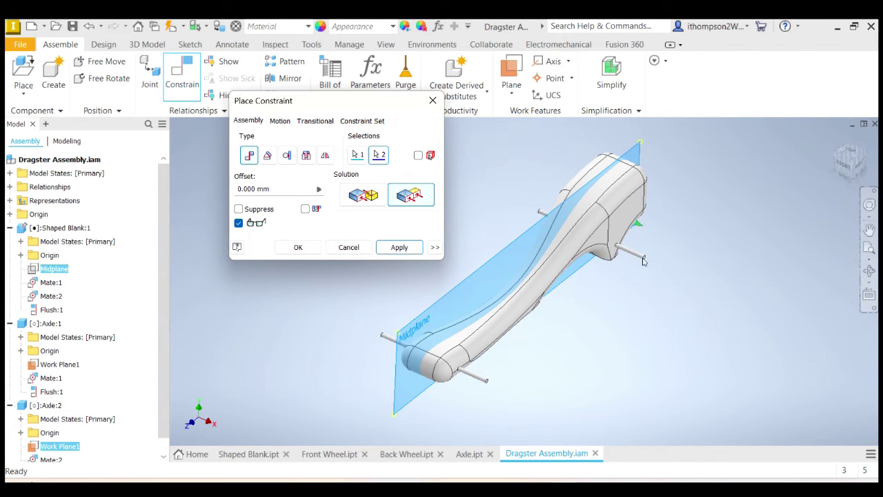
left_click(299, 248)
left_click(640, 259)
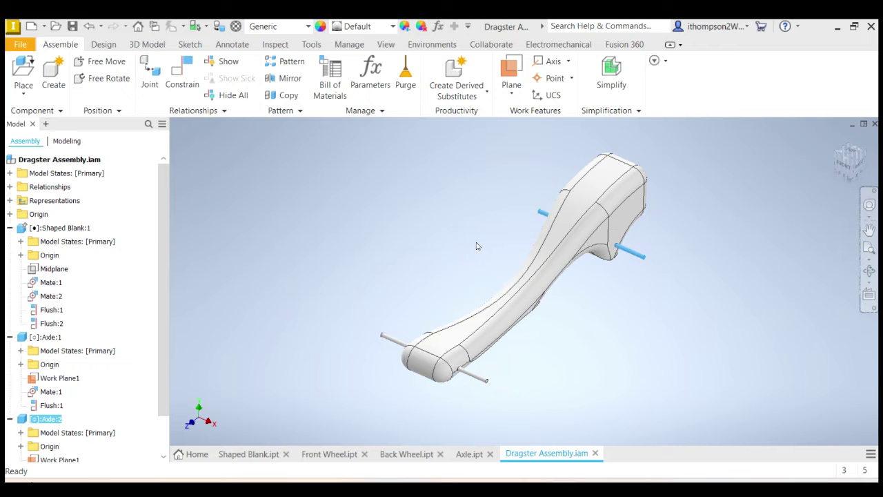
Insert Front Wheel.ipt and place the first wheel beside one end of the front axle.
left_click(23, 69)
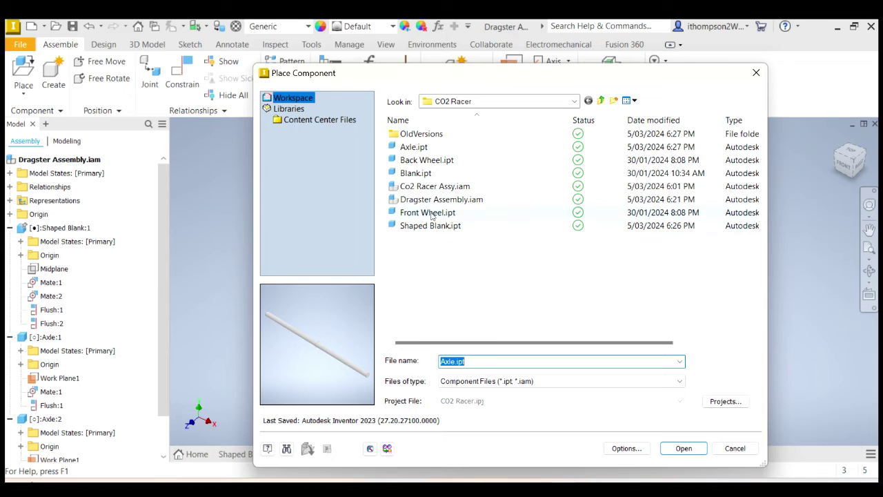
left_click(432, 214)
left_click(685, 452)
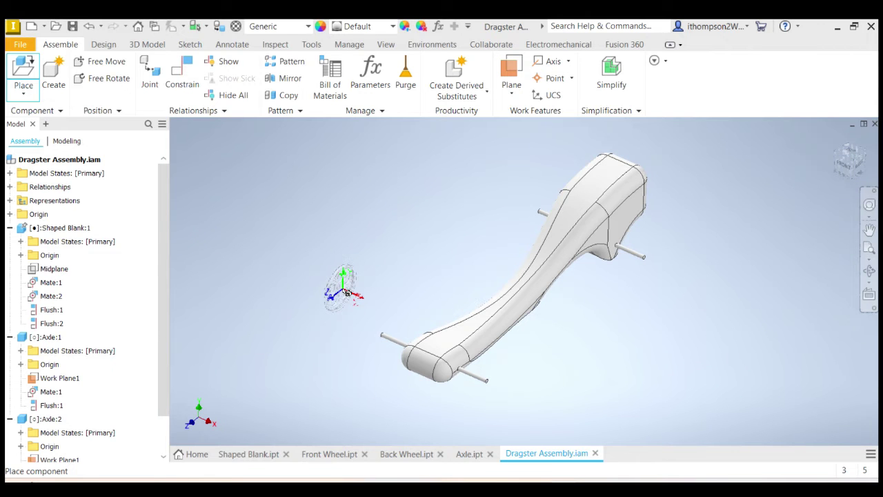
scroll(347, 294, "up", 5)
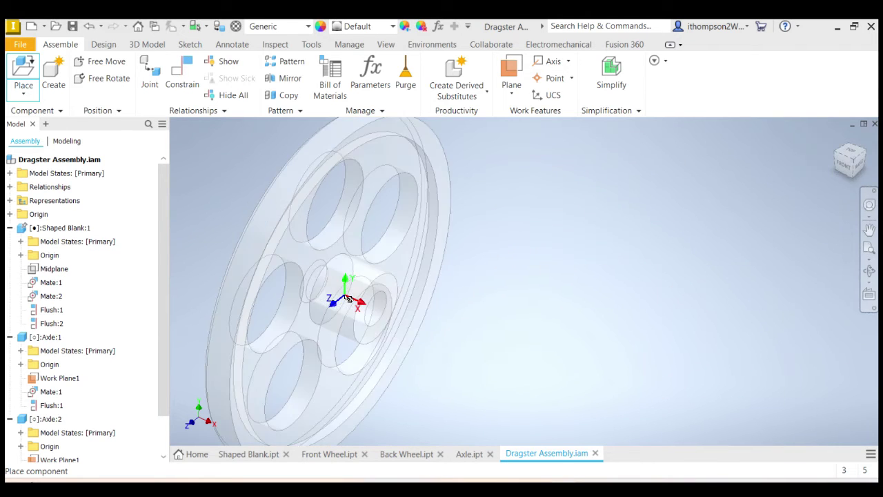
scroll(375, 310, "down", 5)
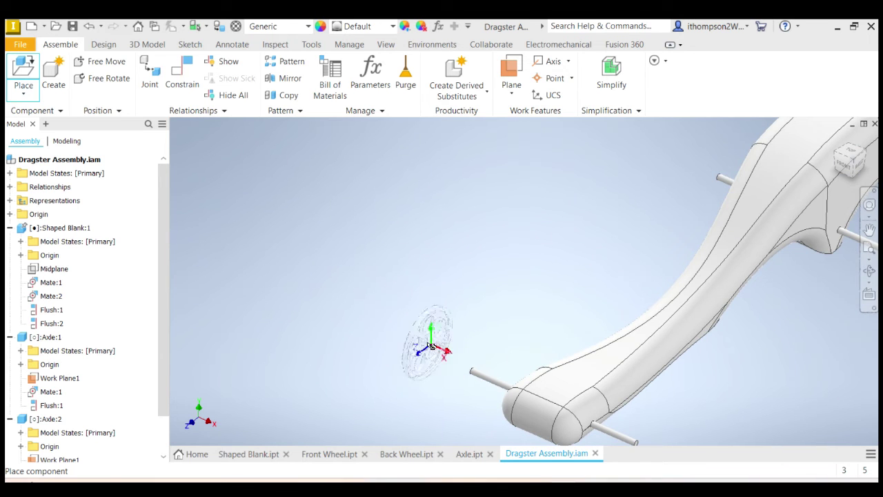
scroll(420, 342, "down", 3)
scroll(421, 352, "up", 5)
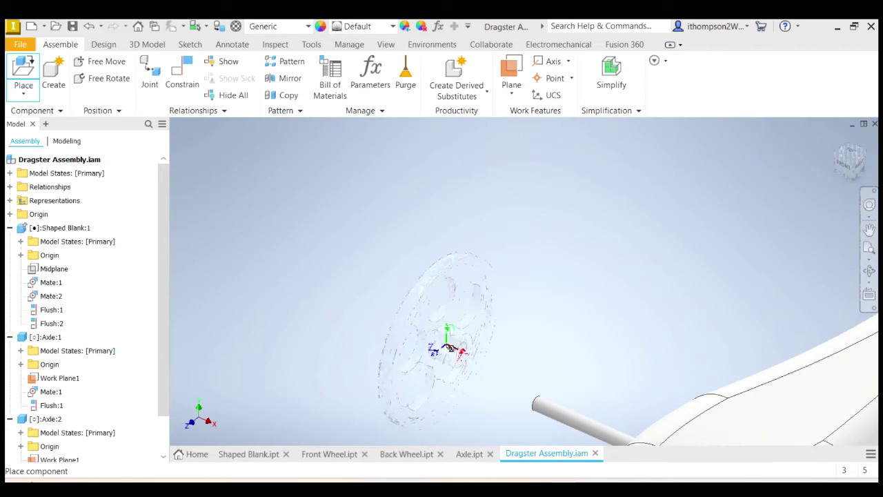
left_click(446, 352)
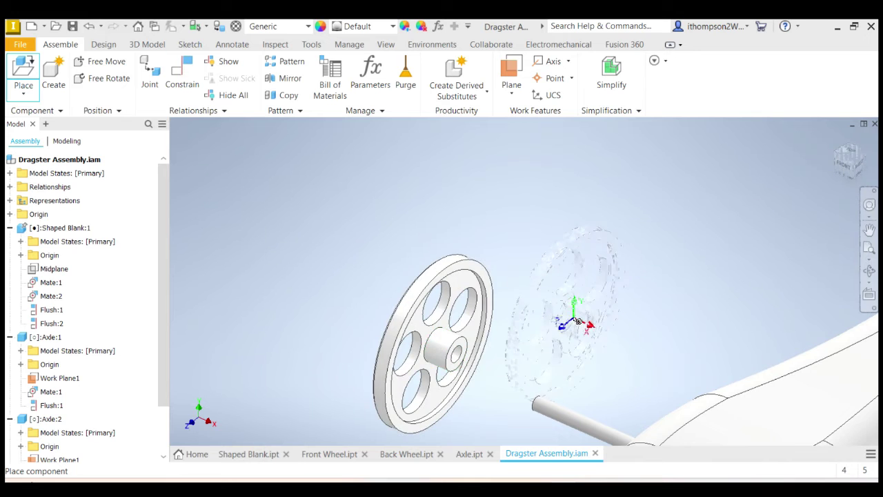
Rotate the second front wheel 90° about Y twice and place it beside the free end of the front axle.
scroll(515, 317, "up", 2)
scroll(514, 318, "down", 3)
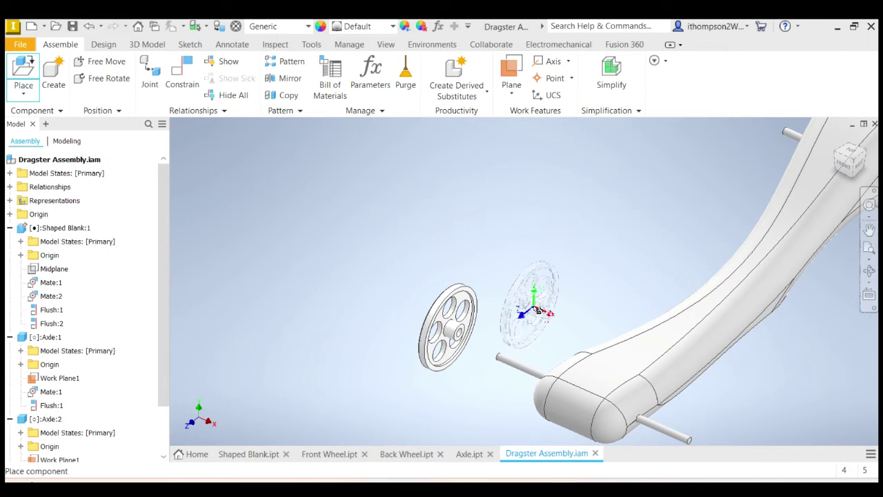
scroll(525, 307, "down", 2)
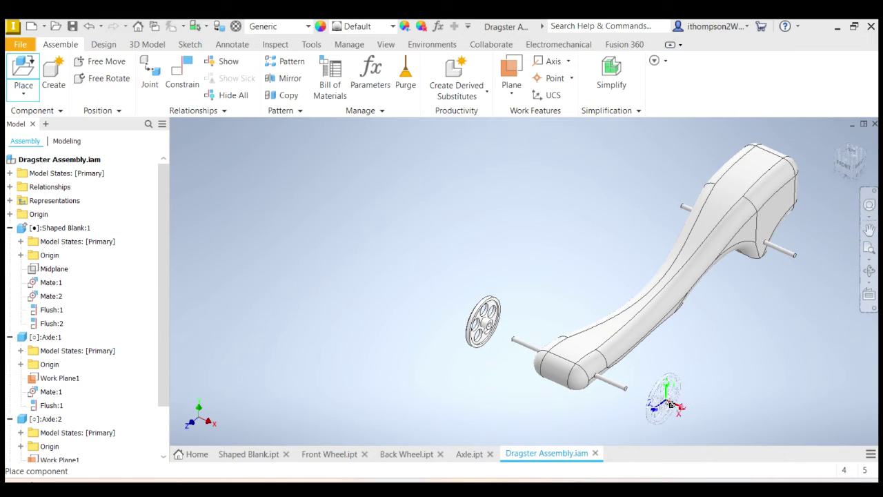
right_click(668, 407)
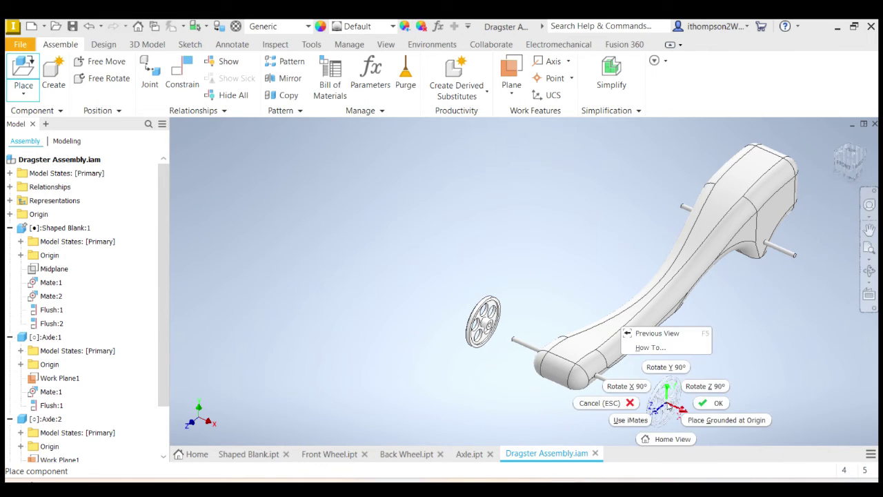
left_click(674, 370)
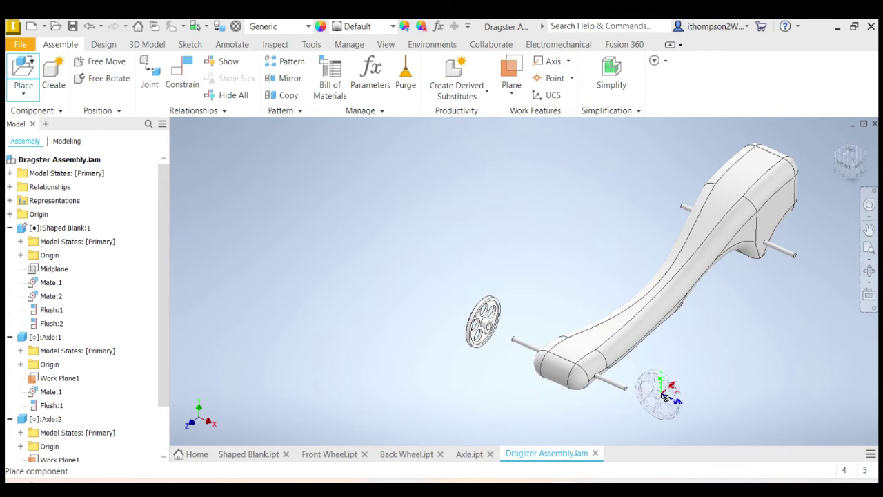
right_click(668, 398)
left_click(665, 365)
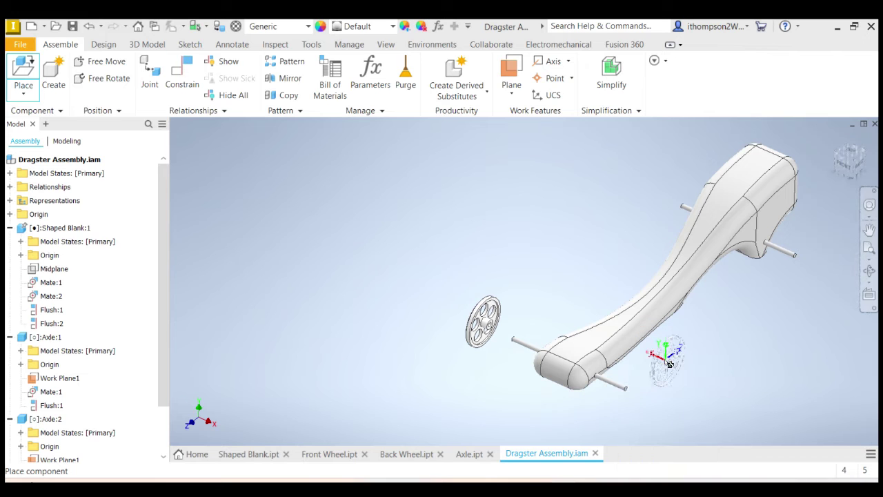
scroll(642, 382, "up", 2)
scroll(621, 369, "down", 6)
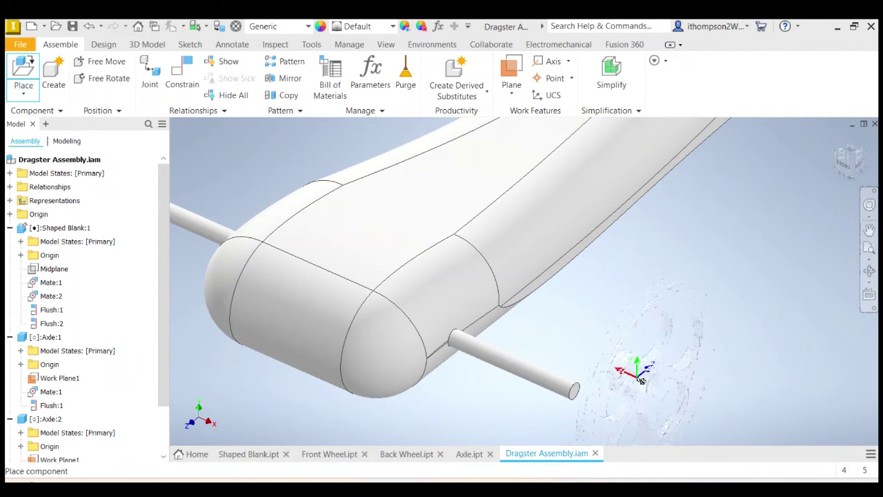
scroll(641, 380, "up", 5)
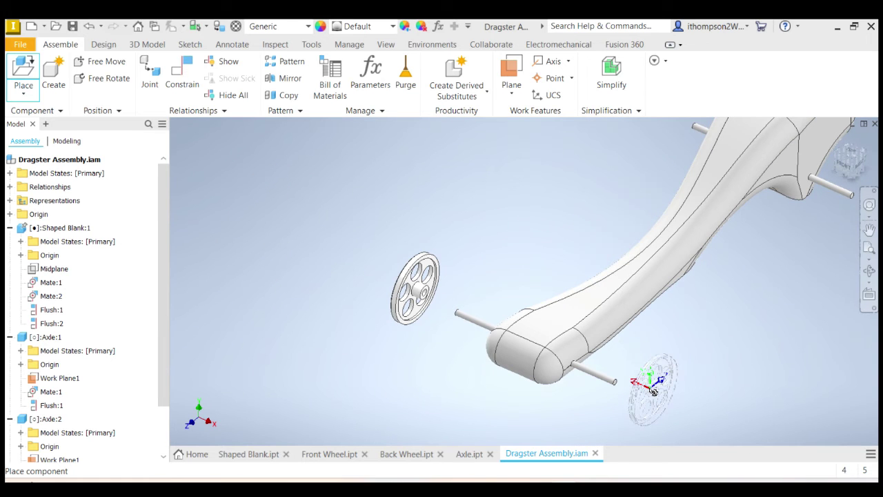
left_click(652, 390)
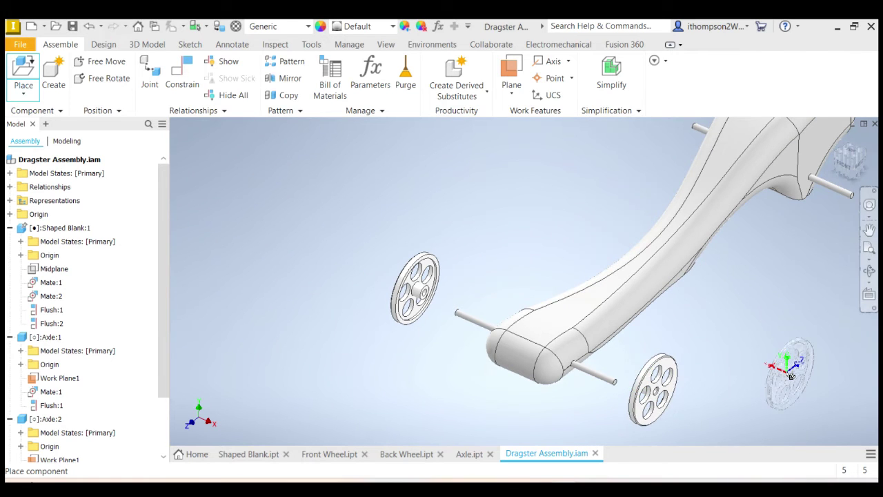
key("Escape")
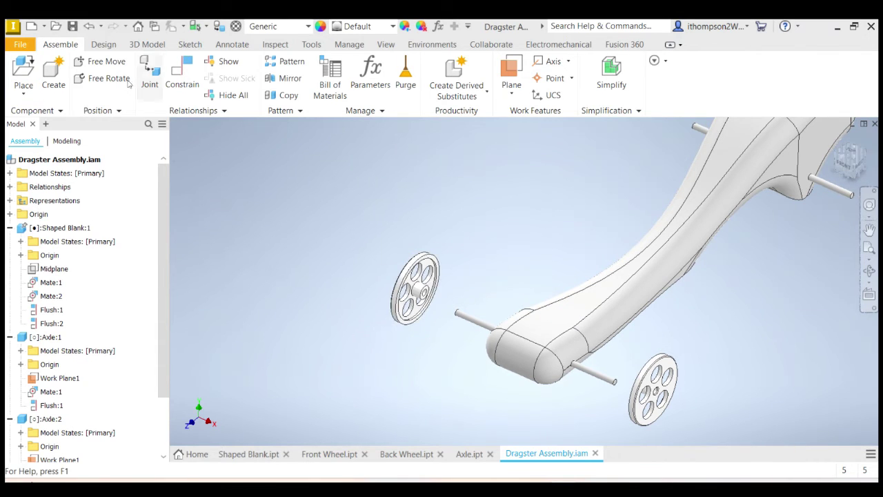
Mate the first front wheel's hub bore axis with the front axle's centreline at 0.000 mm offset.
left_click(185, 72)
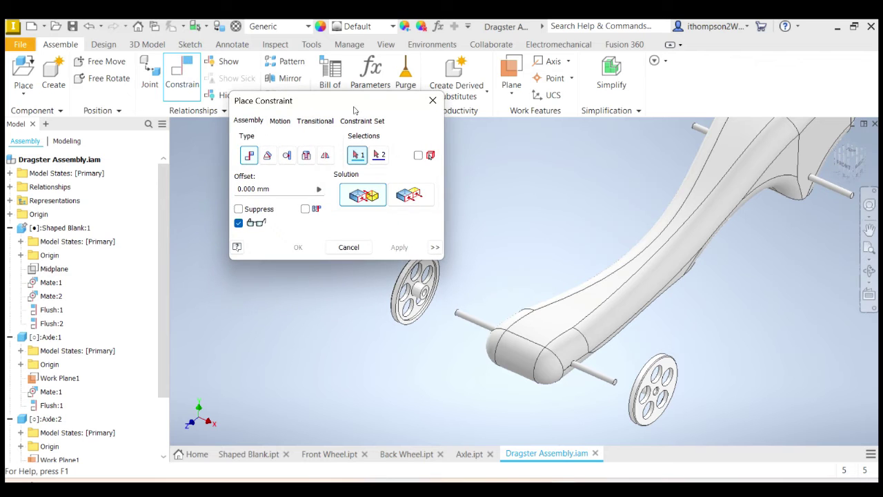
left_click_drag(345, 101, 209, 95)
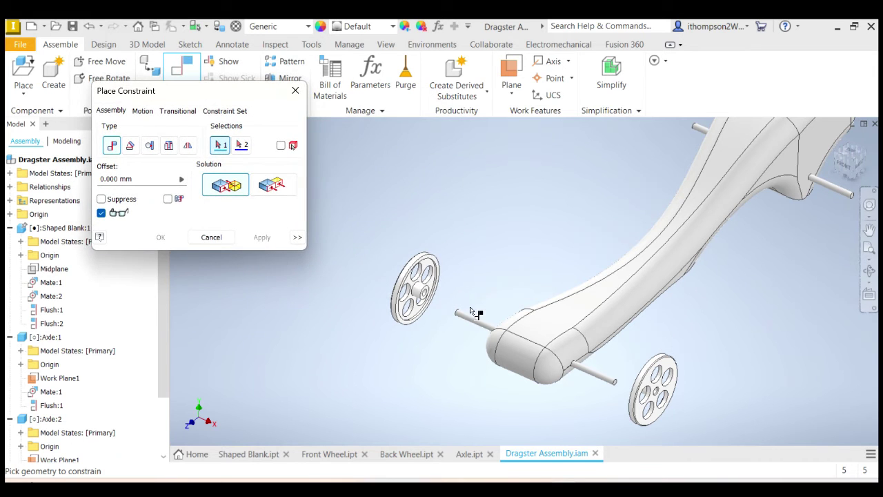
scroll(470, 307, "down", 5)
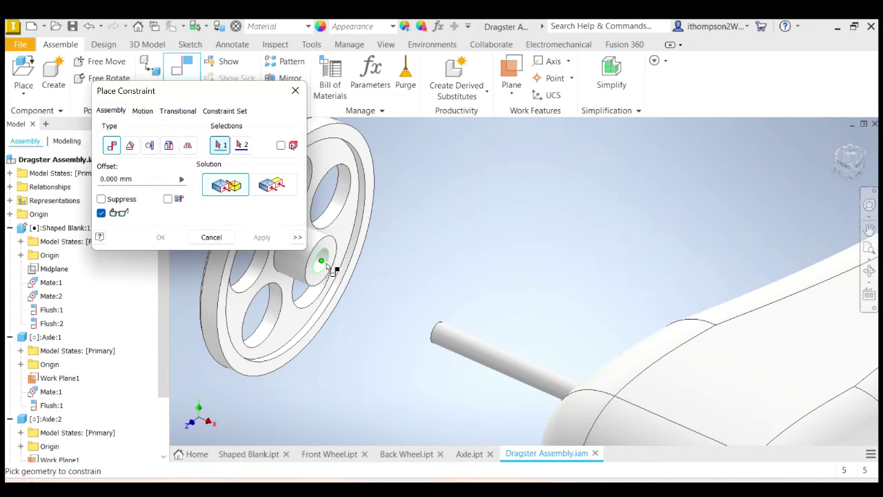
left_click_drag(251, 94, 736, 80)
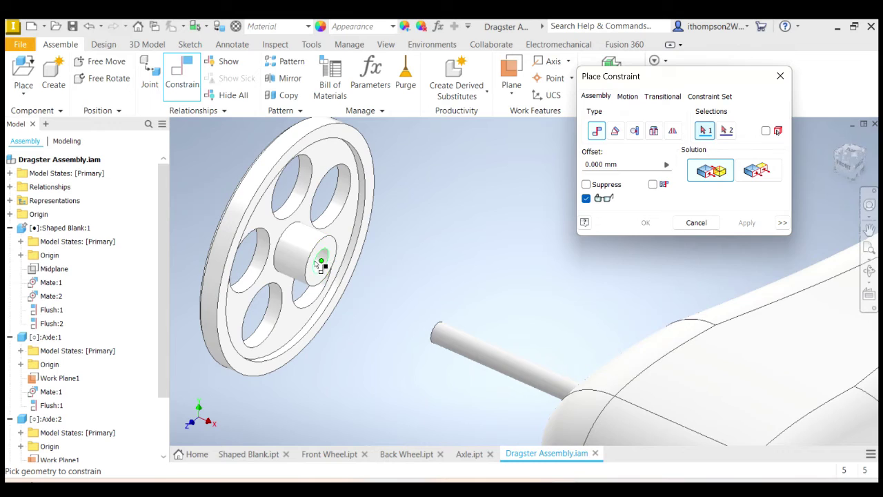
scroll(321, 264, "up", 5)
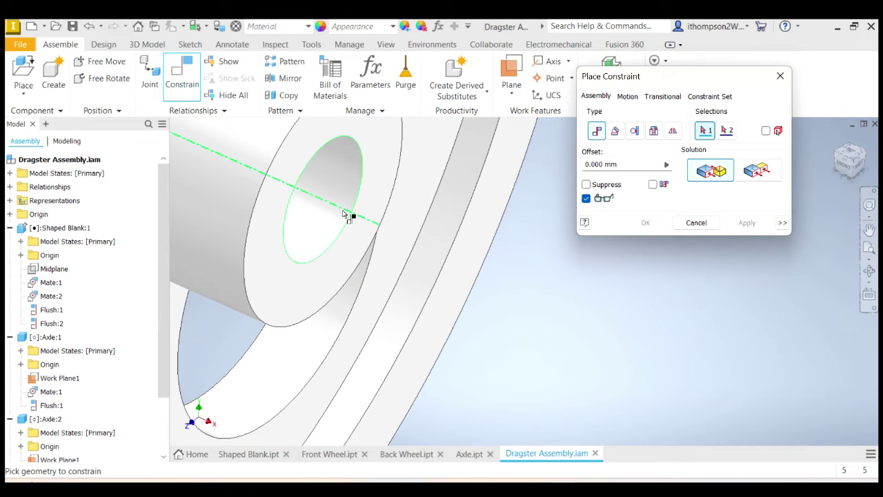
left_click(345, 215)
scroll(348, 214, "down", 8)
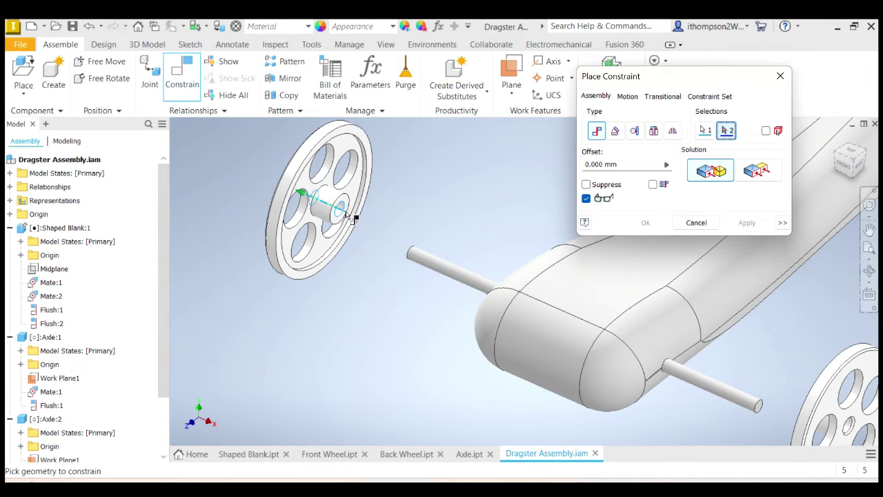
left_click(433, 264)
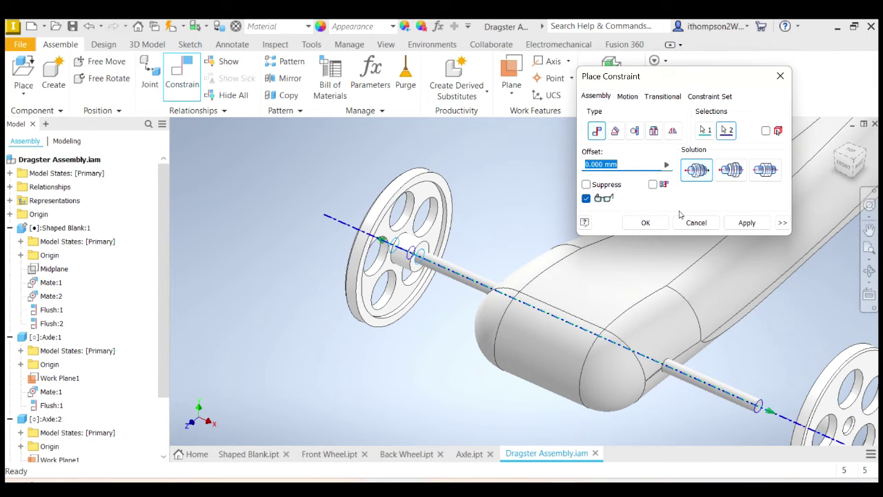
scroll(771, 314, "down", 3)
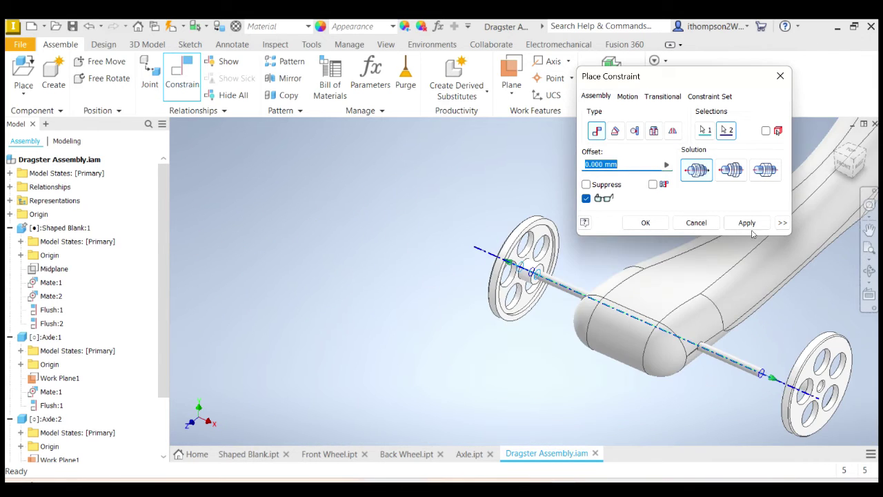
left_click(752, 225)
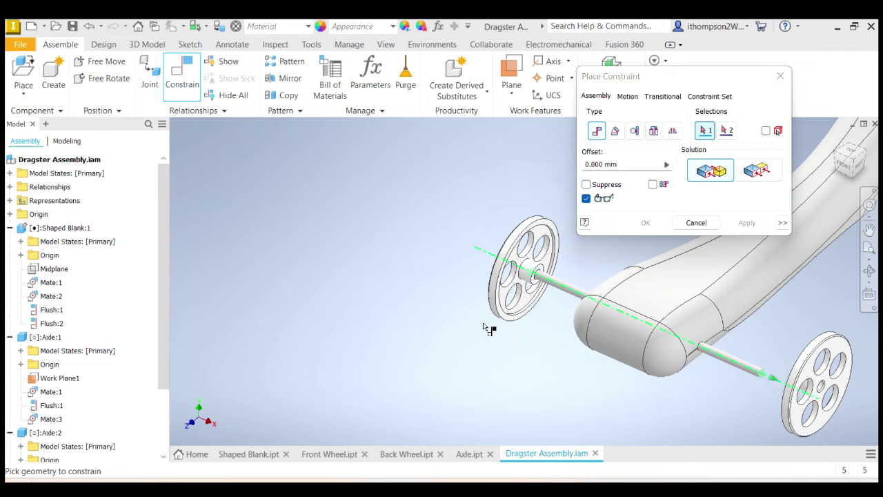
Mate the front axle's centreline with the second front wheel's centre hole axis at 0.000 mm offset.
left_click(742, 361)
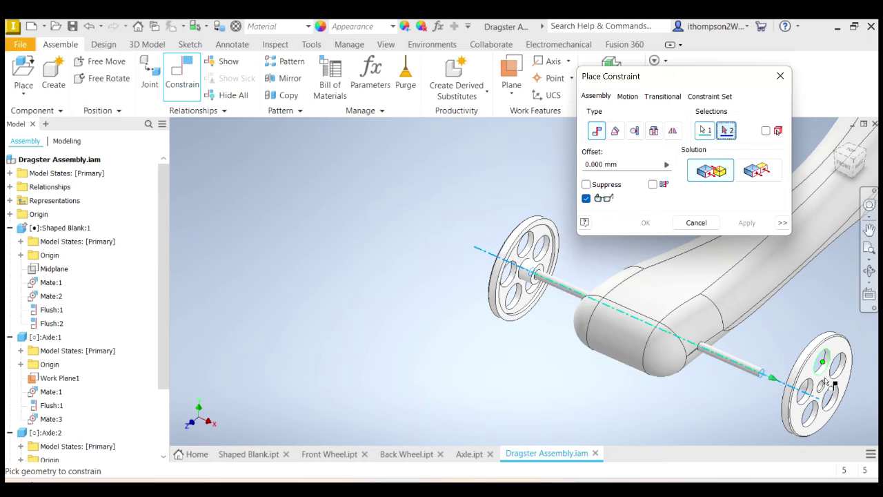
scroll(828, 381, "up", 5)
scroll(824, 417, "down", 2)
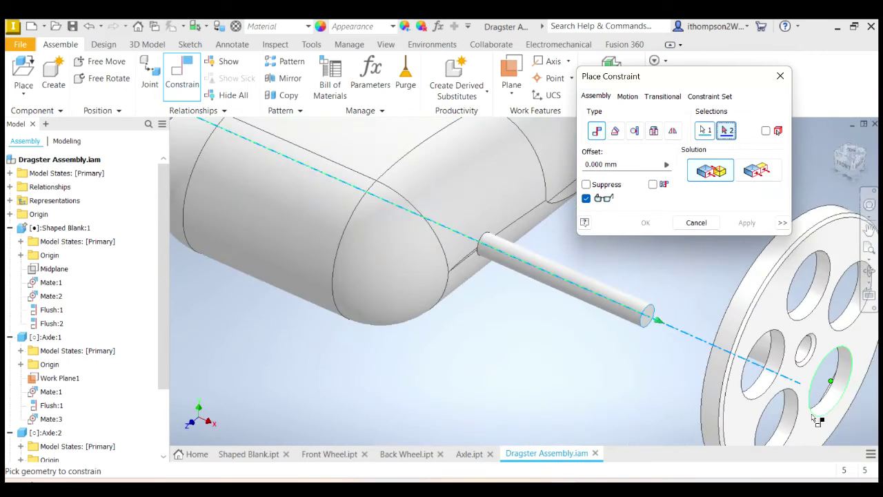
scroll(818, 417, "up", 3)
scroll(804, 256, "down", 2)
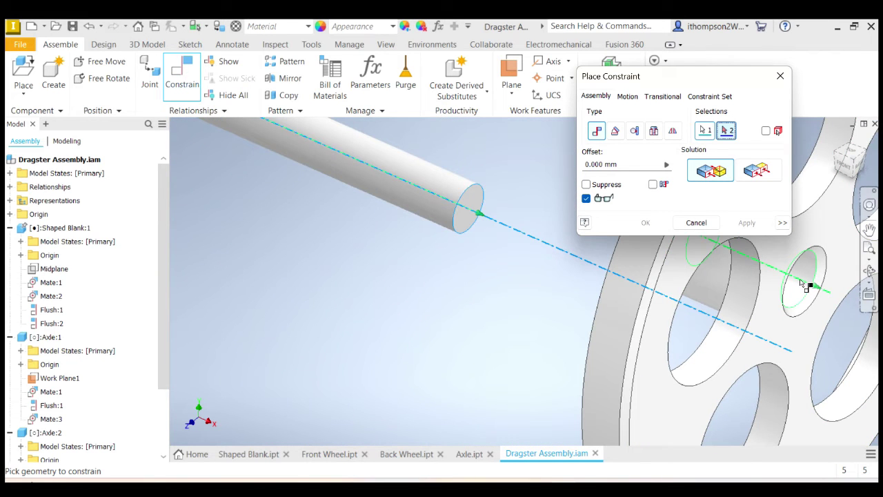
left_click(801, 283)
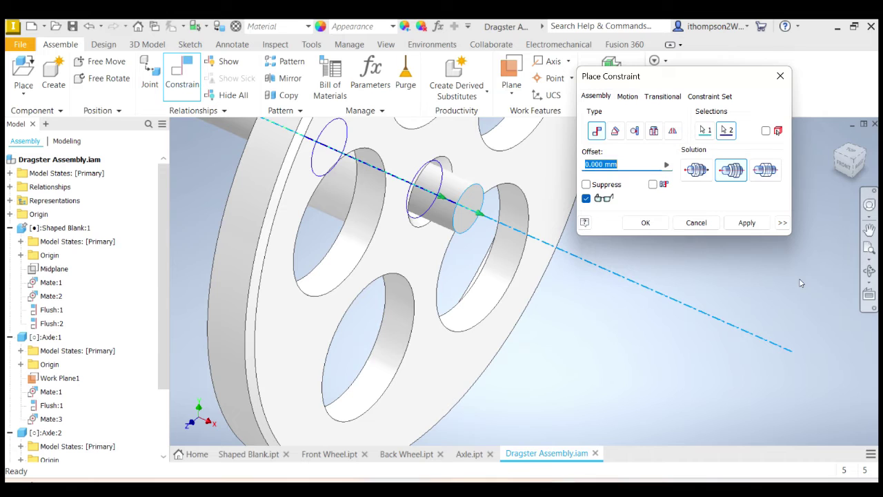
left_click(746, 224)
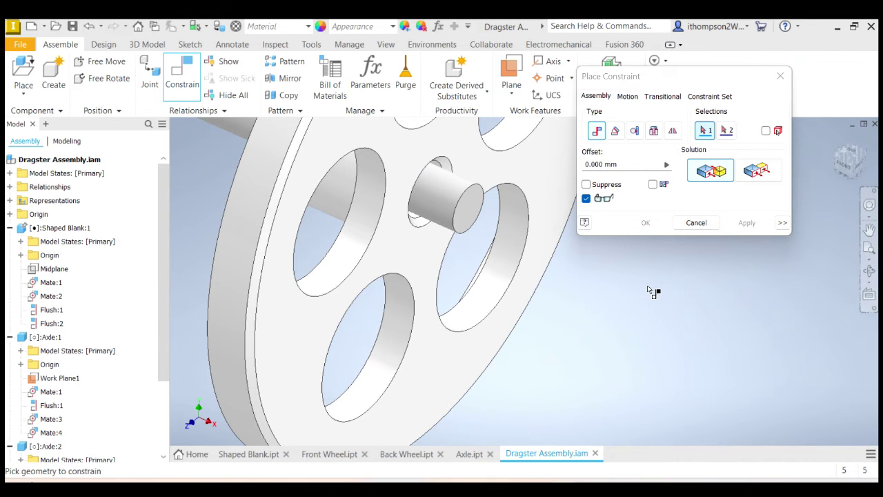
left_click(696, 223)
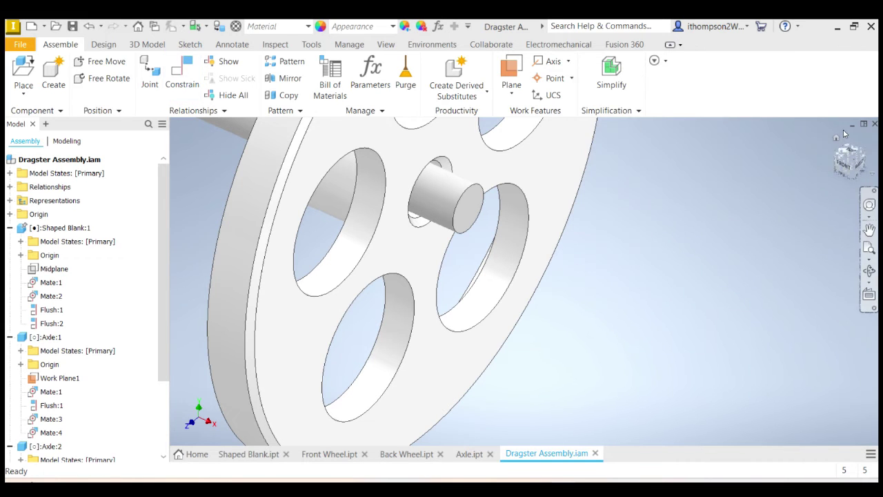
View the whole racer from the home view and test how both front wheels slide and spin on the axle.
left_click(836, 138)
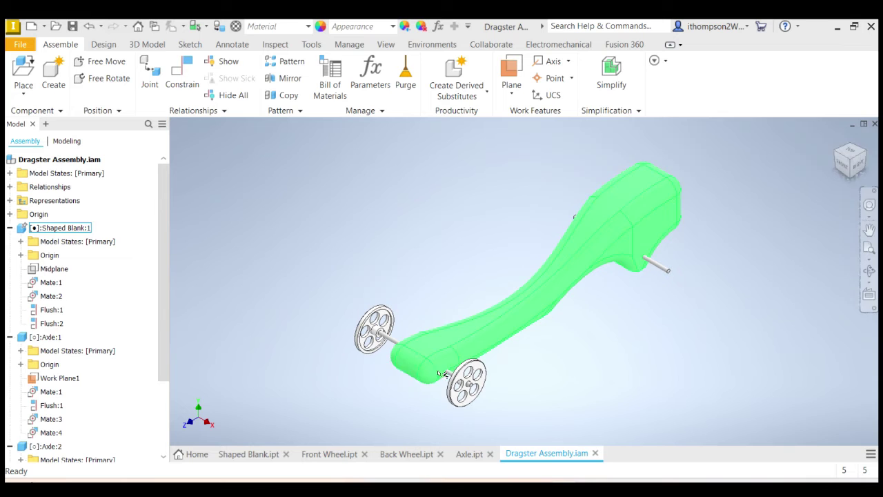
middle_click_drag(525, 282, 457, 338, "shift")
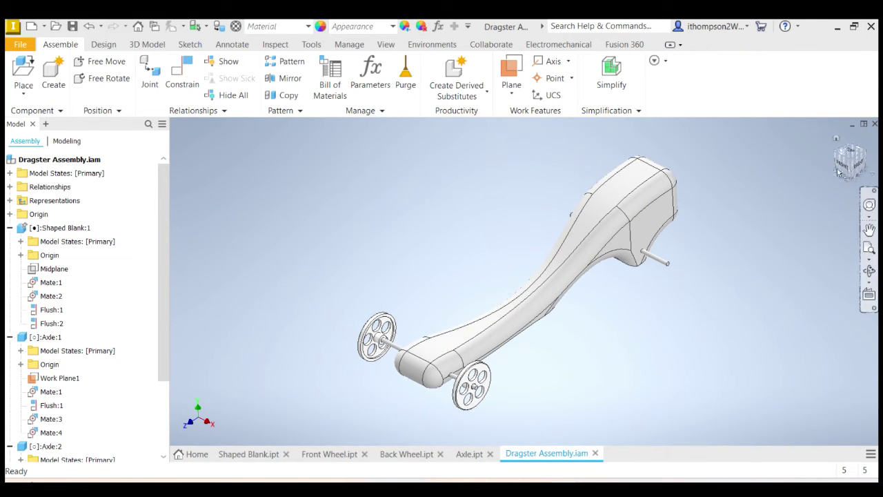
left_click_drag(382, 337, 352, 319)
left_click_drag(410, 347, 379, 358)
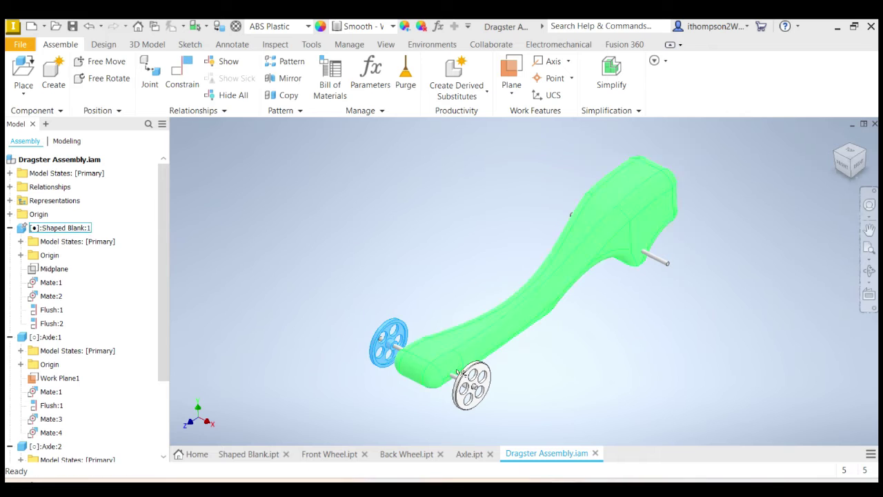
left_click_drag(464, 396, 461, 379)
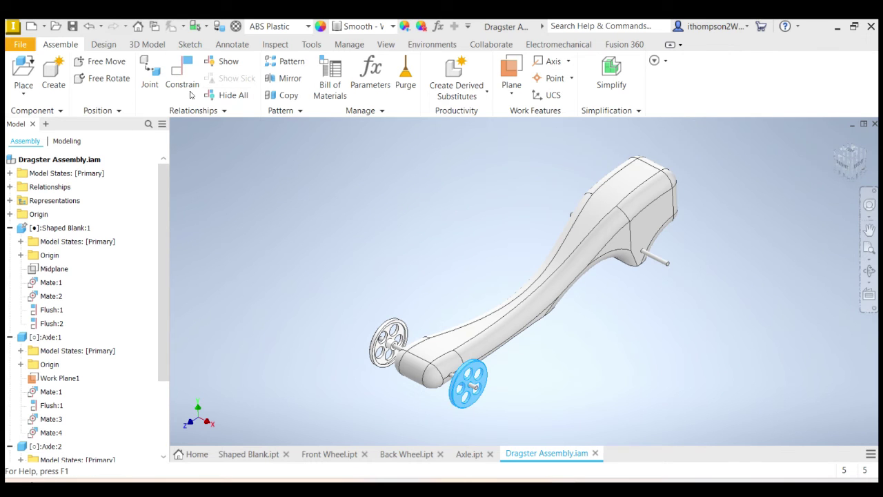
Try to mate the second front wheel's outer face with the axle's end face at 0.000 mm offset.
left_click(182, 78)
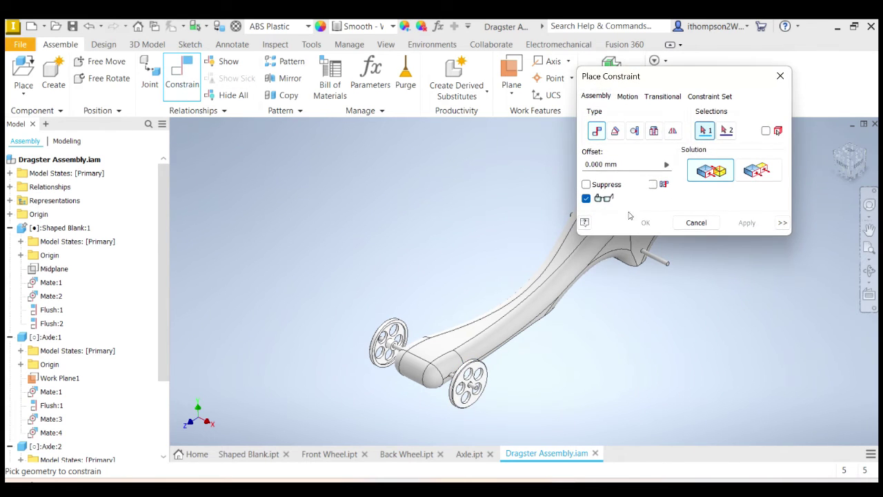
scroll(476, 397, "down", 5)
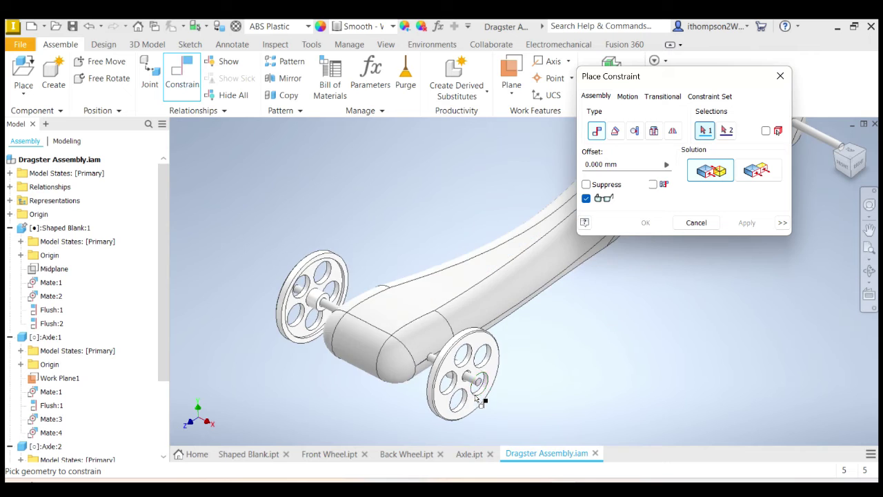
scroll(475, 394, "down", 2)
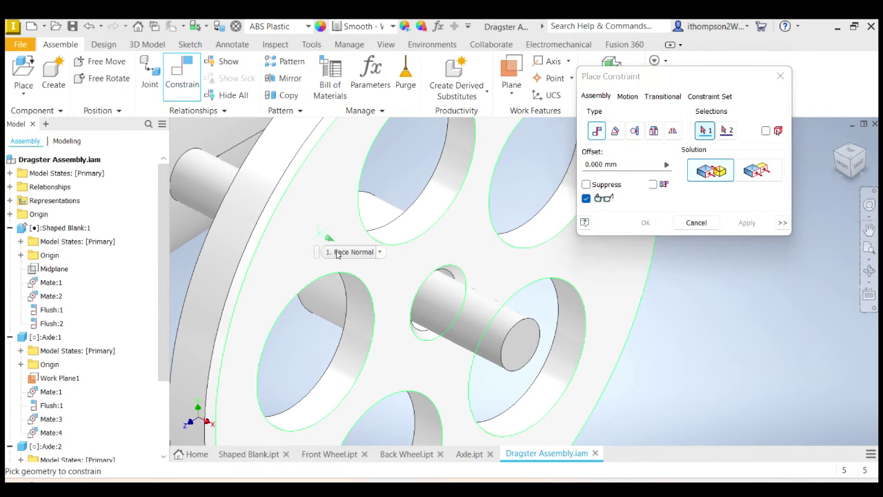
left_click(333, 252)
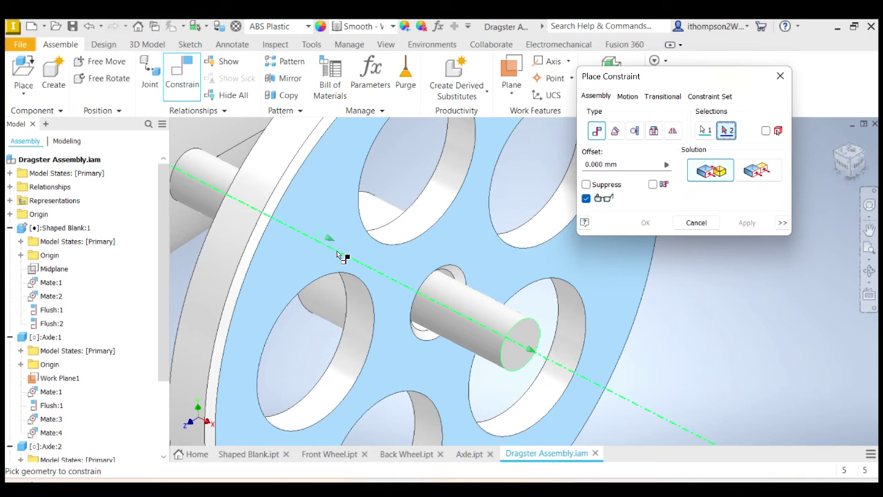
left_click(532, 336)
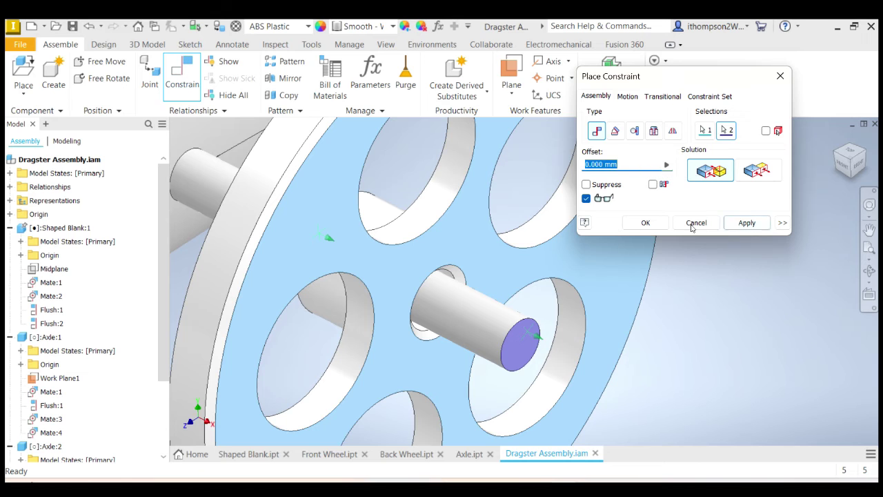
left_click(741, 222)
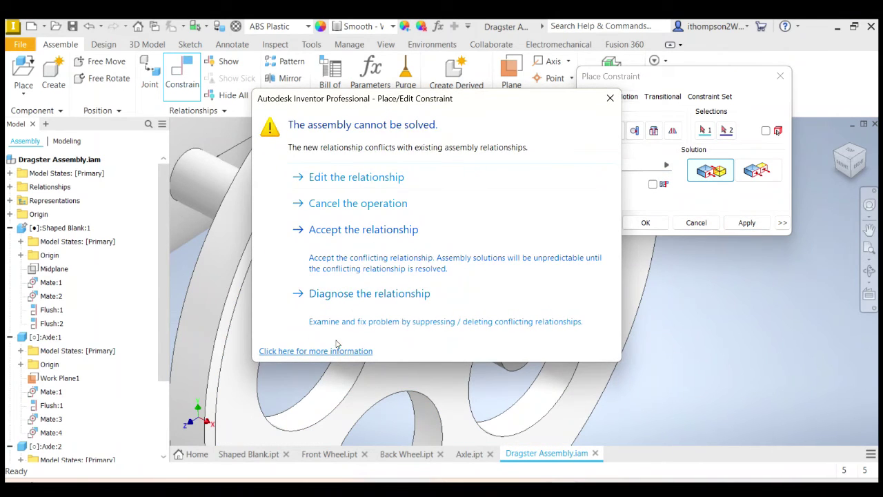
left_click(610, 98)
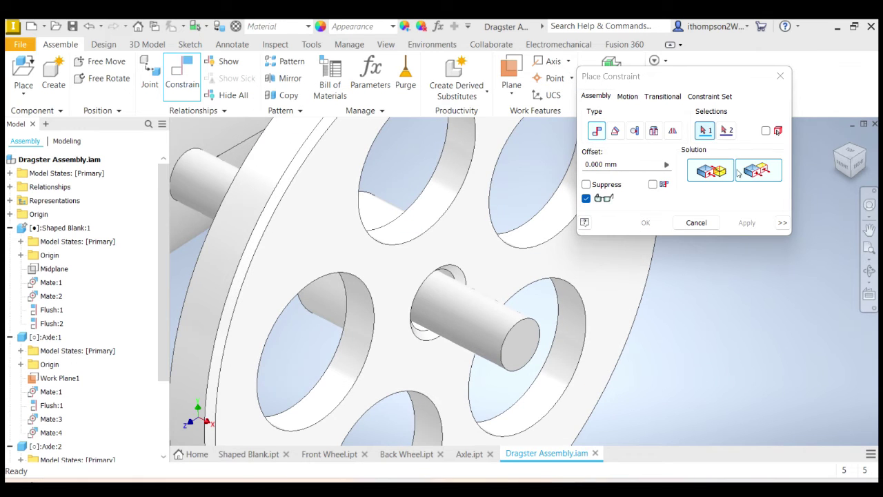
Constrain the second front wheel's outer face flush with the front axle's end face at a 5 mm offset.
left_click(762, 173)
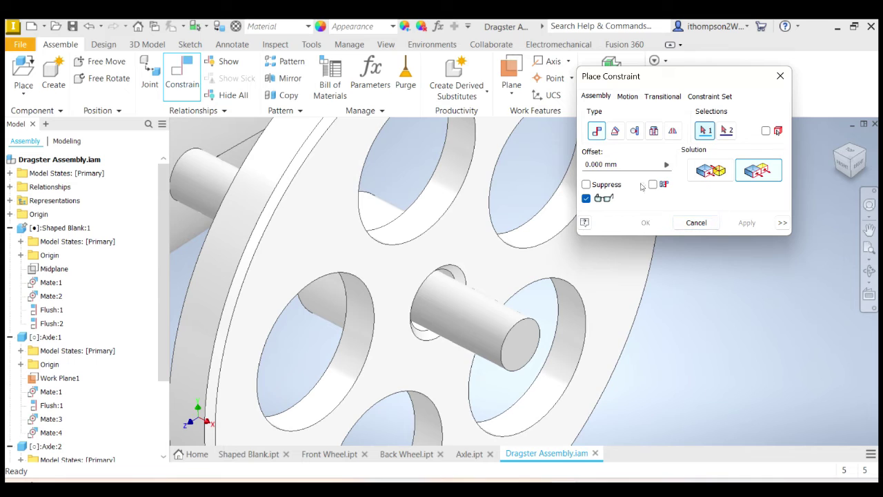
left_click(308, 216)
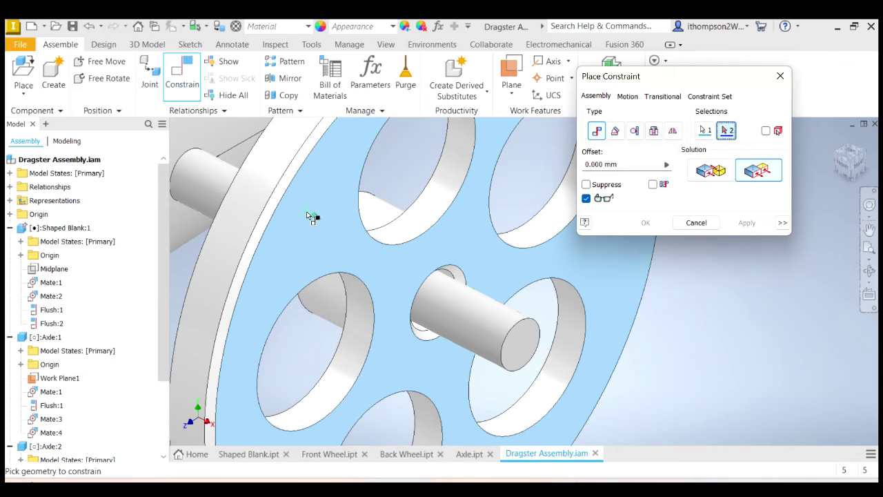
left_click(532, 339)
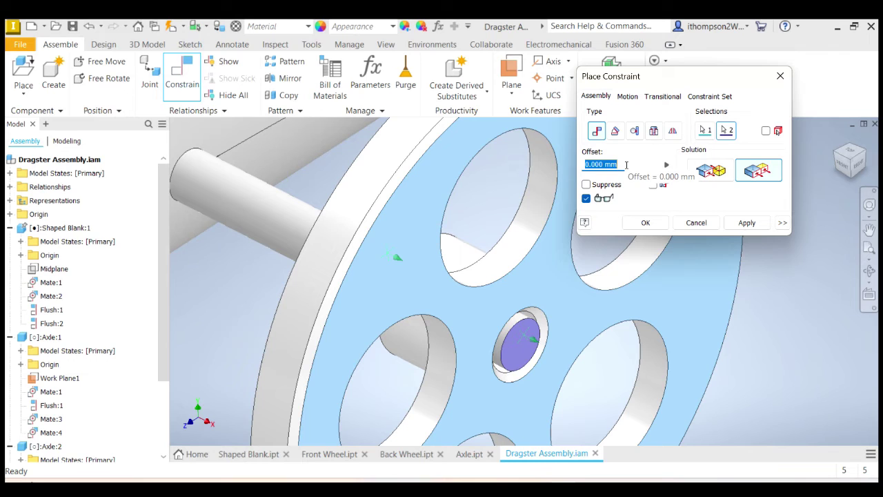
type("5")
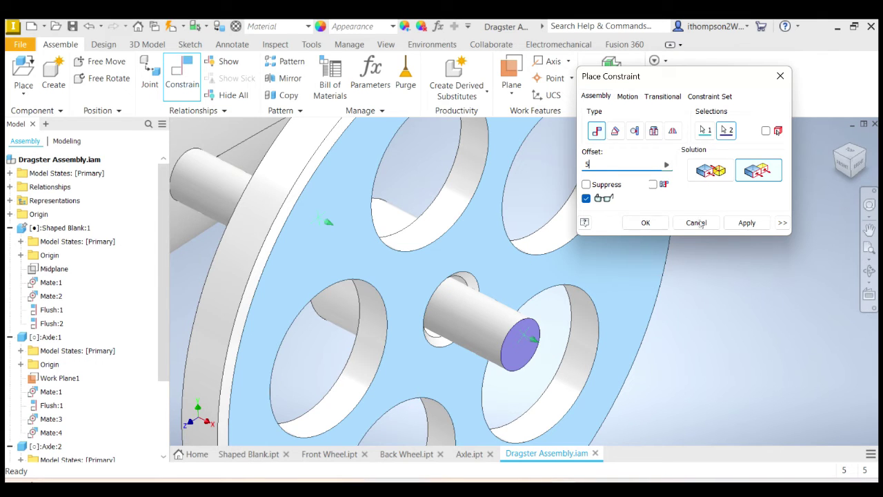
left_click(746, 222)
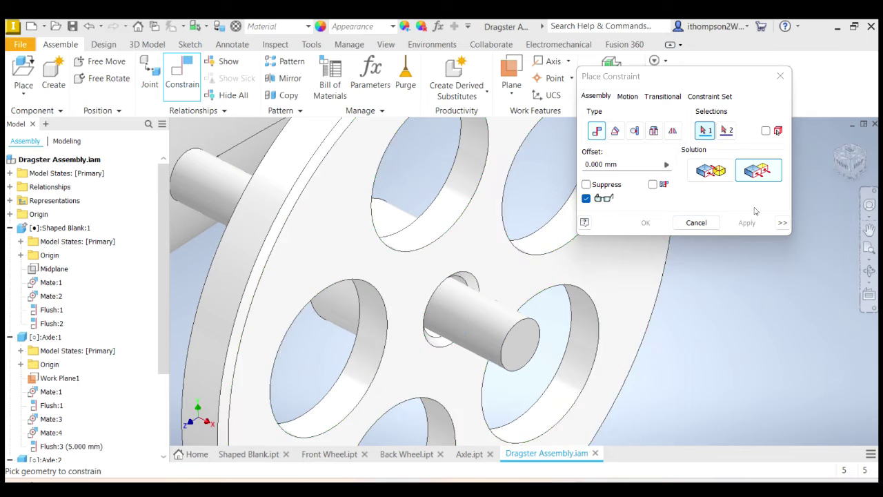
Constrain the first front wheel's outer face flush with the opposite end face of the front axle at a 5 mm offset.
left_click(871, 247)
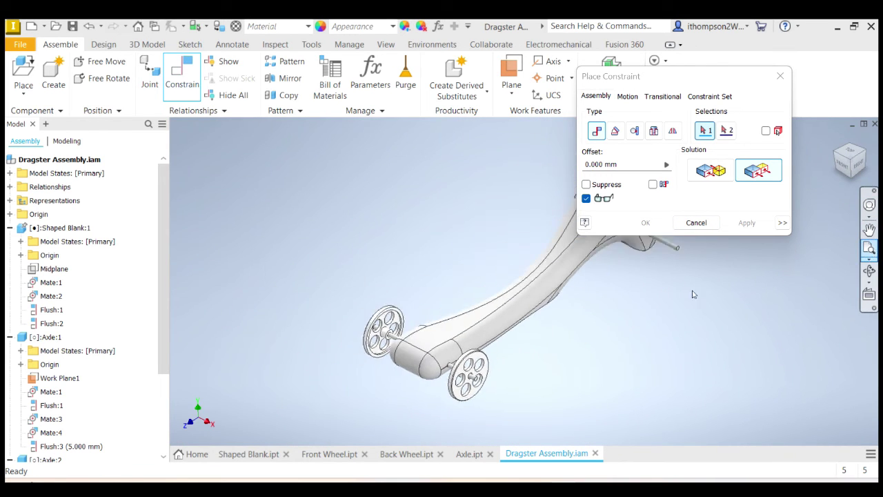
middle_click_drag(524, 280, 463, 275, "shift")
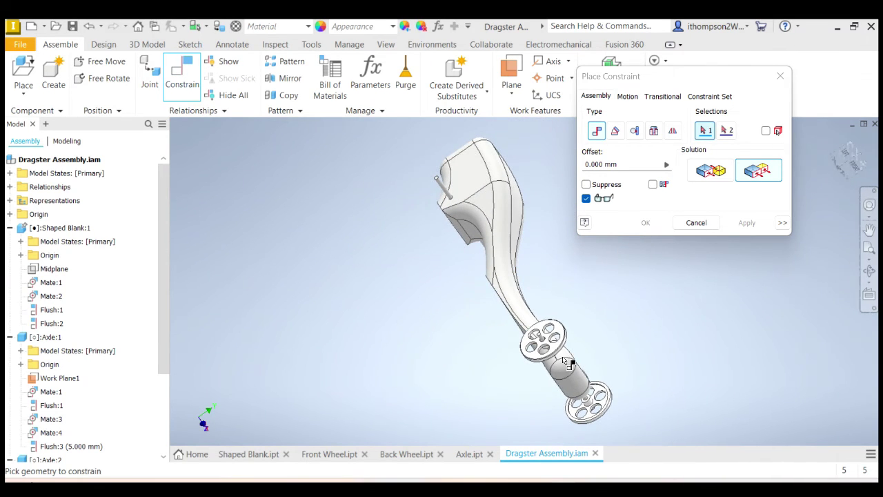
scroll(556, 352, "down", 5)
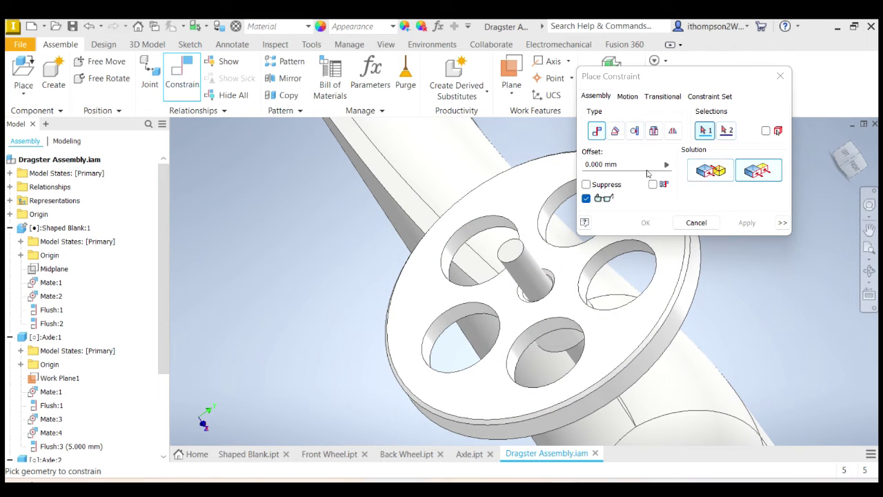
left_click(519, 197)
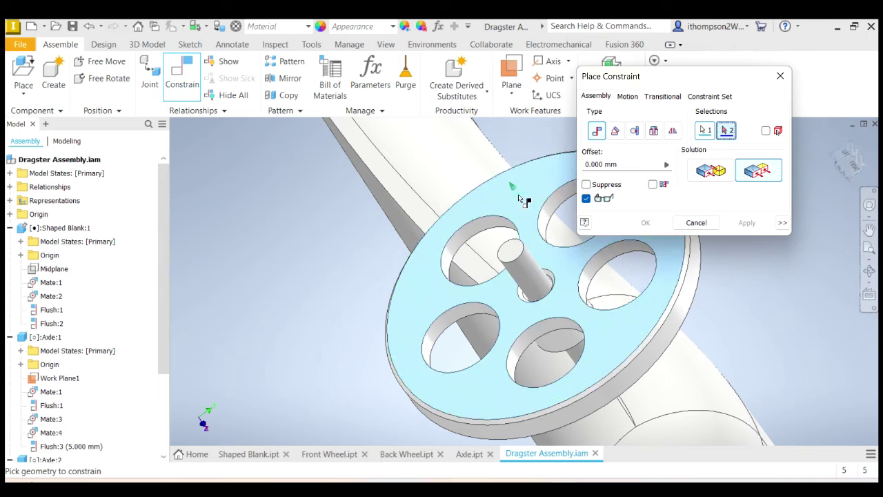
left_click(517, 251)
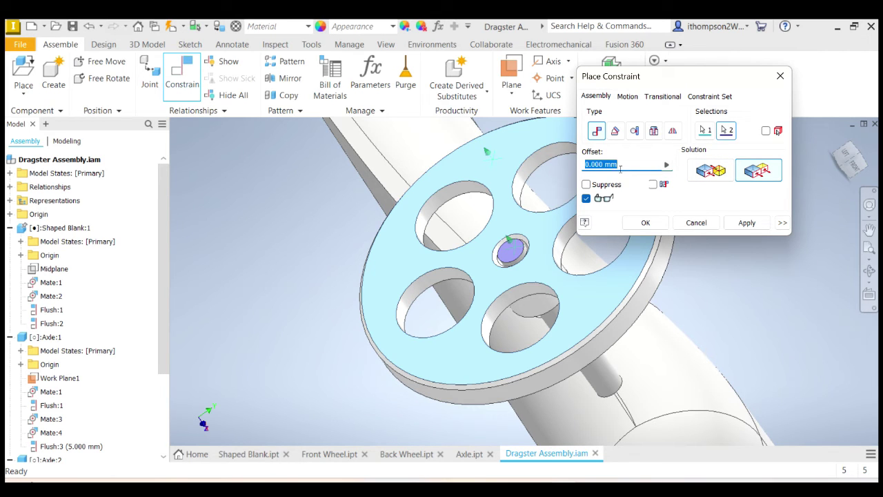
type("5")
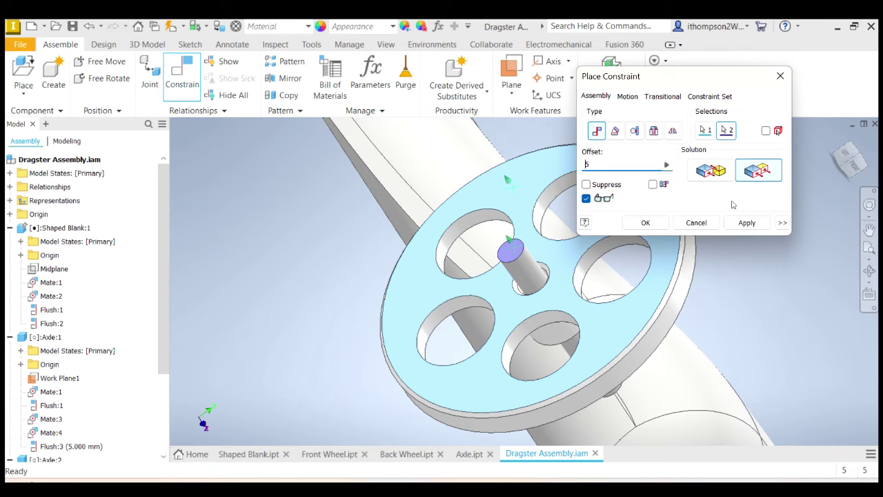
type("-")
left_click(747, 223)
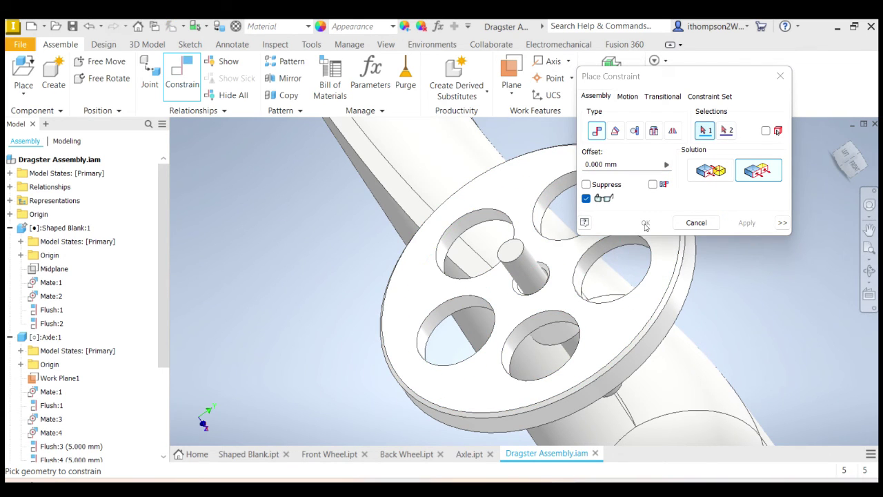
left_click(781, 76)
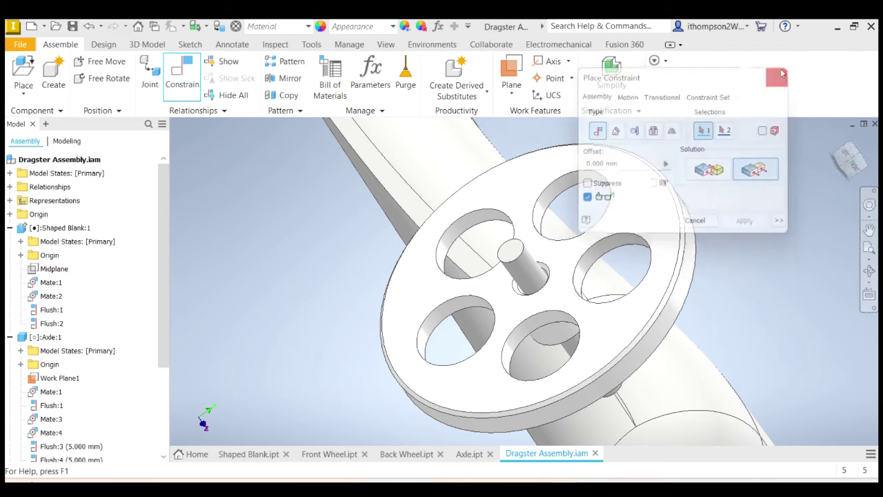
Insert Back Wheel.ipt from the CO2 Racer folder and place the first wheel near the rear axle's visible end.
left_click(836, 138)
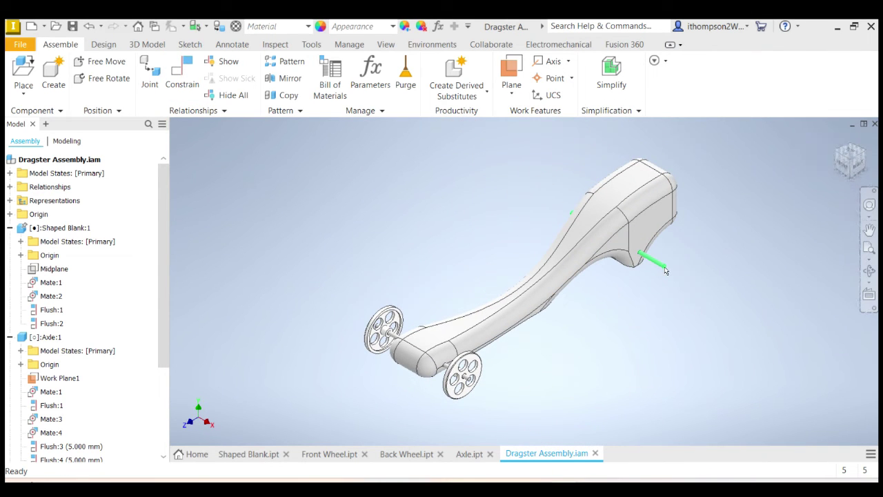
left_click(28, 76)
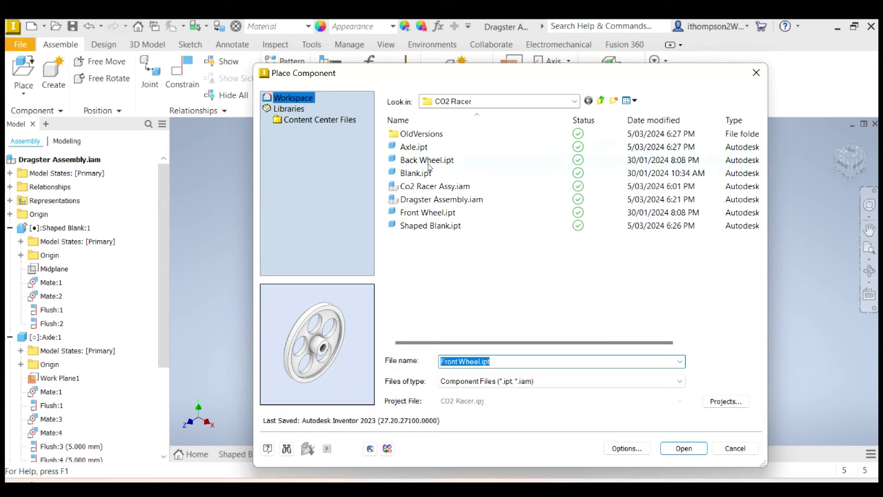
left_click(424, 160)
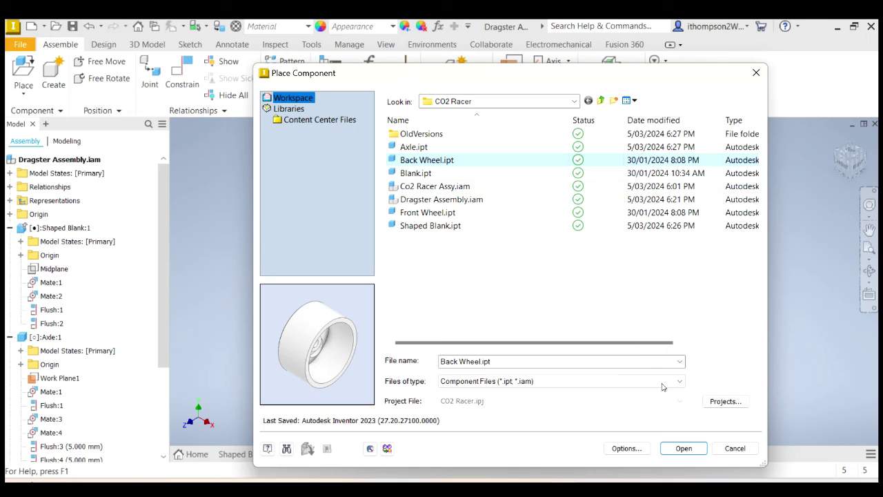
left_click(684, 448)
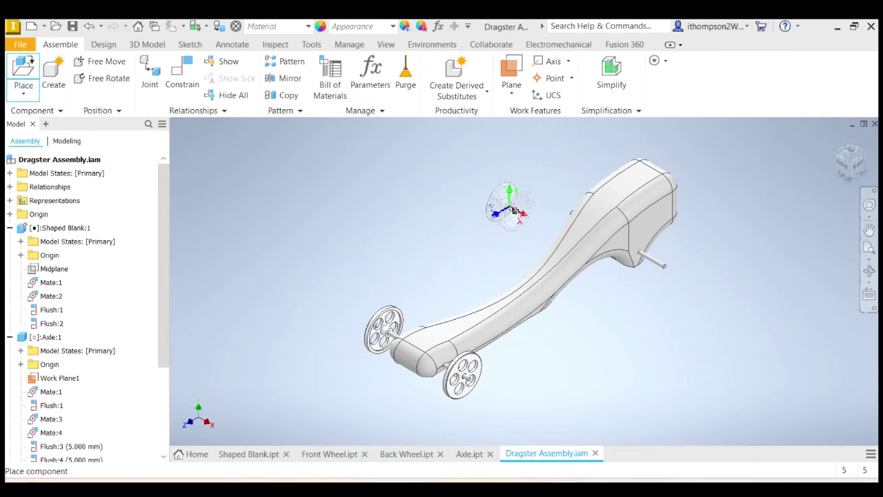
scroll(511, 203, "up", 6)
scroll(513, 210, "down", 4)
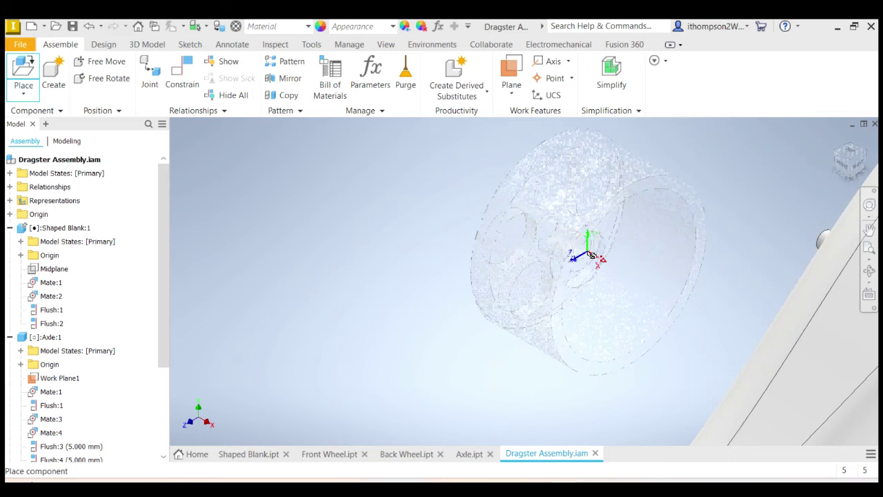
scroll(591, 252, "down", 5)
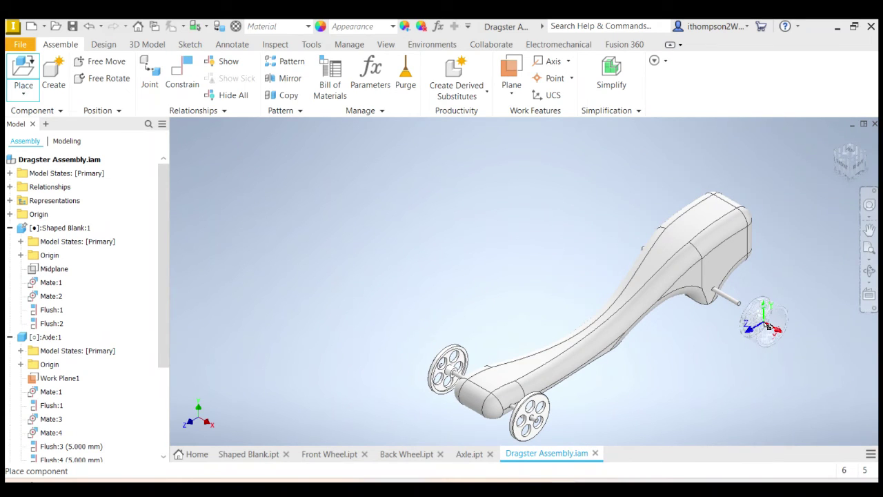
left_click(769, 324)
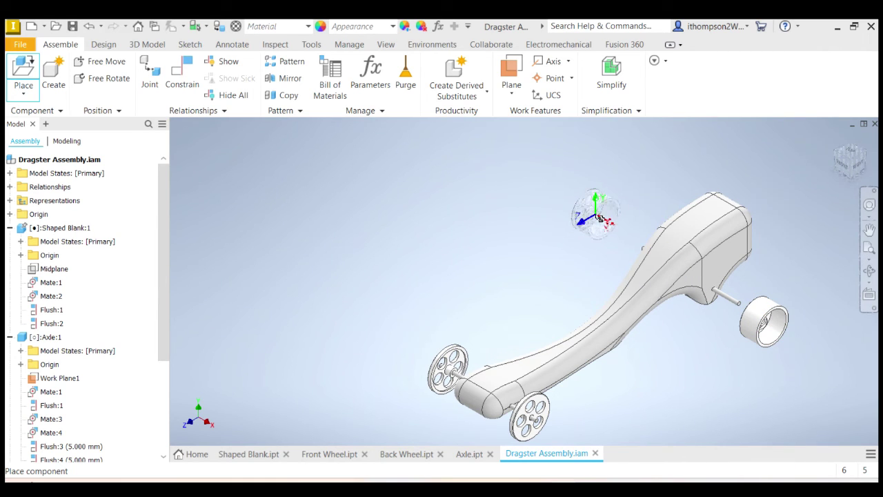
Rotate a second back wheel 90° about Y twice and place it on the opposite side of the body.
right_click(598, 219)
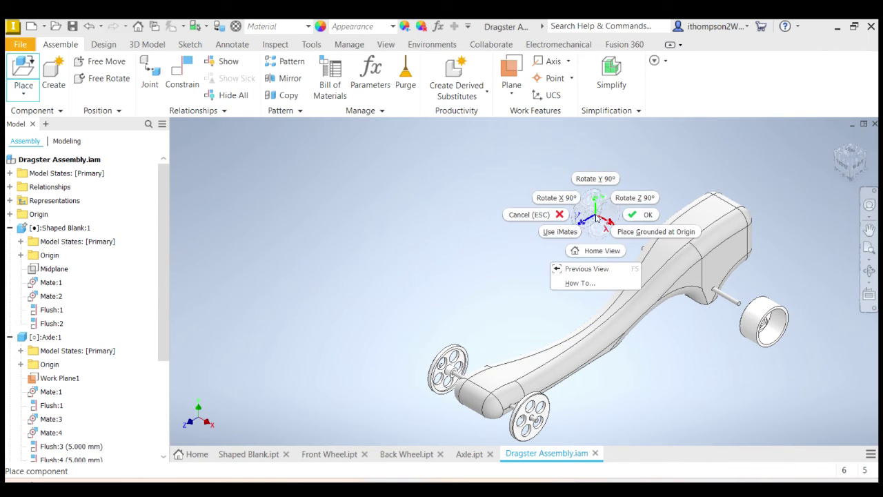
left_click(600, 177)
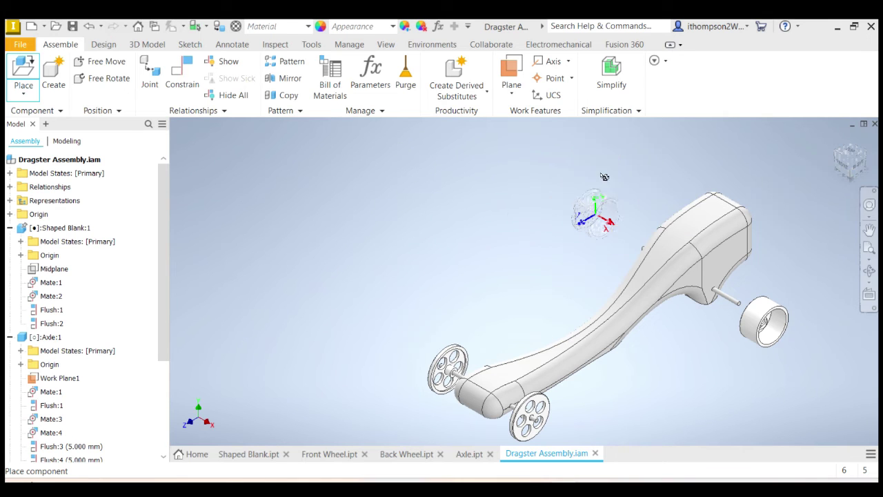
right_click(597, 220)
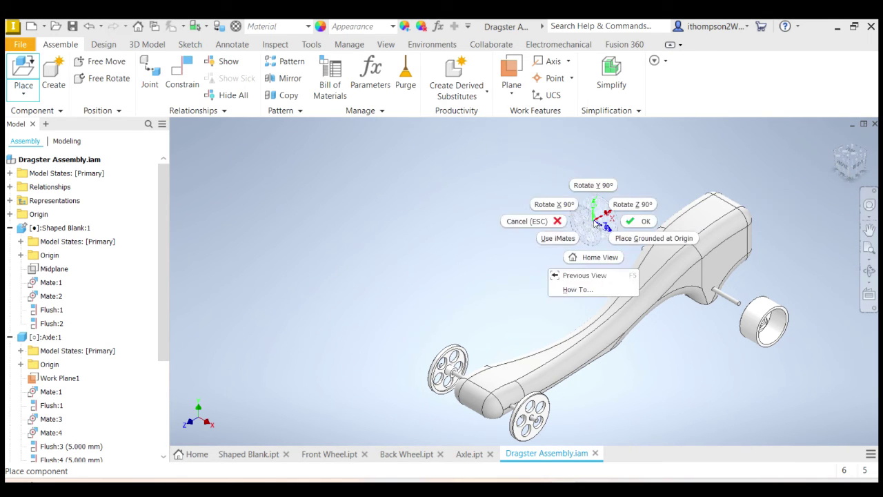
left_click(599, 188)
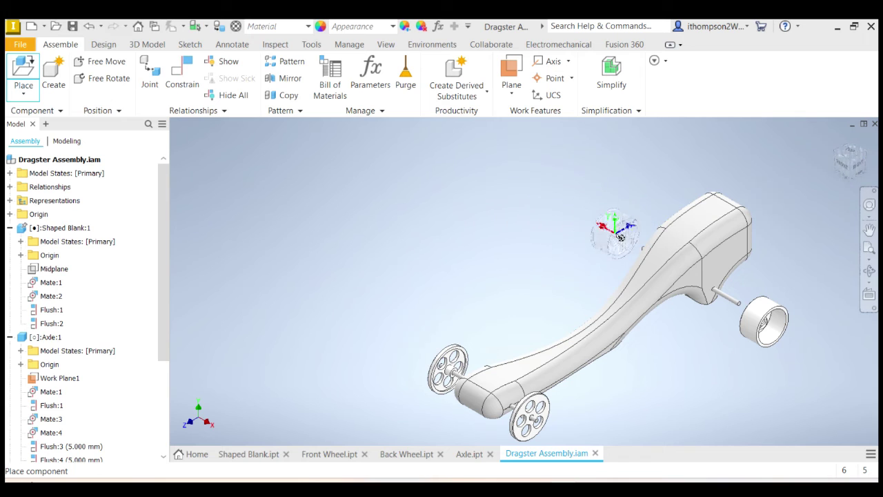
left_click(615, 234)
key("Escape")
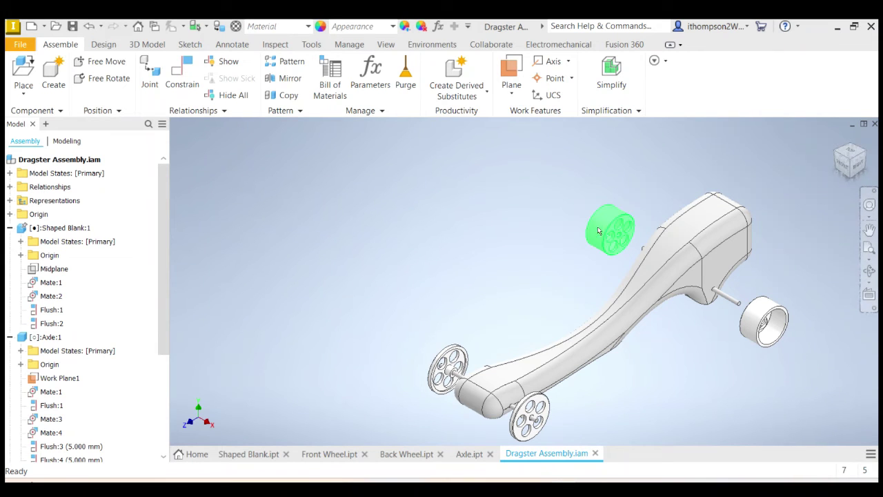
Swap the two back wheels to opposite sides of the body so that their spoked faces point outward.
left_click_drag(609, 238, 715, 358)
left_click_drag(743, 323, 580, 226)
left_click_drag(711, 361, 773, 310)
left_click_drag(599, 244, 611, 247)
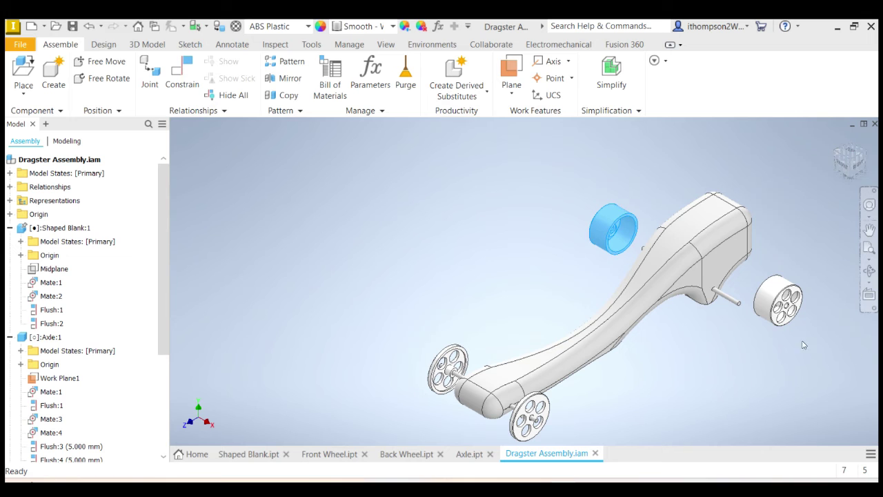
Mate the rear axle's centreline with the centre hole axis of the back wheel near its visible end at 0.000 mm offset.
scroll(804, 345, "up", 2)
scroll(743, 299, "down", 5)
scroll(744, 300, "up", 5)
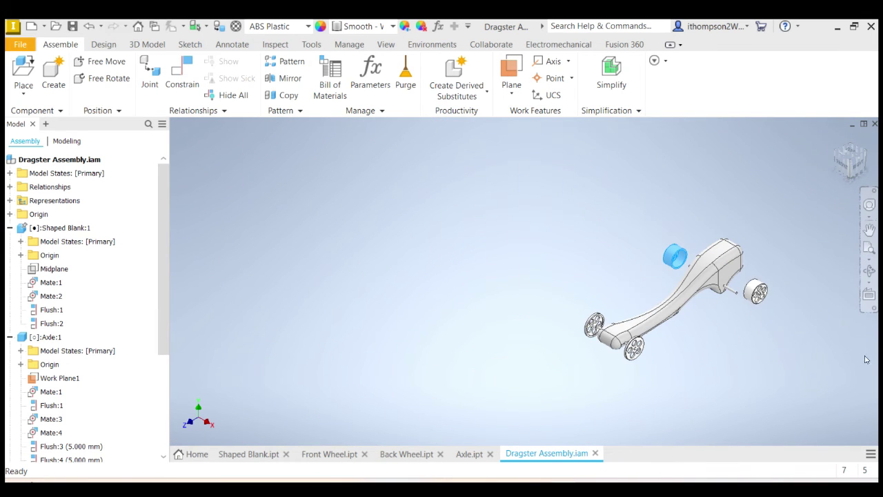
scroll(756, 294, "down", 5)
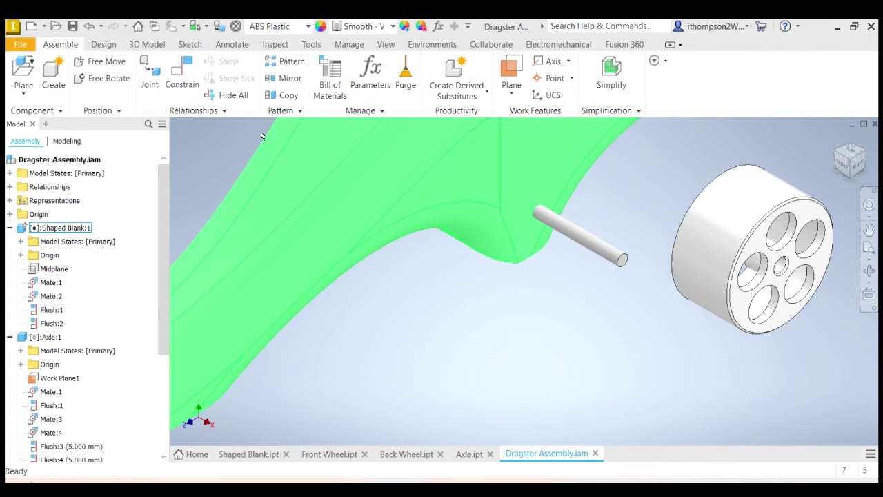
left_click(182, 76)
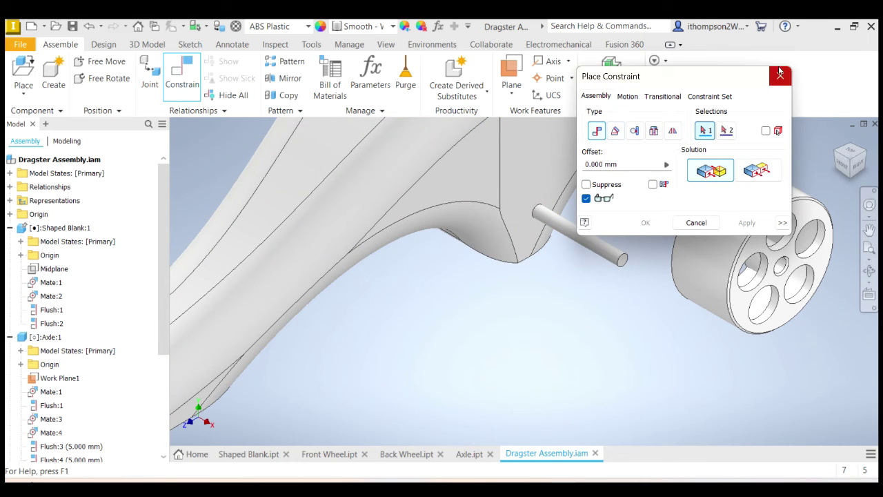
left_click_drag(739, 75, 465, 228)
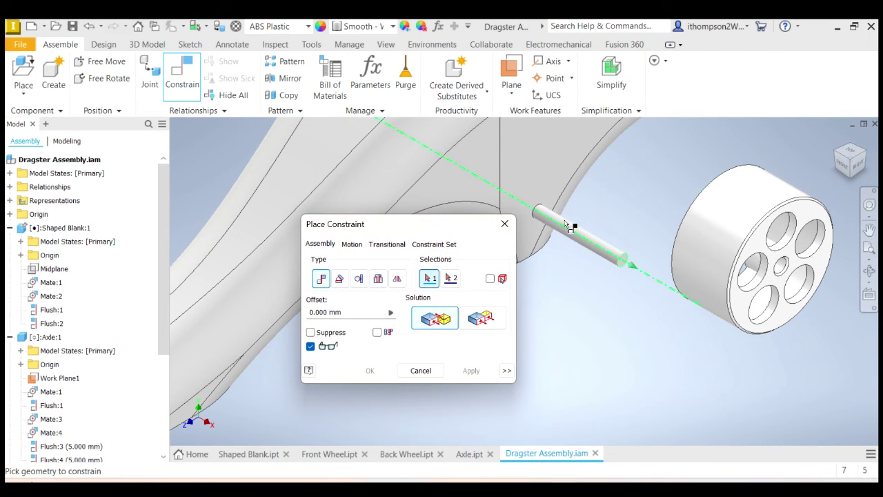
left_click(592, 246)
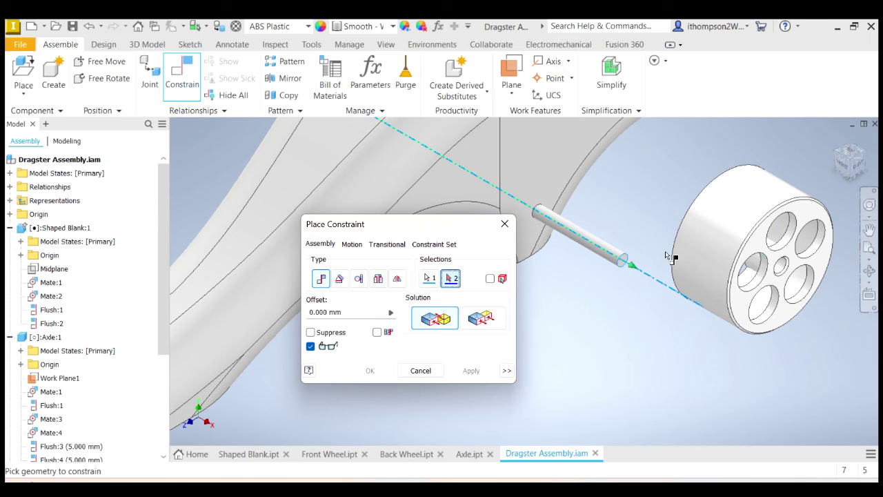
scroll(782, 269, "down", 5)
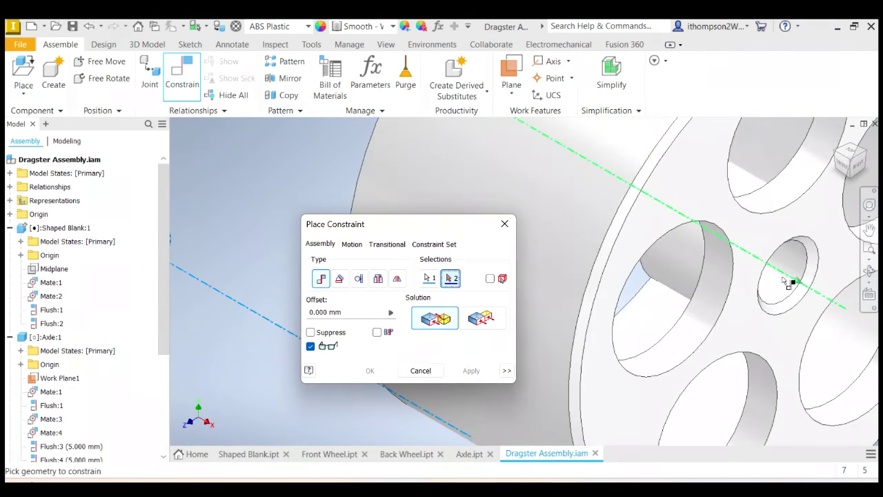
left_click(784, 274)
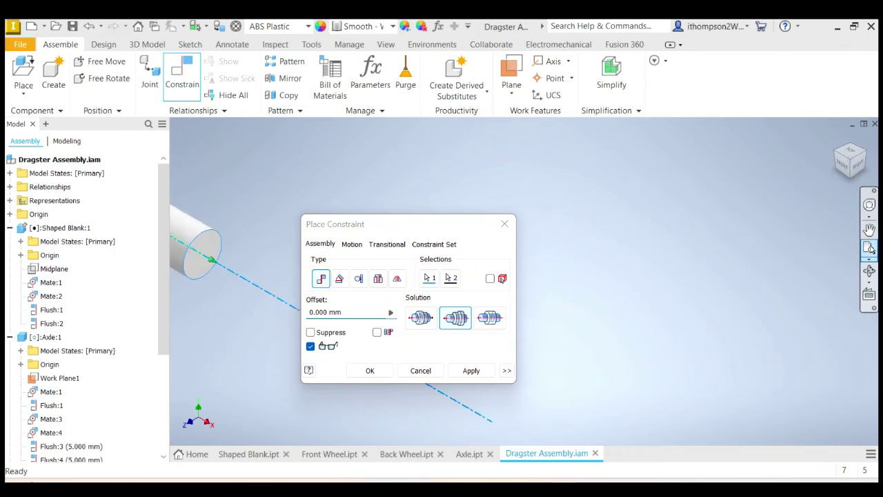
scroll(629, 284, "up", 5)
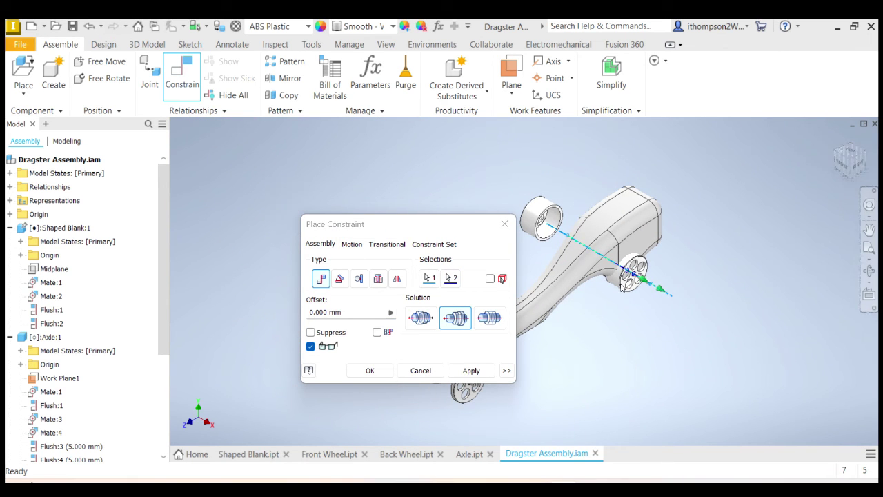
left_click(472, 371)
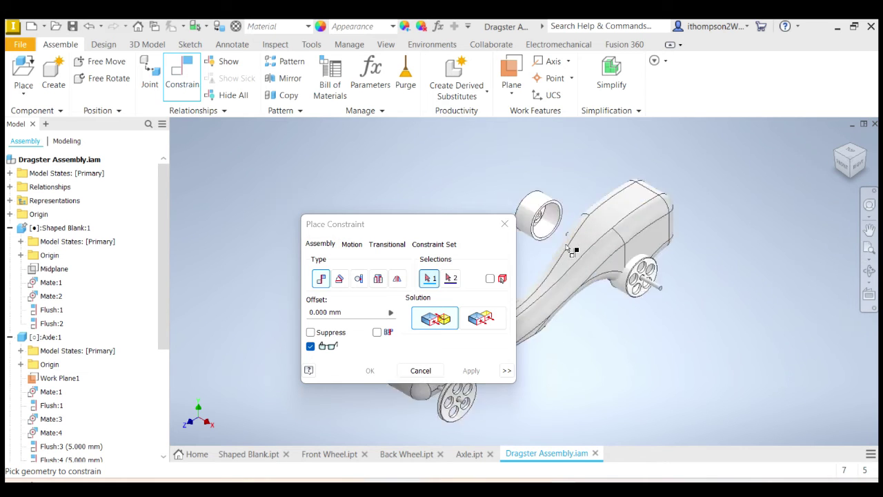
Mate the centre hole axis of the second back wheel, on the far side, with the rear axle's centreline at 0.000 mm offset.
scroll(572, 252, "up", 3)
scroll(473, 160, "down", 1)
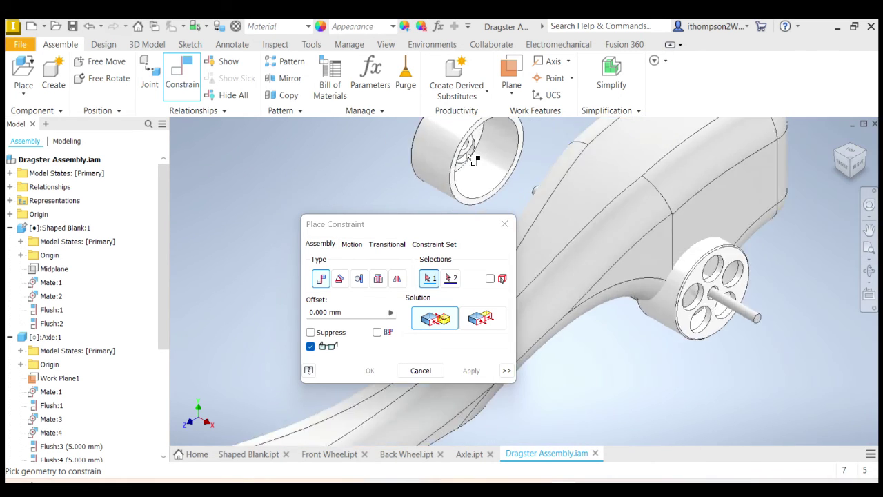
scroll(474, 160, "up", 4)
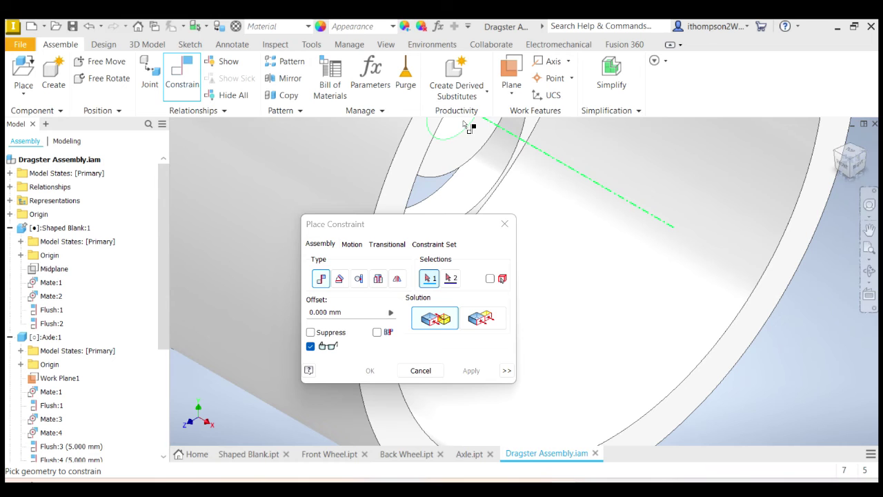
scroll(504, 148, "down", 4)
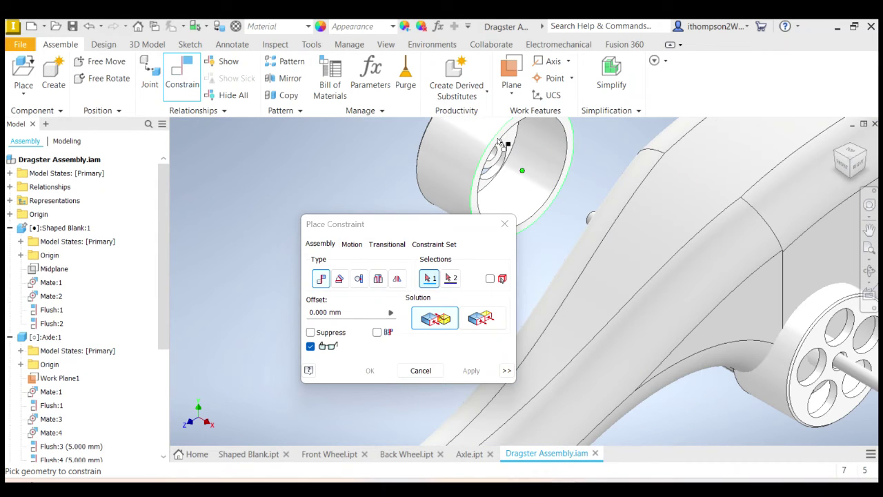
scroll(492, 149, "up", 4)
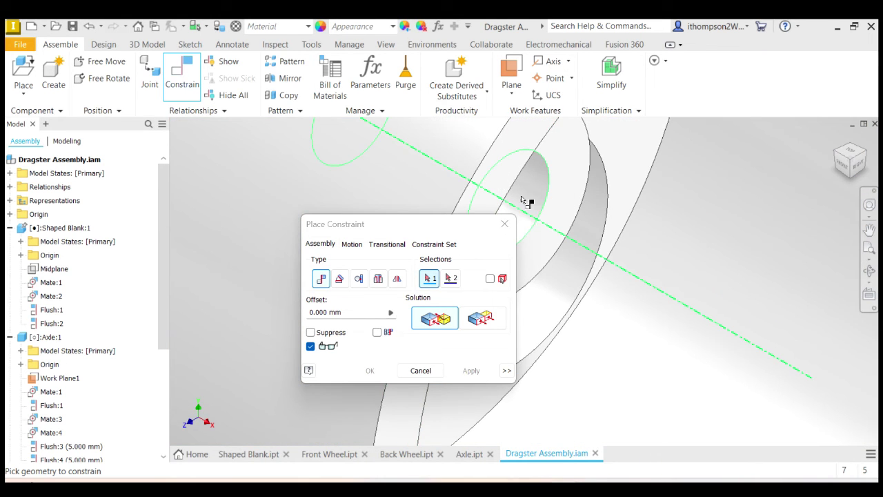
left_click(530, 218)
scroll(531, 218, "down", 4)
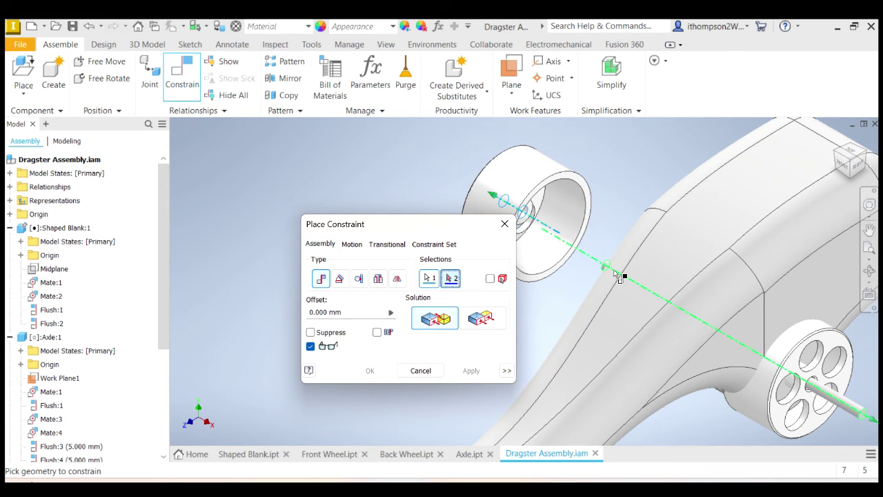
left_click(615, 272)
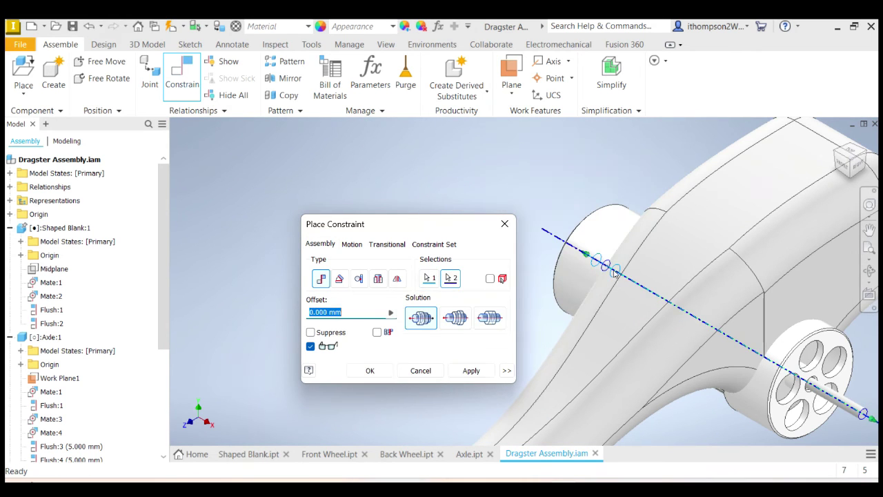
left_click(470, 370)
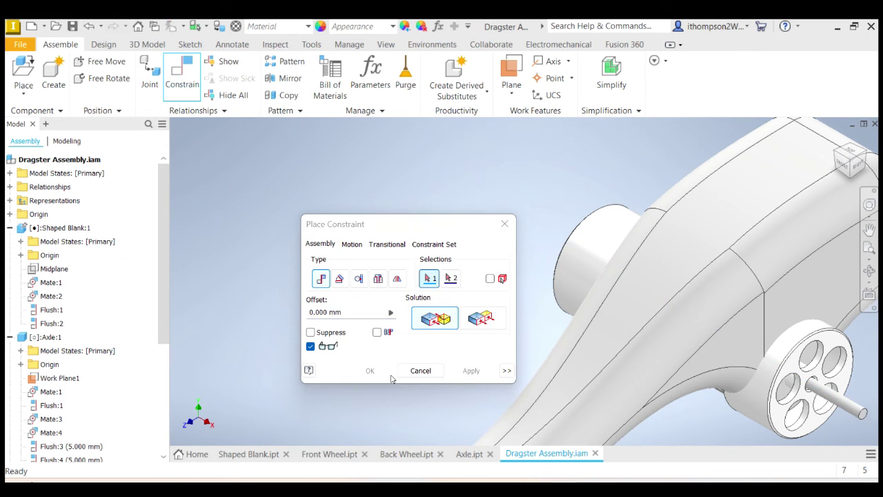
left_click(505, 223)
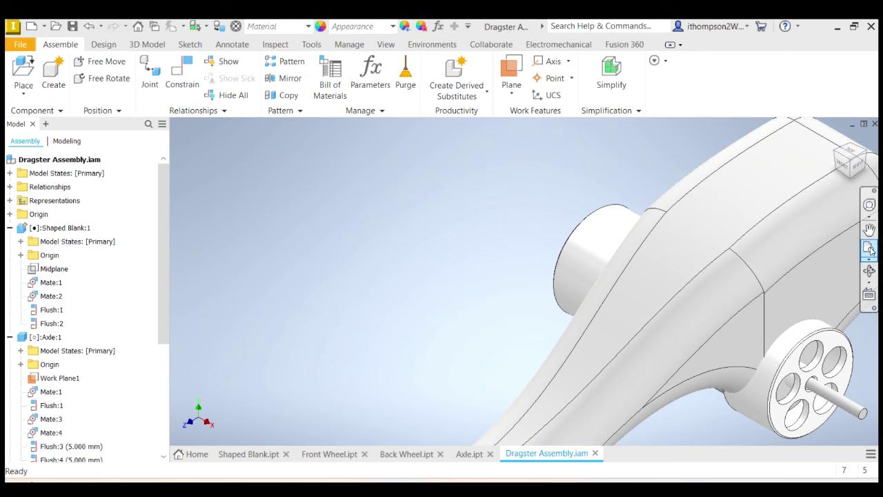
Slide both back wheels along the rear axle in top view so they sit outside the body near the axle's ends.
left_click(839, 136)
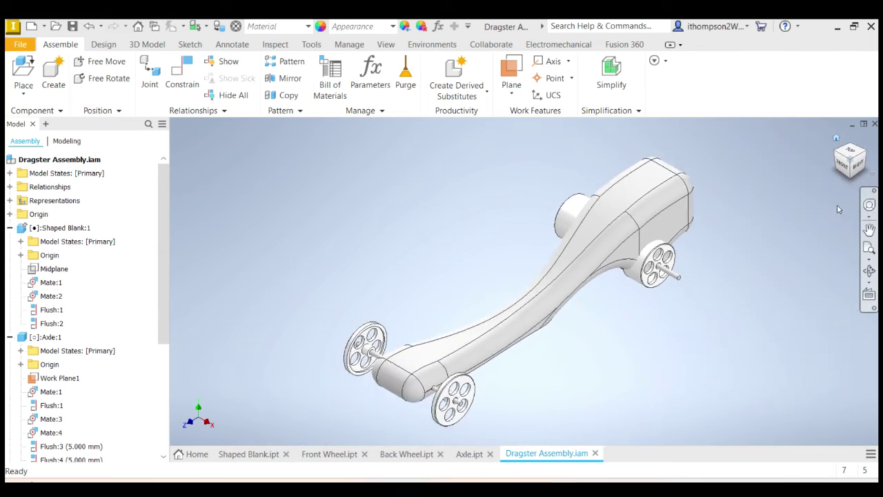
left_click(850, 153)
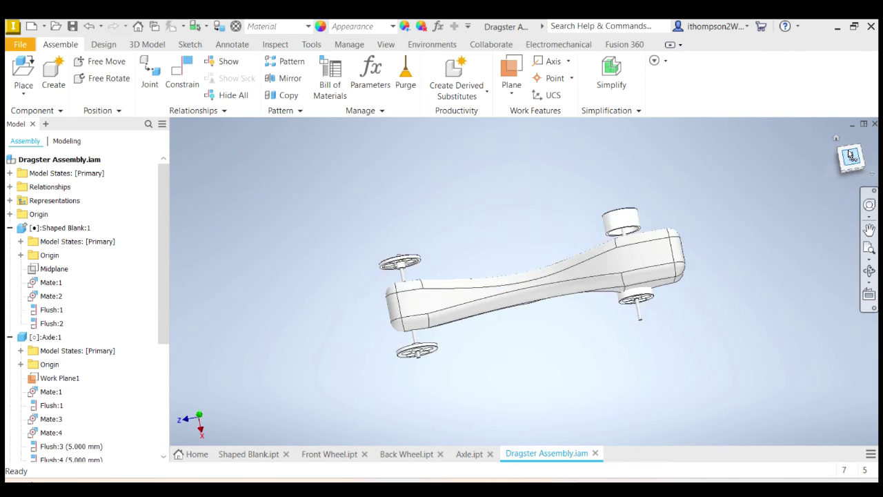
left_click(637, 315)
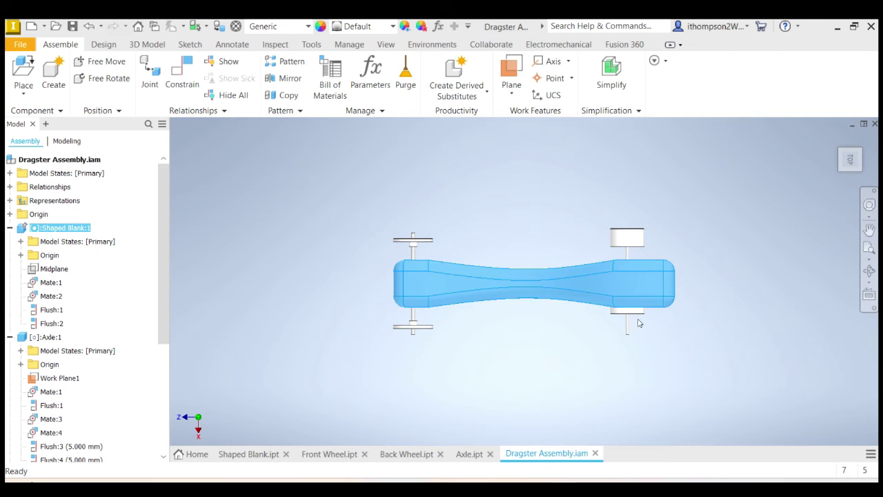
left_click(640, 324)
mouse_move(640, 327)
left_mouse_down()
mouse_move(641, 357)
mouse_move(641, 335)
left_mouse_up()
mouse_move(627, 238)
left_mouse_down()
mouse_move(628, 251)
mouse_move(631, 234)
mouse_move(632, 245)
left_mouse_up()
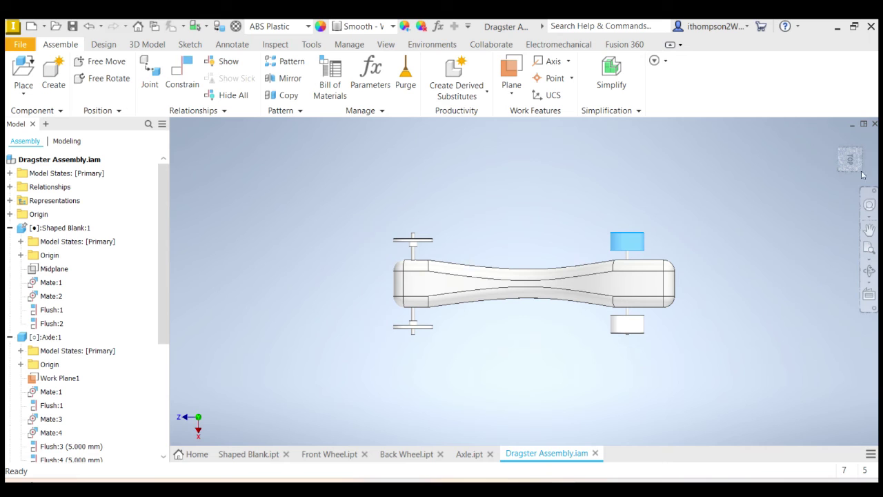
Flush the spoked outer face of the near back wheel with the rear axle's end face at a 5 mm offset.
left_click(838, 140)
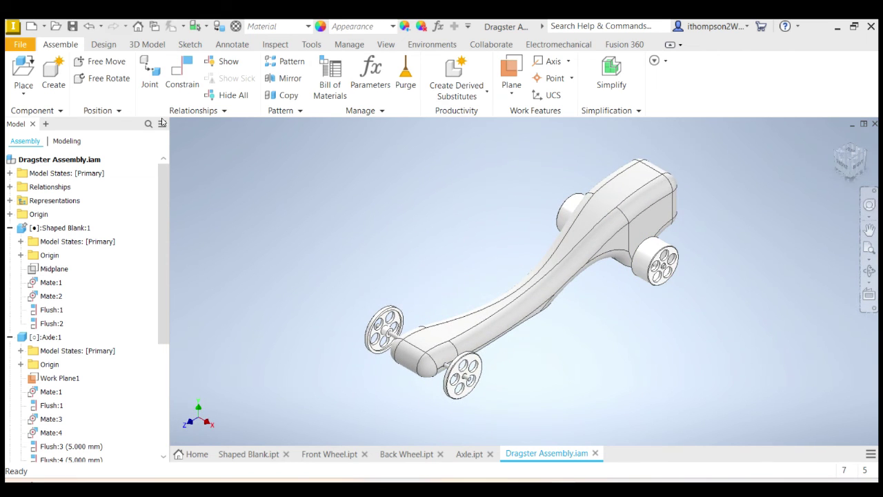
left_click(181, 77)
scroll(668, 285, "up", 5)
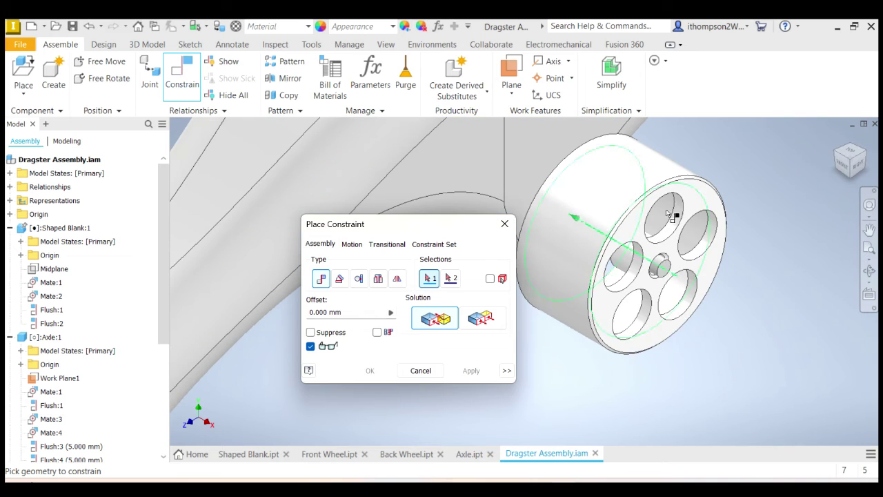
left_click(640, 227)
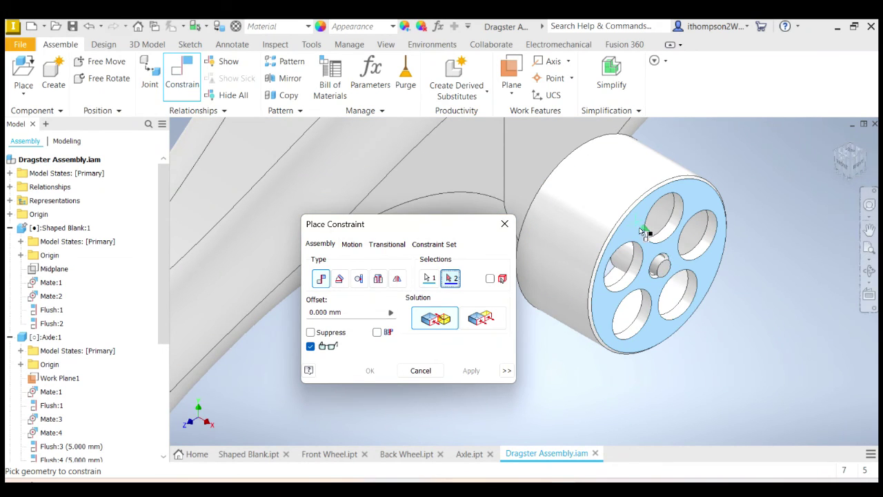
scroll(668, 268, "up", 1)
scroll(668, 270, "up", 3)
left_click(668, 259)
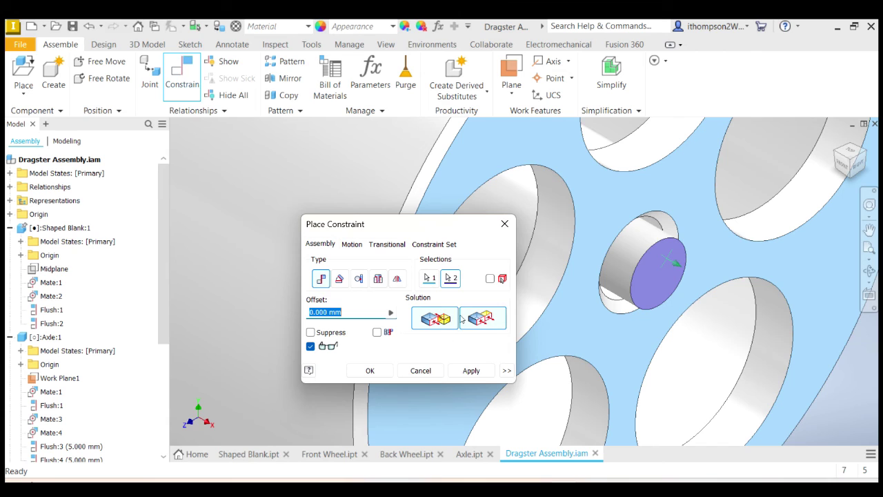
left_click(482, 318)
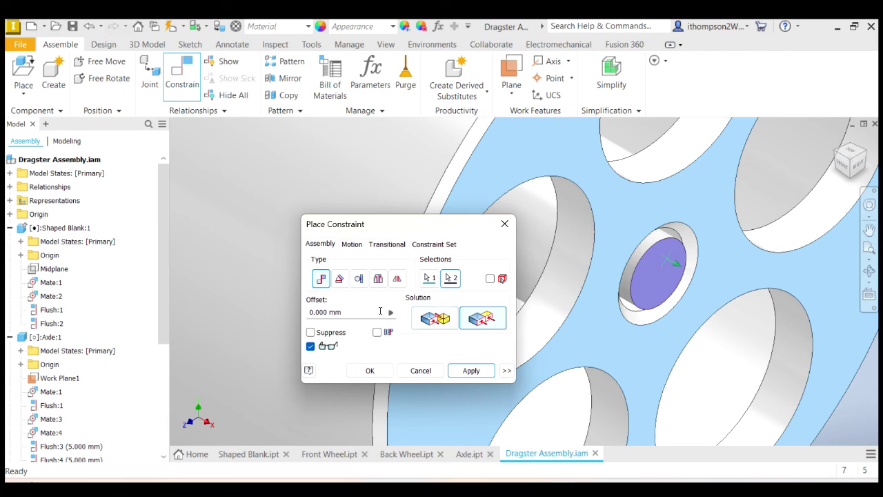
left_click_drag(359, 311, 258, 307)
type("5")
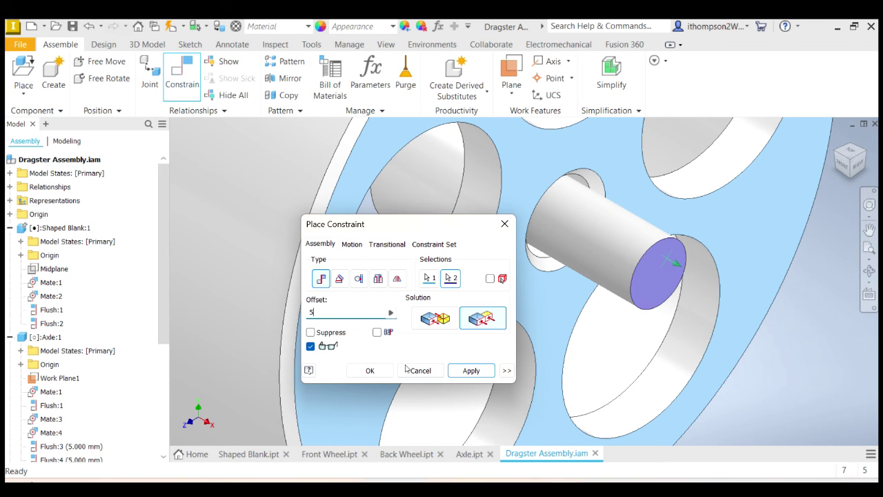
left_click(466, 371)
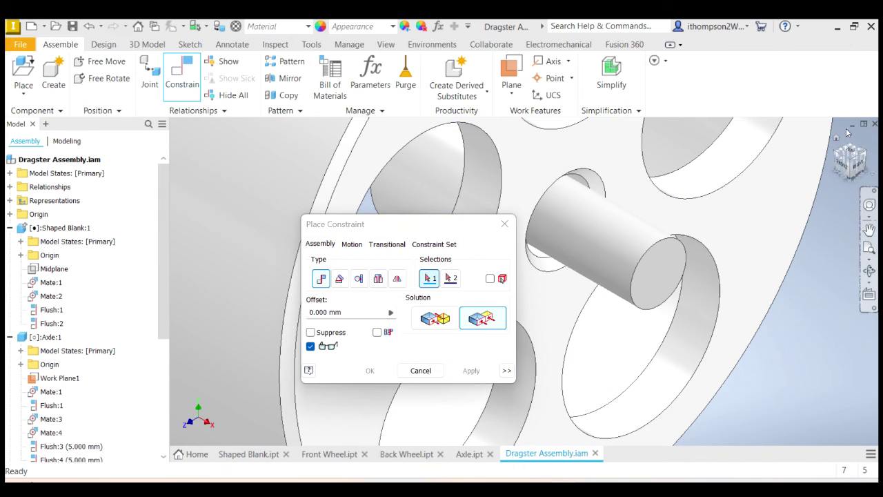
Flush the far back wheel's spoked outer face with the rear axle's opposite end face at a -5 mm offset.
left_click(835, 142)
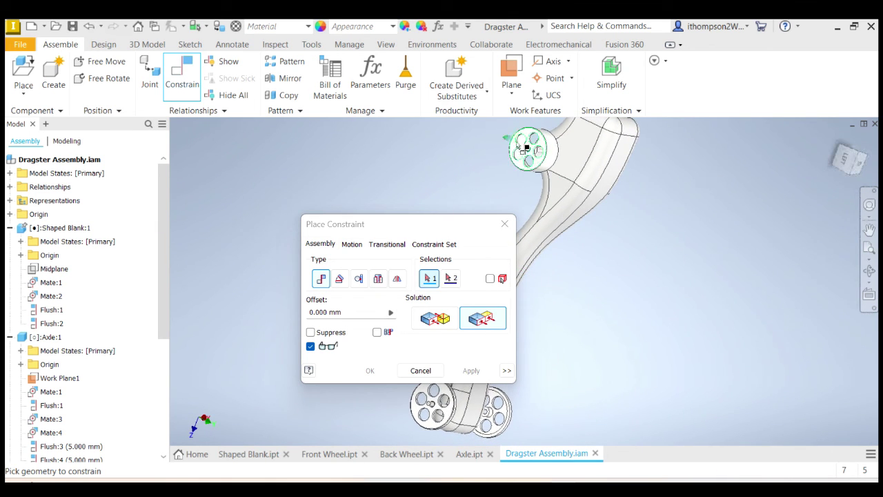
scroll(542, 158, "up", 3)
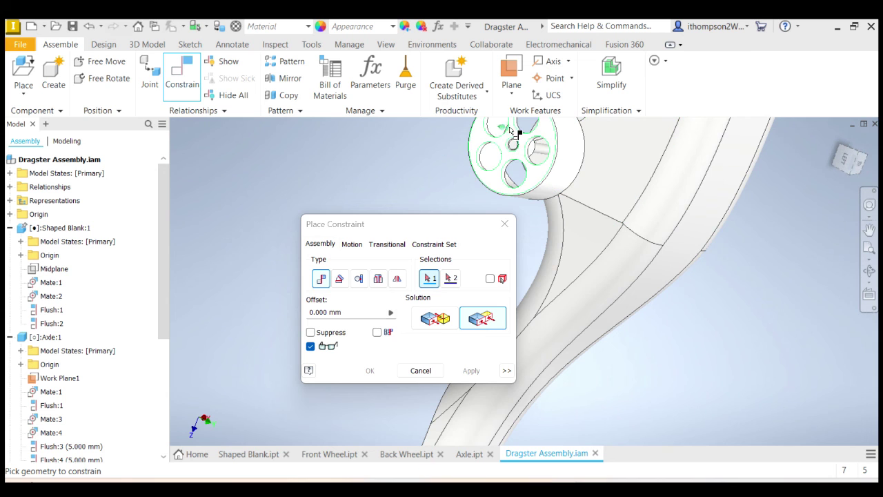
scroll(516, 139, "up", 5)
scroll(516, 139, "down", 3)
left_click_drag(451, 224, 337, 202)
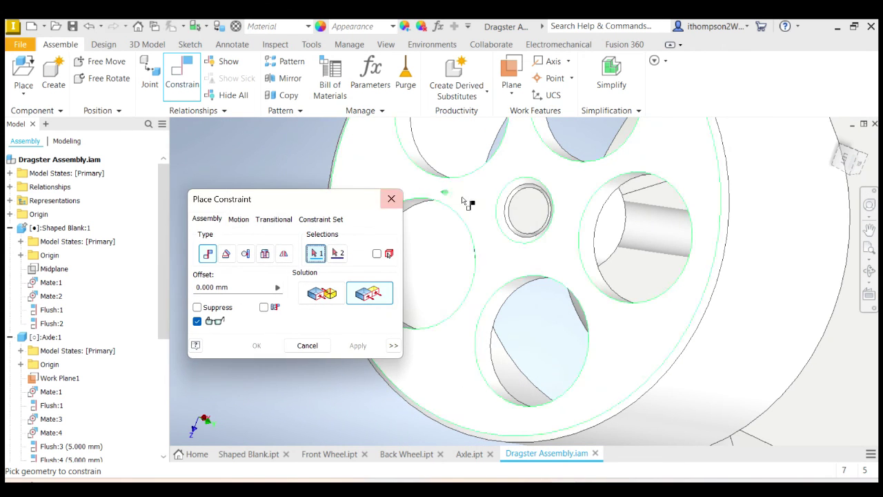
left_click(522, 207)
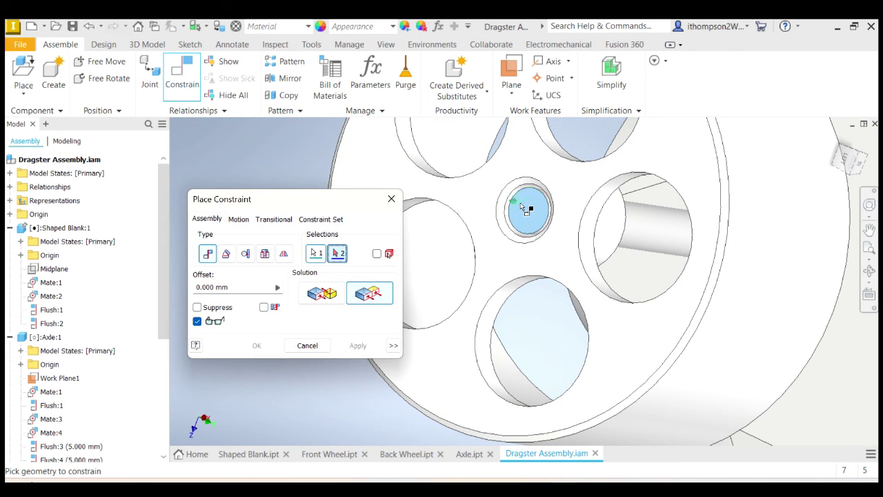
left_click(502, 263)
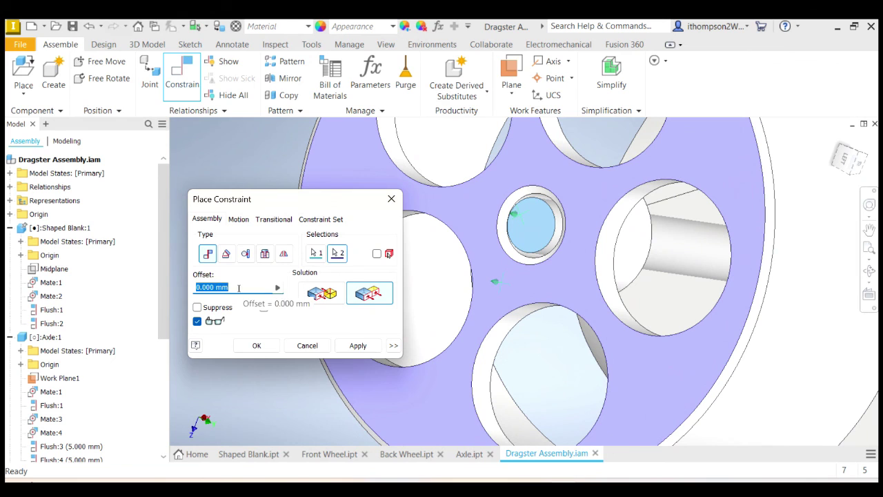
type("5")
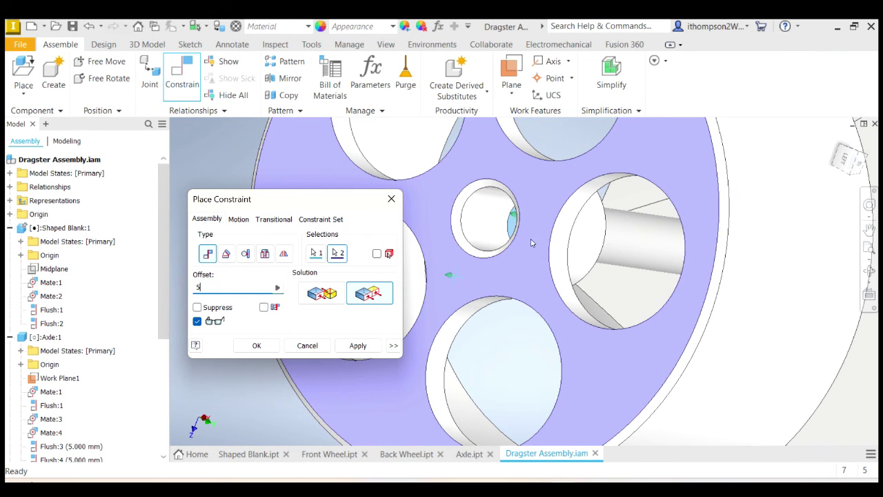
scroll(544, 253, "down", 5)
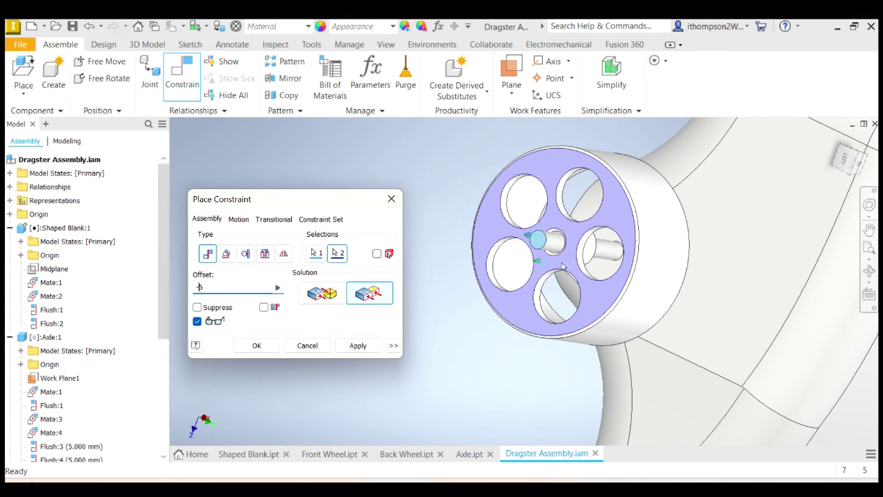
left_click(358, 345)
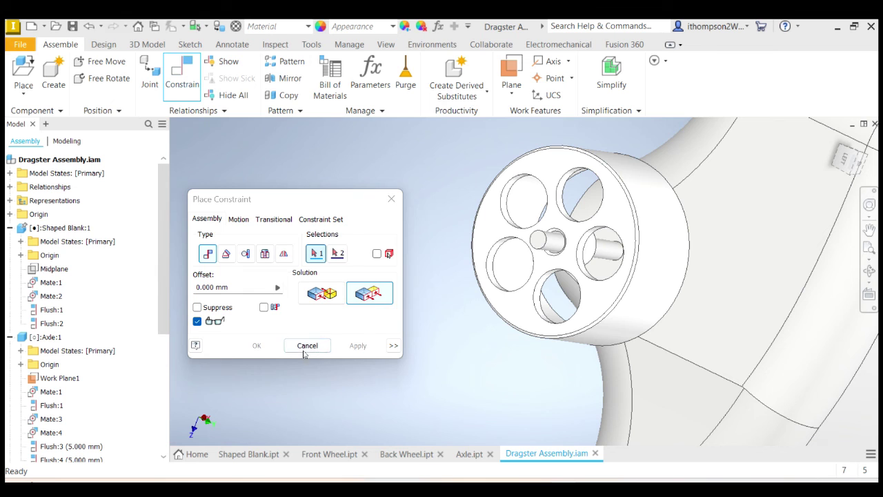
left_click(391, 199)
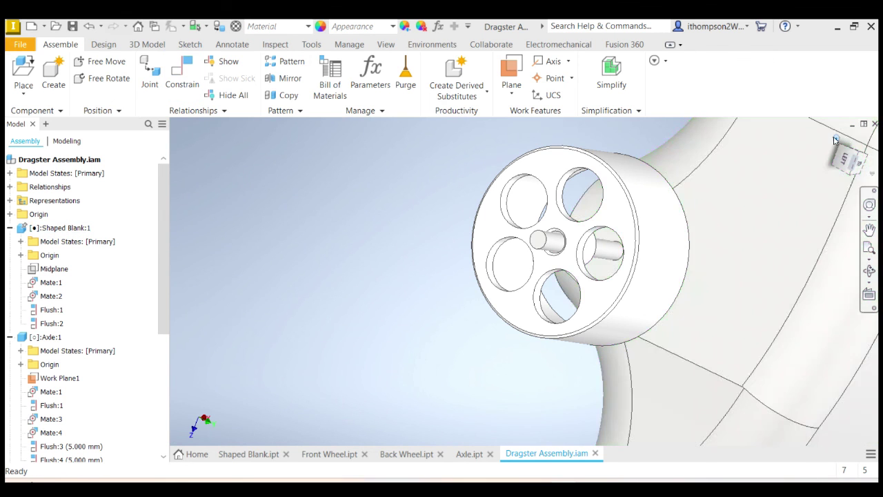
Examine the assembled racer in isometric and top views, testing how a front wheel and a back wheel turn on their axles.
left_click(837, 141)
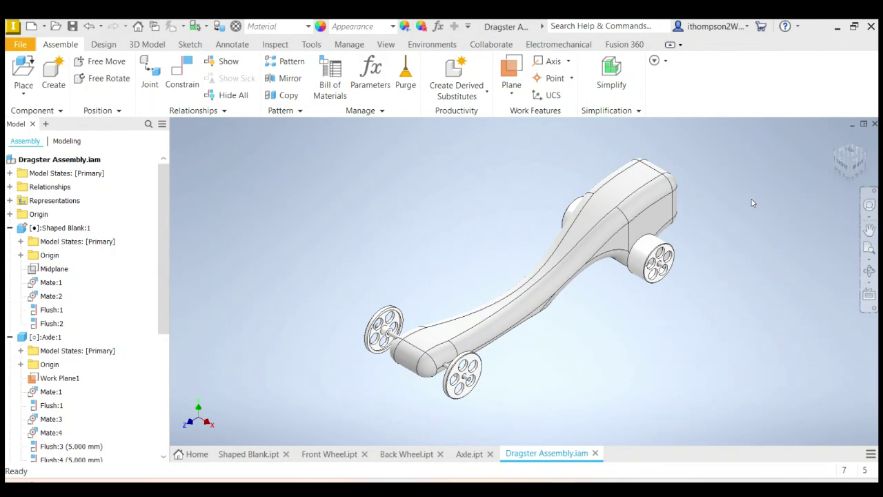
left_click(595, 213)
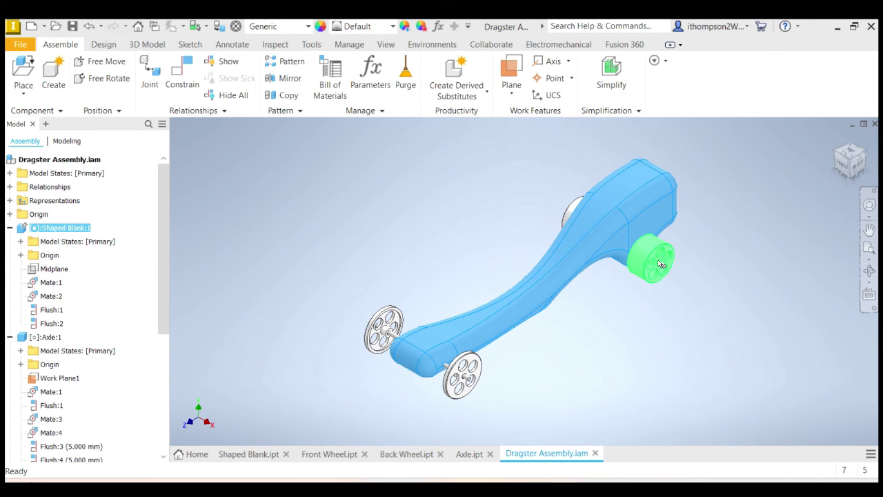
mouse_move(847, 159)
left_mouse_down()
mouse_move(869, 200)
mouse_move(844, 200)
mouse_move(857, 162)
left_mouse_up()
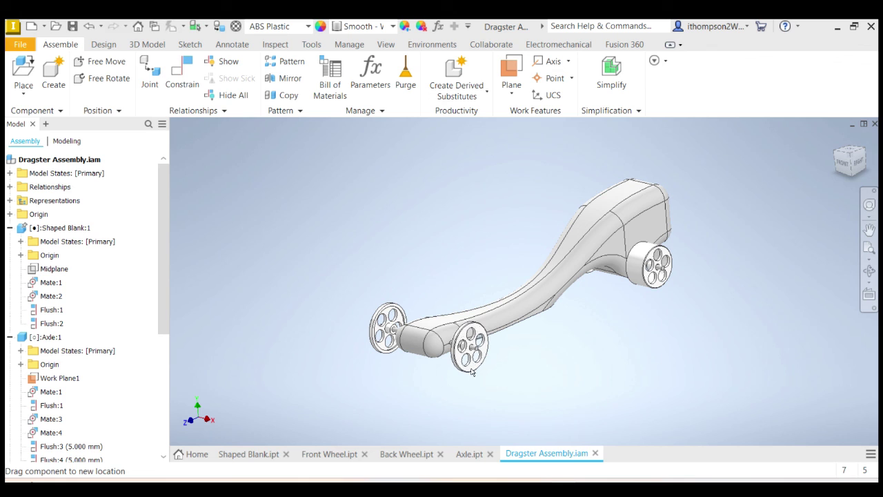
left_click(479, 352)
left_click_drag(475, 352, 480, 357)
left_click_drag(652, 268, 664, 273)
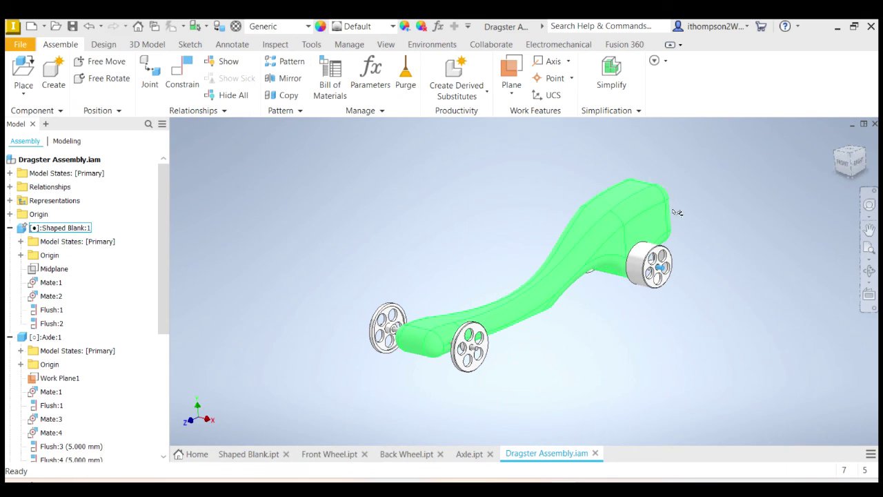
left_click(845, 156)
left_click(847, 154)
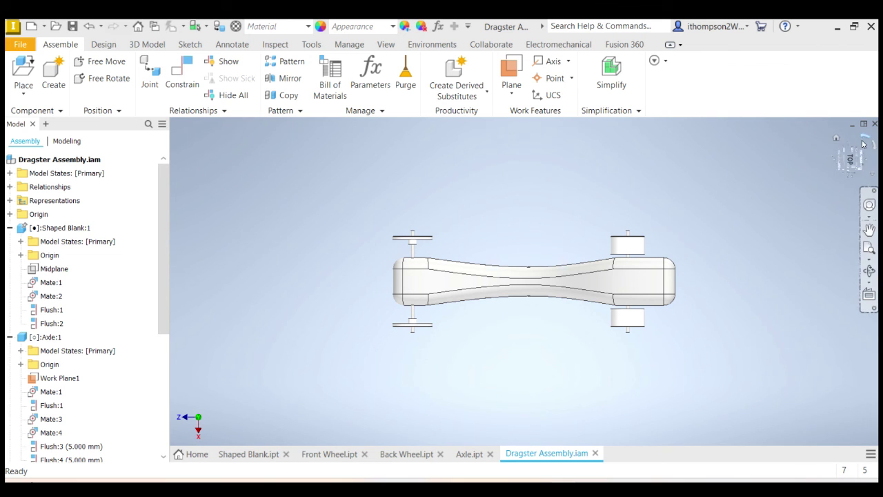
left_click(837, 141)
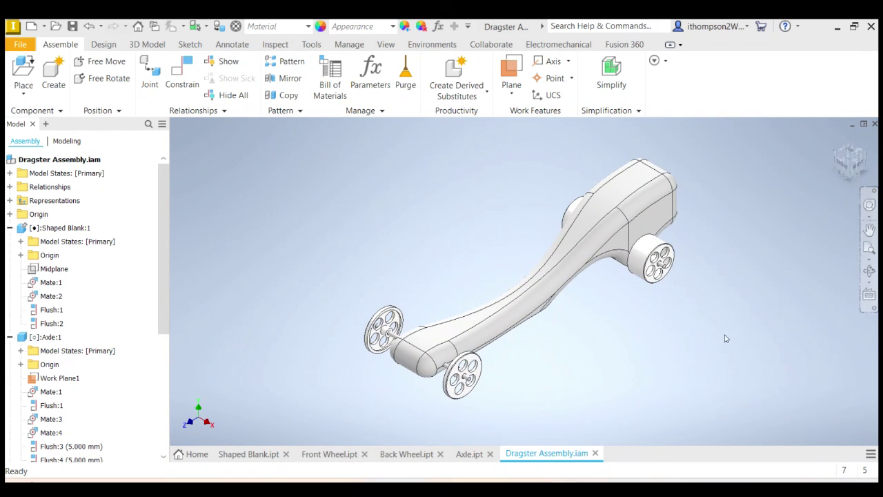